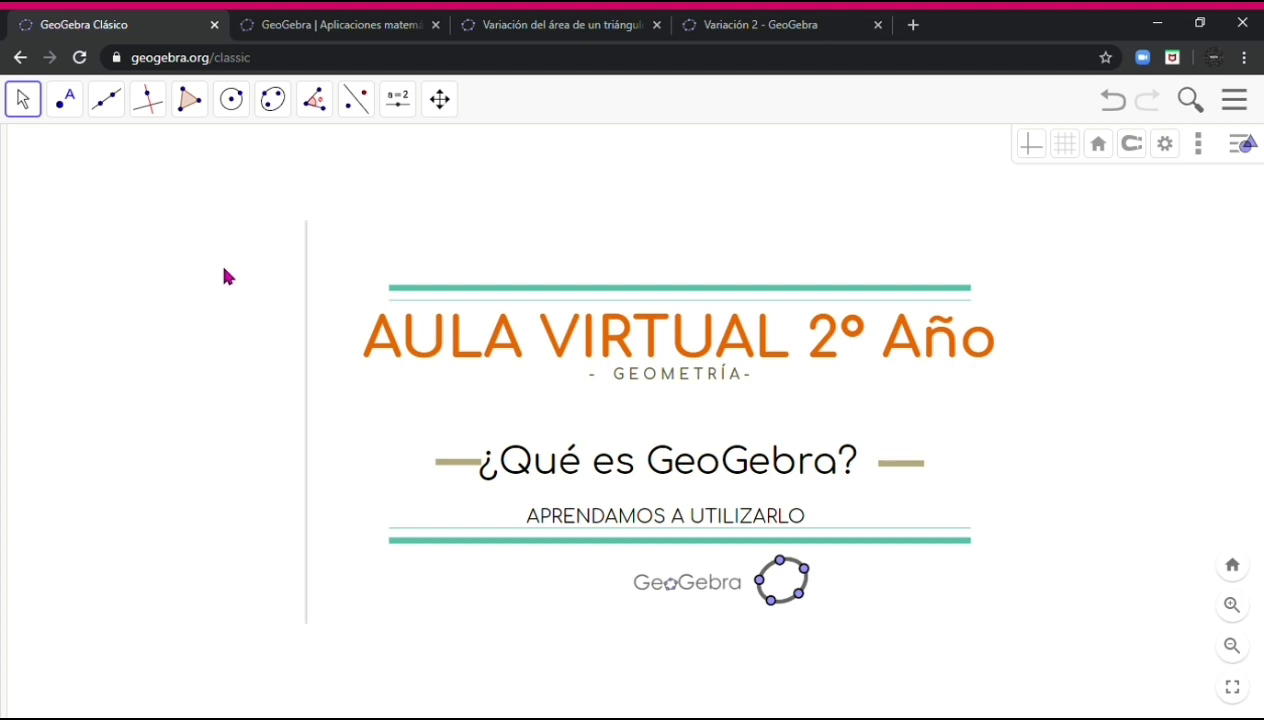
# - Bring up the geogebra.org home page and close the separate GeoGebra Clásico page
pyautogui.click(322, 30)
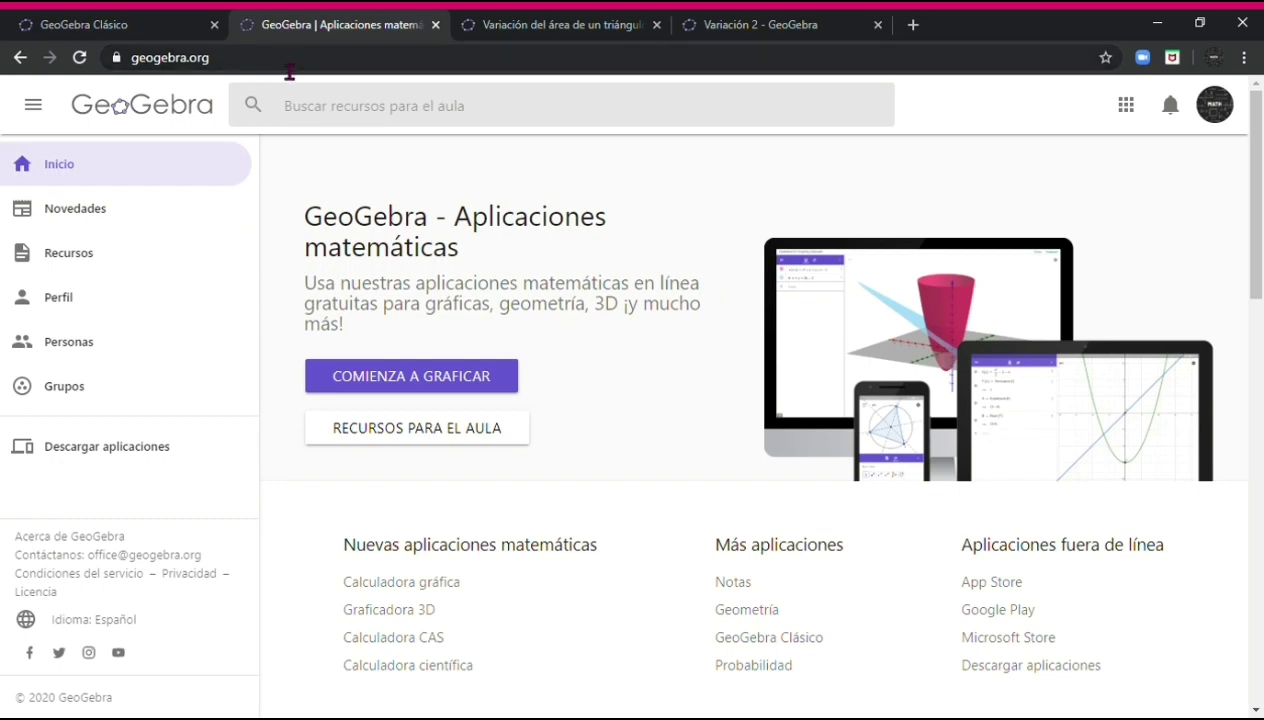
pyautogui.moveTo(231, 66); pyautogui.dragTo(131, 62)
pyautogui.click(238, 68)
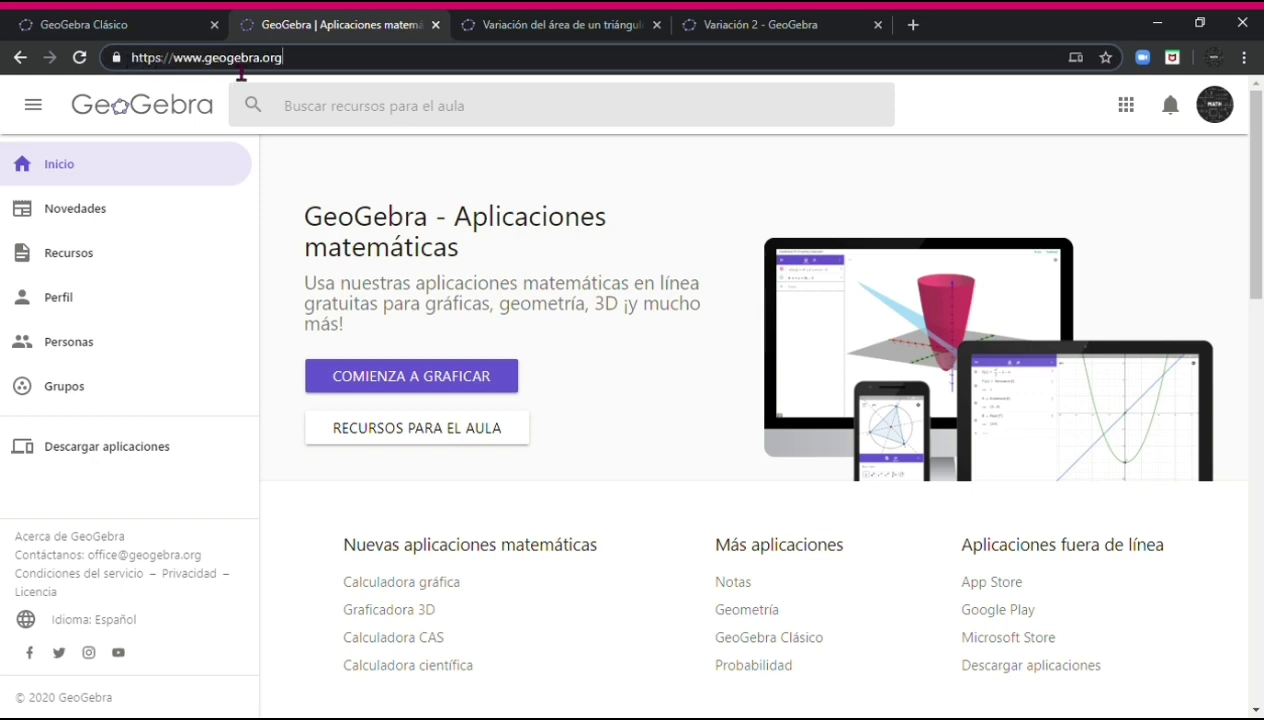
pyautogui.click(210, 27)
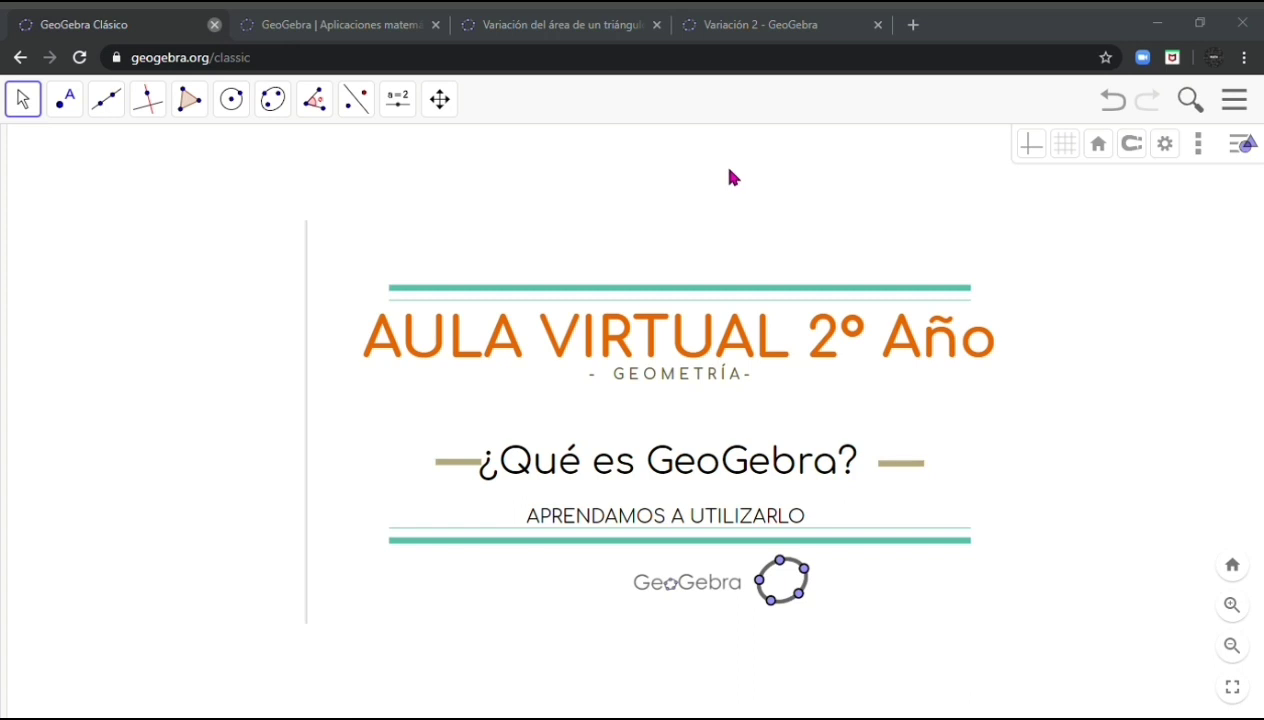
pyautogui.hotkey('ctrl', 'w')
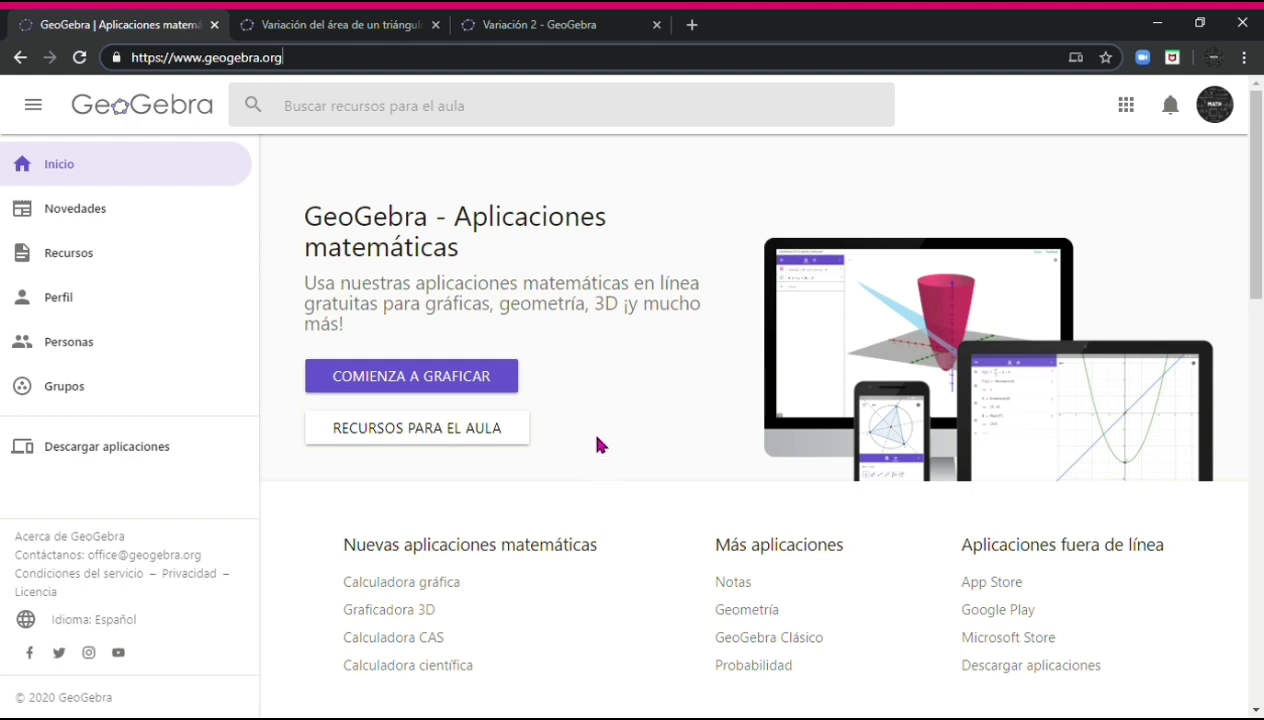
# - Start graphing from the GeoGebra home page and open GeoGebra Clásico from the Calculadora gráfica
pyautogui.click(505, 380)
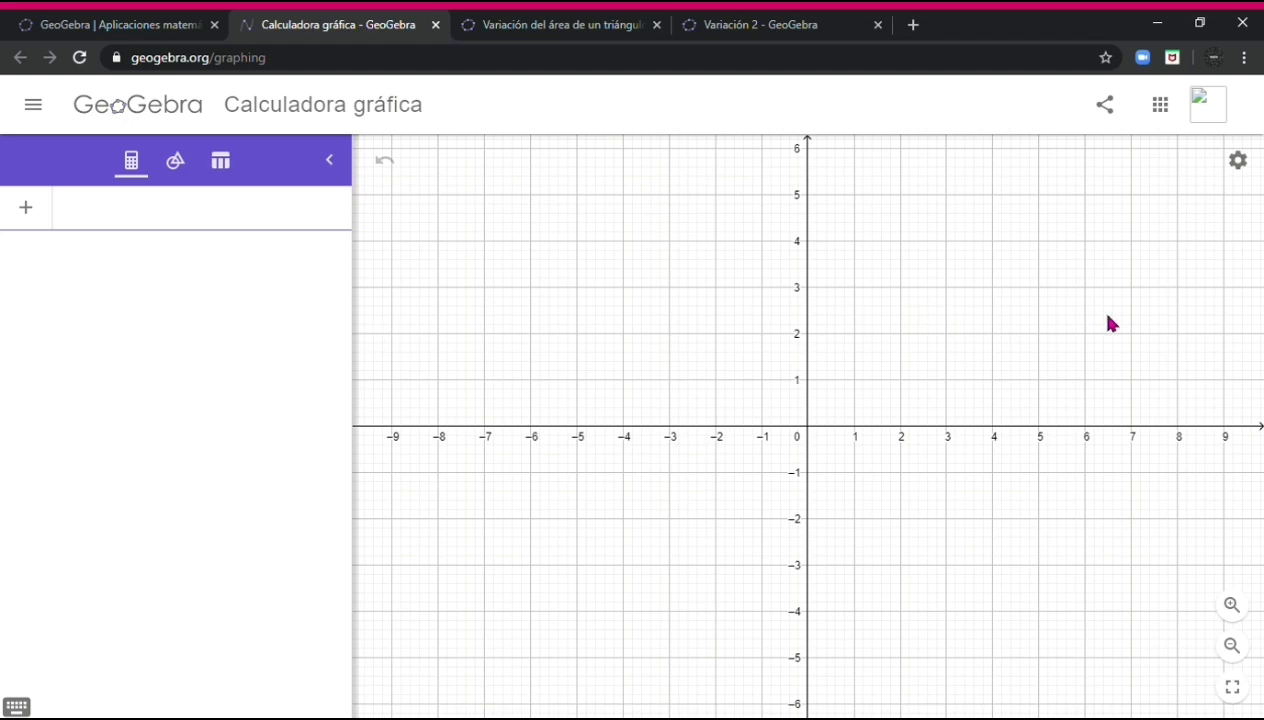
pyautogui.click(1163, 112)
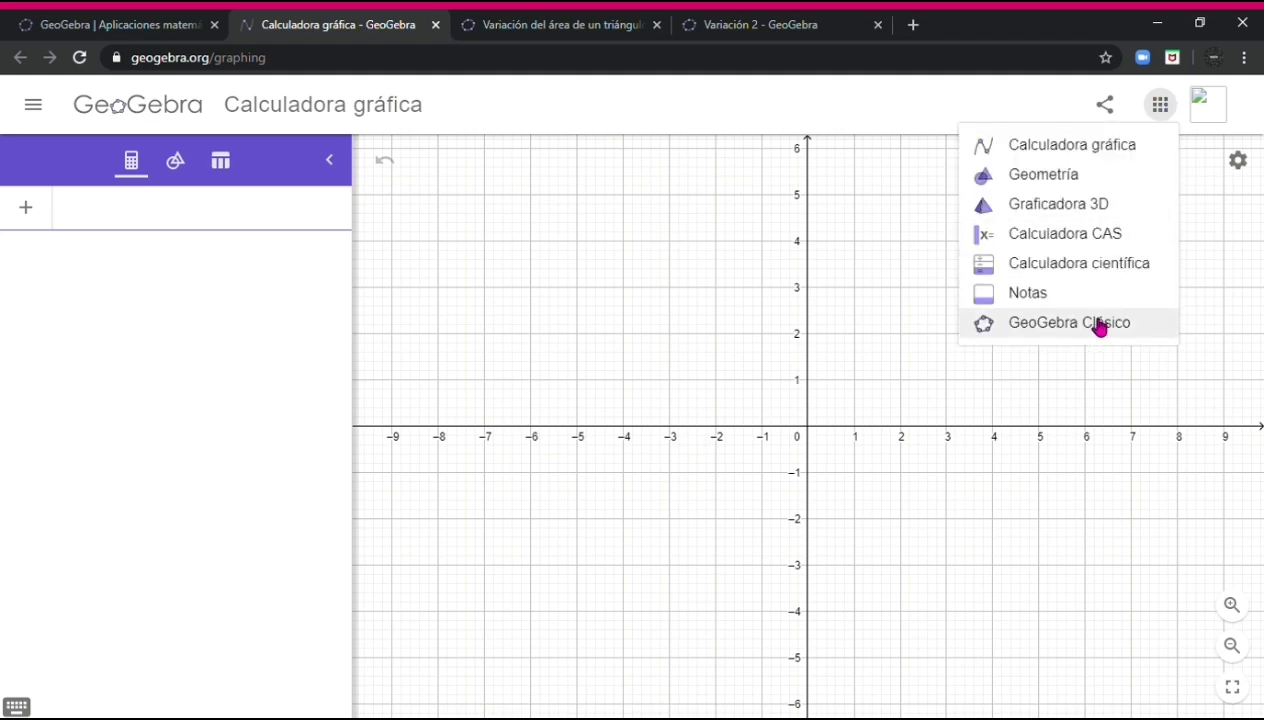
pyautogui.click(1150, 328)
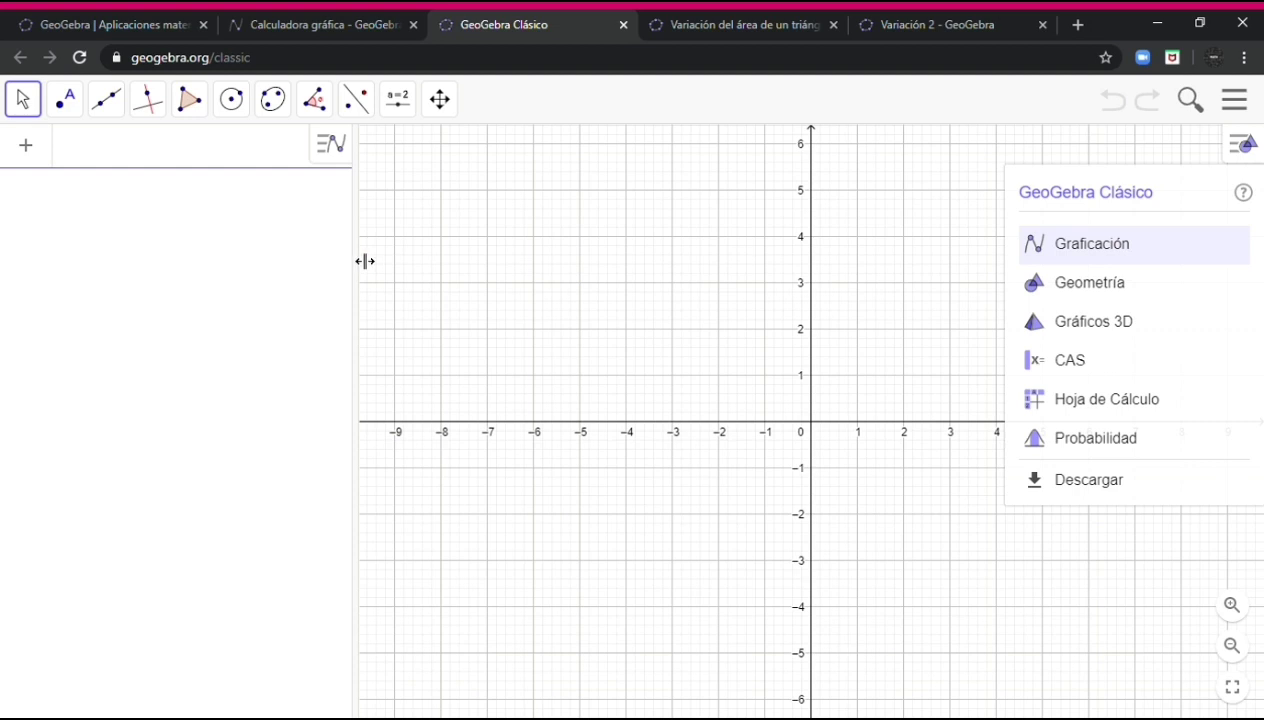
# - Narrow the algebra view and shift the coordinate plane so the first quadrant fills the graphics view
pyautogui.moveTo(358, 257); pyautogui.dragTo(170, 242)
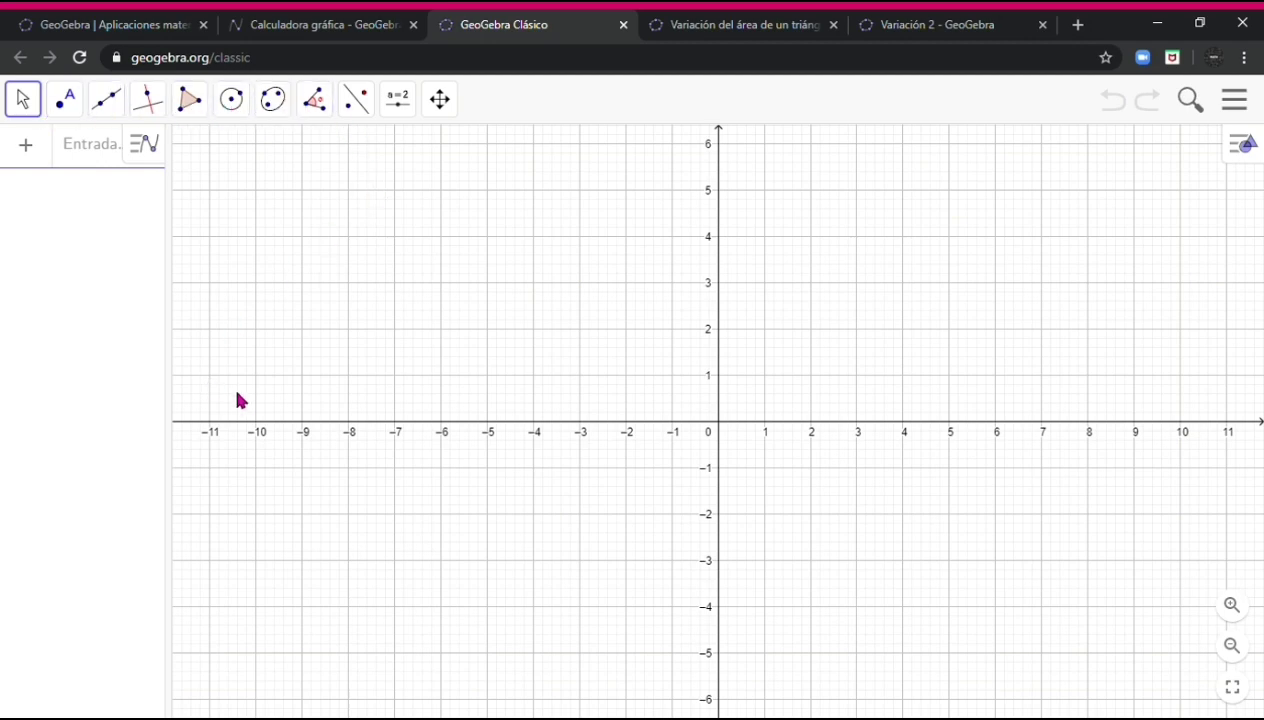
pyautogui.moveTo(237, 398); pyautogui.dragTo(177, 404)
pyautogui.moveTo(447, 391); pyautogui.dragTo(182, 402)
pyautogui.moveTo(346, 323); pyautogui.dragTo(223, 434)
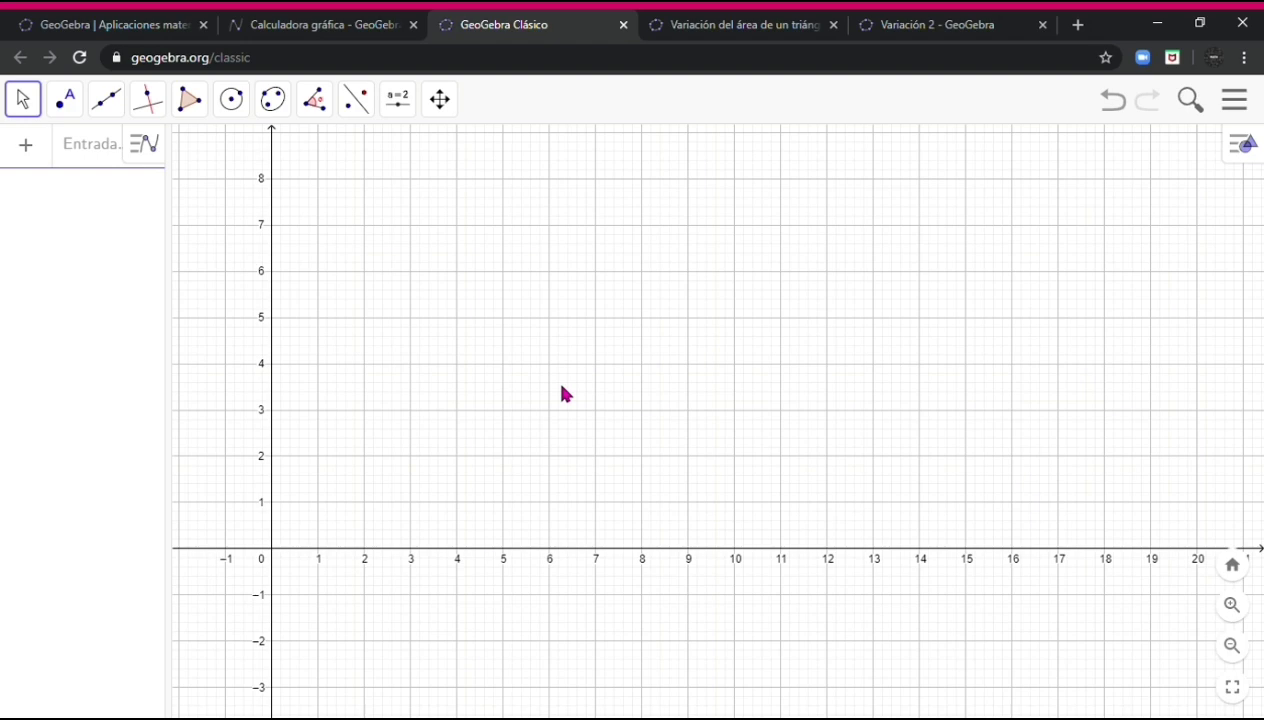
pyautogui.moveTo(551, 364); pyautogui.dragTo(515, 458)
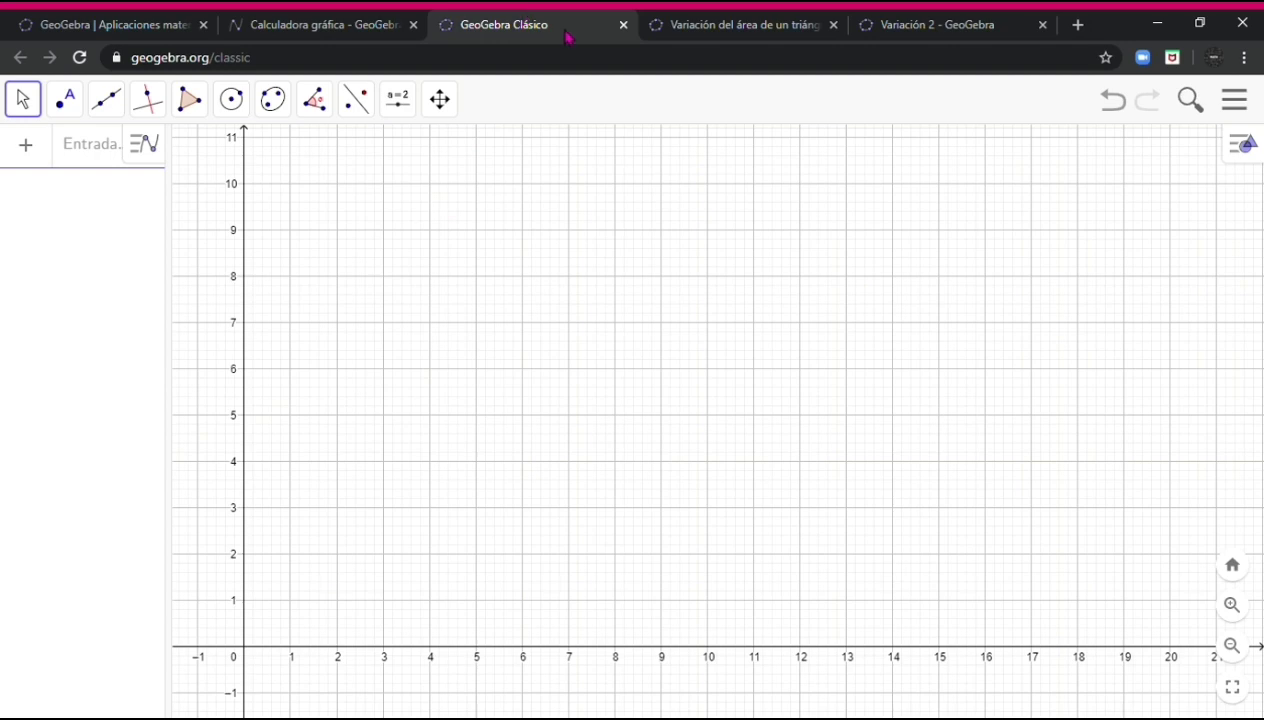
# - Switch to the "Variación del área de un triángulo" activity and move the reference triangle image slightly upward
pyautogui.click(716, 25)
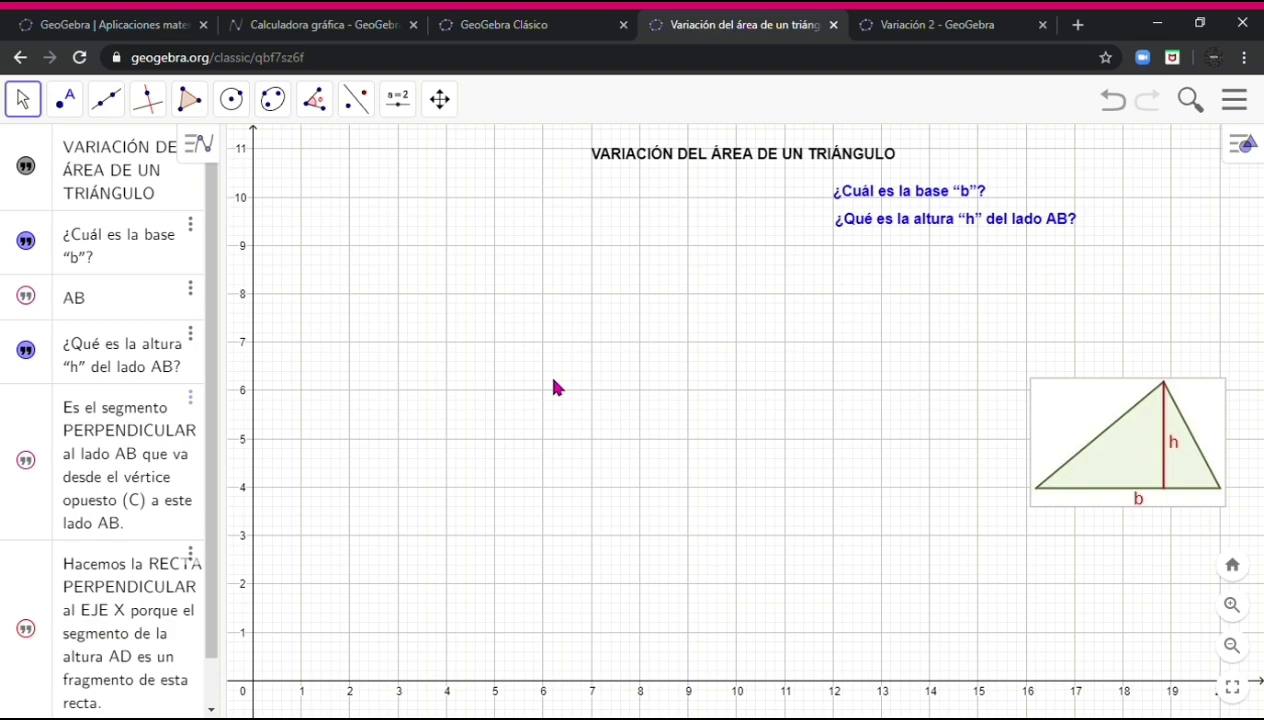
pyautogui.moveTo(557, 387); pyautogui.dragTo(562, 389)
pyautogui.moveTo(499, 432); pyautogui.dragTo(581, 377)
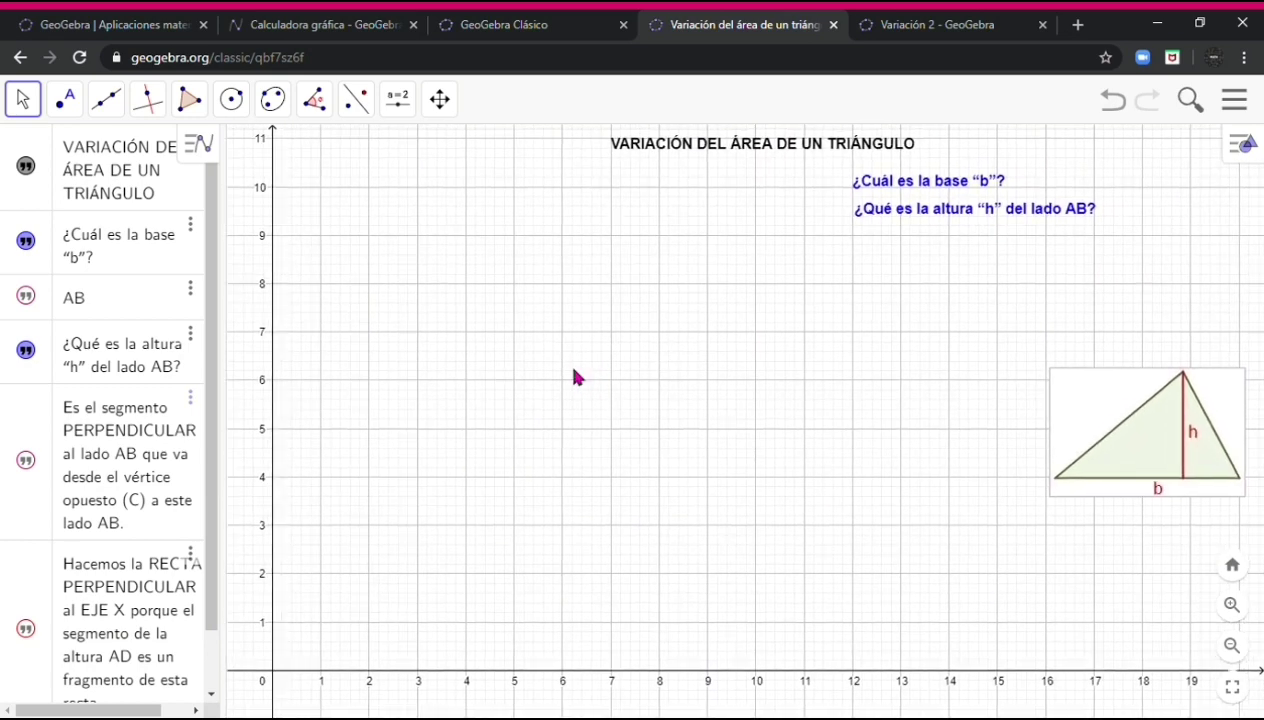
pyautogui.moveTo(1182, 451); pyautogui.dragTo(1154, 437)
pyautogui.moveTo(1097, 408)
pyautogui.mouseDown()
pyautogui.moveTo(1189, 510)
pyautogui.moveTo(920, 390)
pyautogui.moveTo(880, 528)
pyautogui.moveTo(1196, 450)
pyautogui.moveTo(1109, 412)
pyautogui.moveTo(1121, 403)
pyautogui.mouseUp()
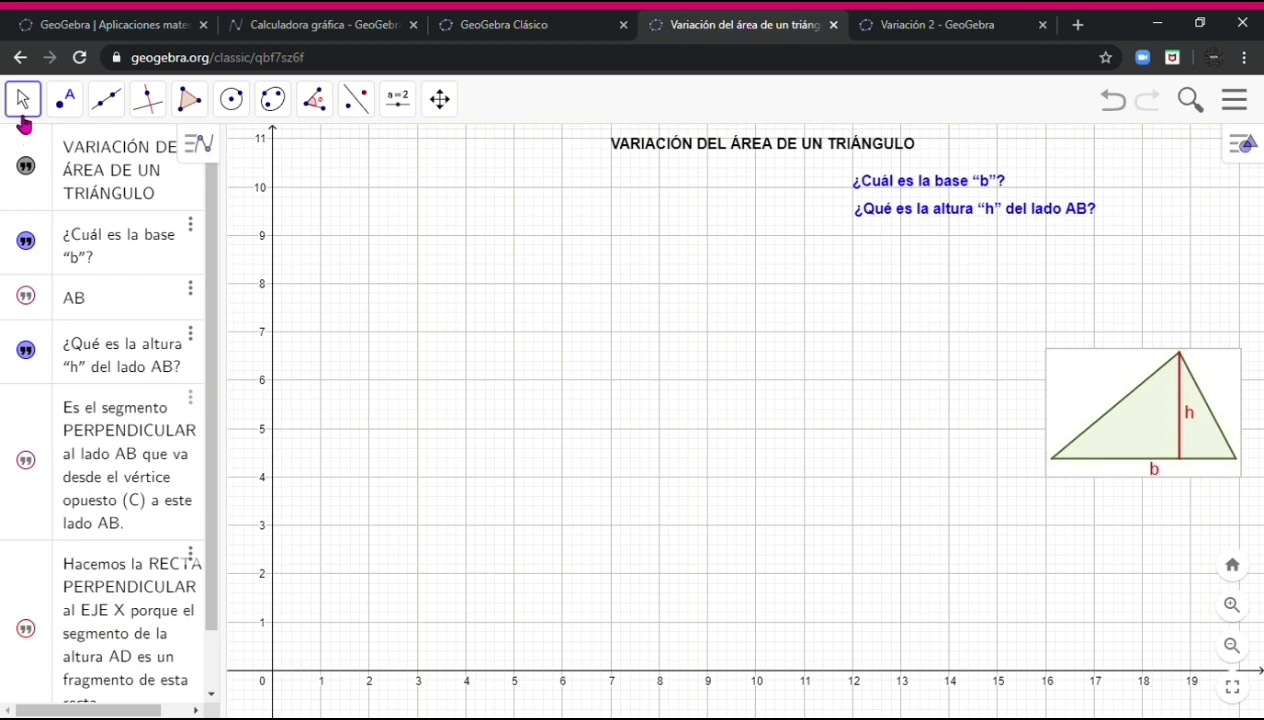
# - Place six free points, A to F, scattered across the first quadrant with the Punto tool
pyautogui.click(63, 117)
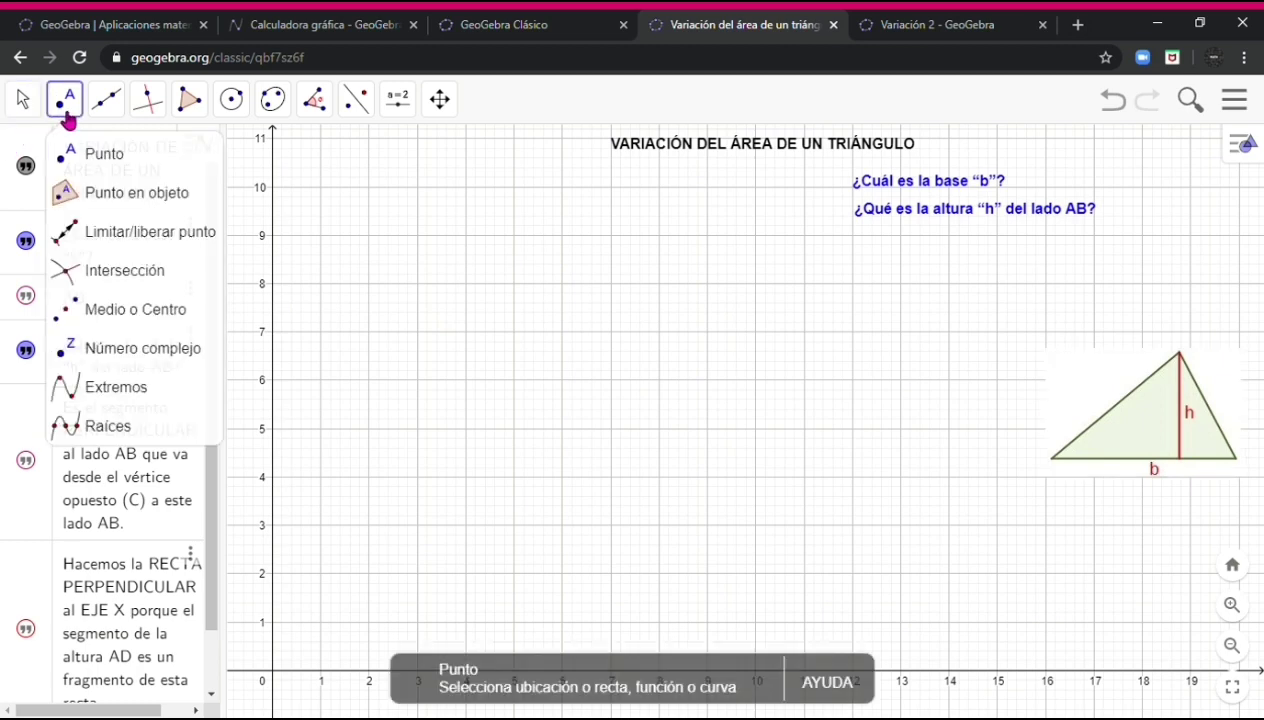
pyautogui.click(439, 297)
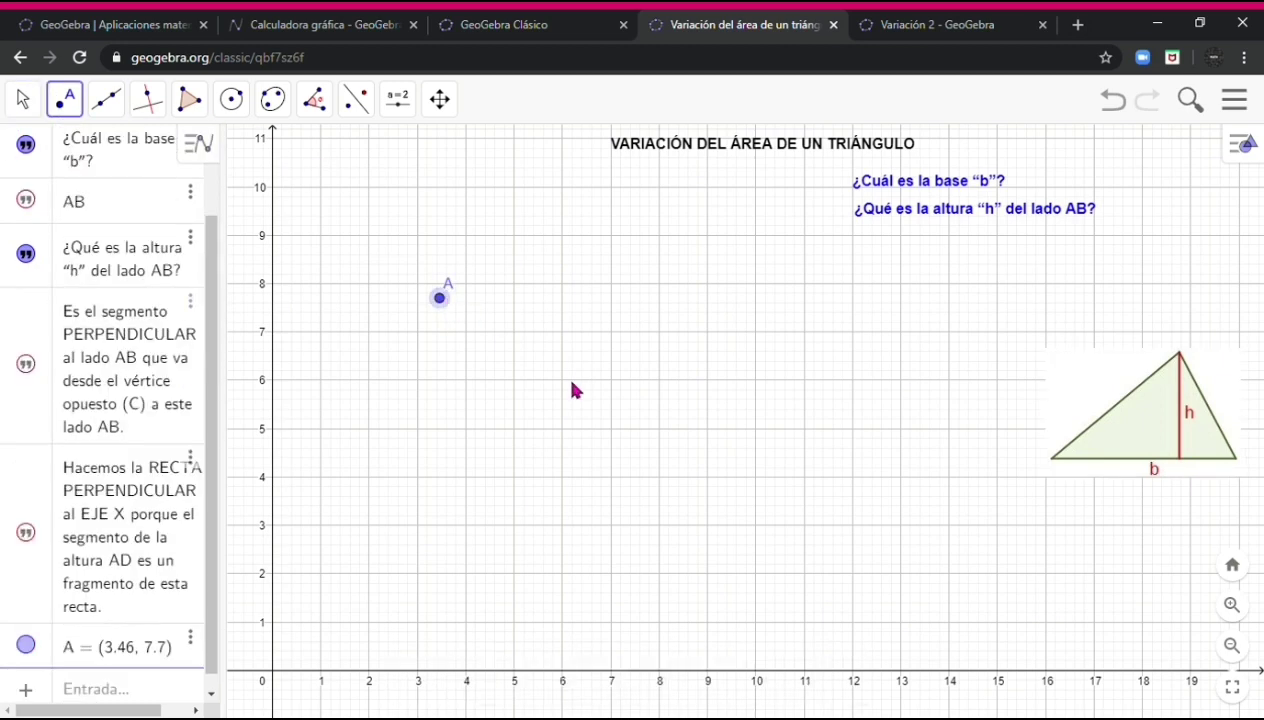
pyautogui.click(572, 381)
pyautogui.click(663, 321)
pyautogui.click(725, 429)
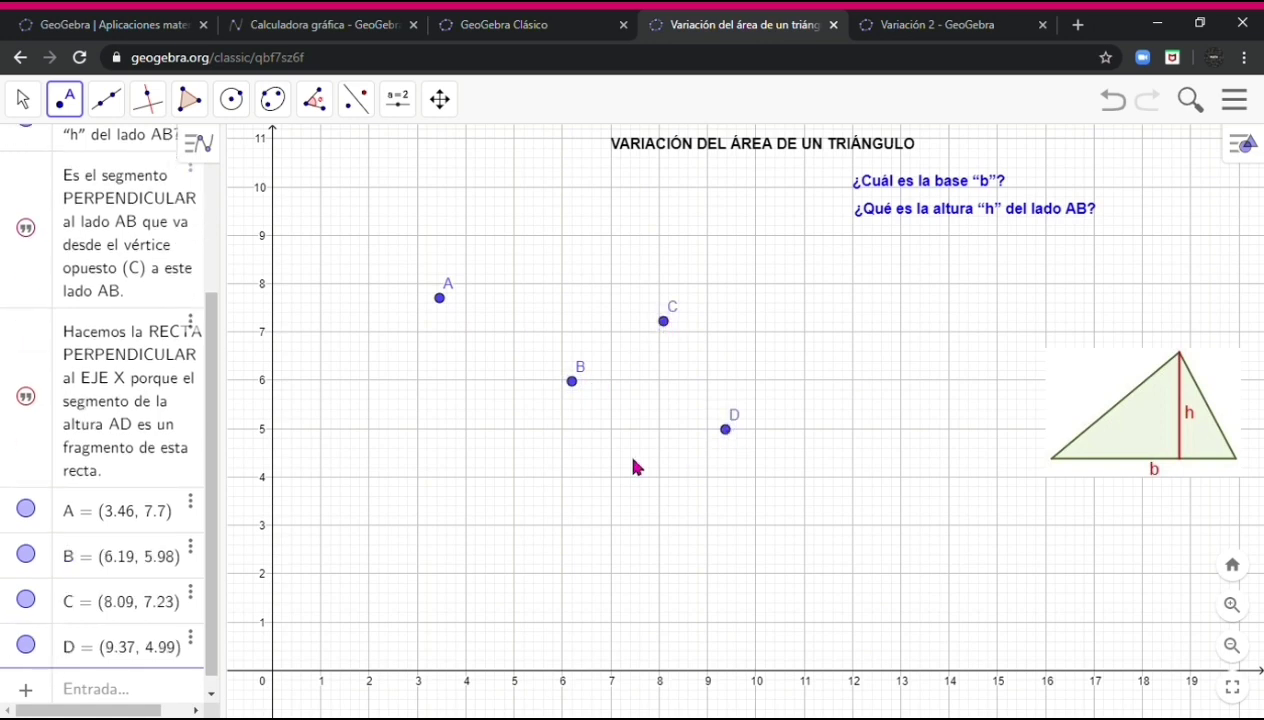
pyautogui.click(596, 461)
pyautogui.click(508, 468)
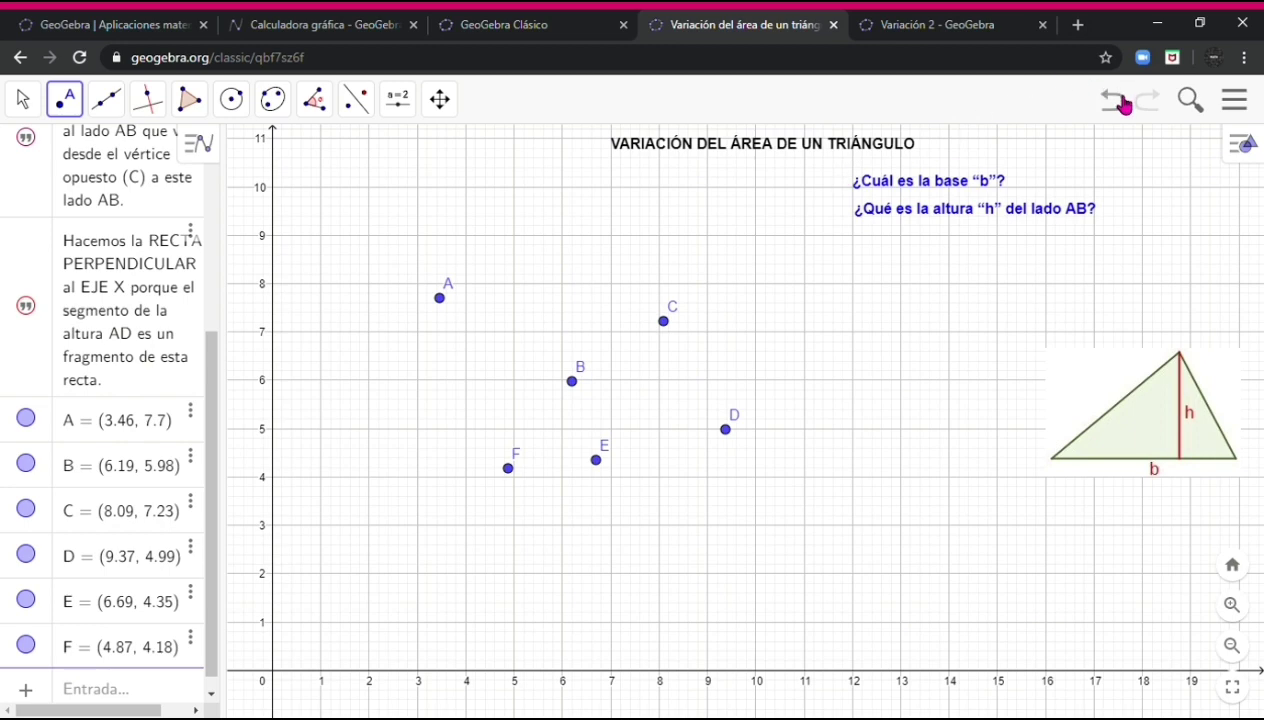
# - Undo the placement of all six free points
pyautogui.click(1124, 105)
pyautogui.click(1124, 105)
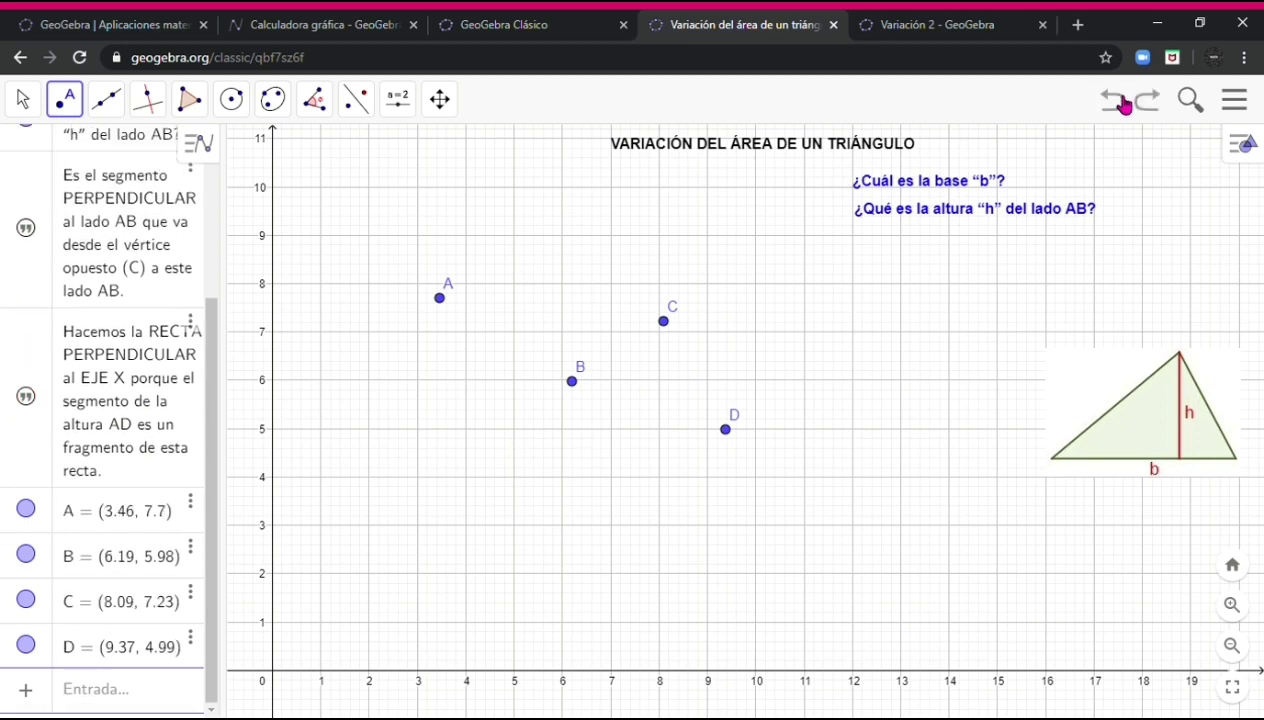
pyautogui.click(1124, 105)
pyautogui.click(1124, 105)
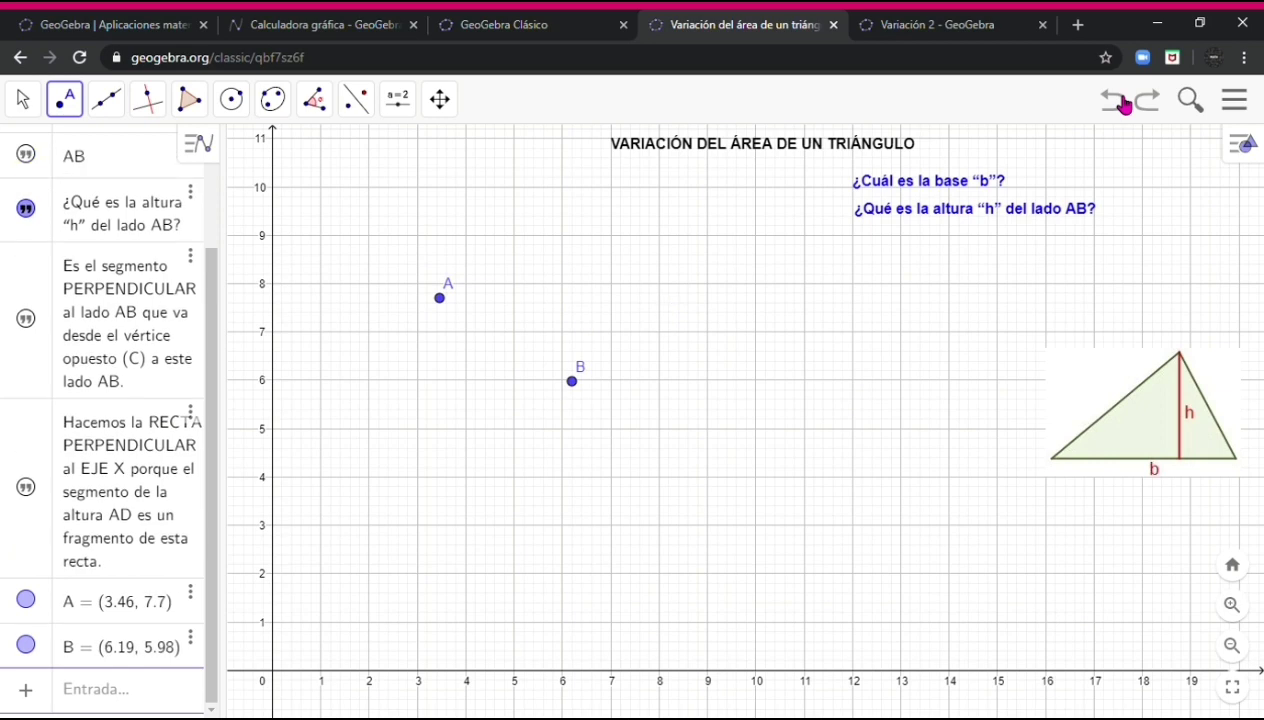
pyautogui.click(1124, 105)
pyautogui.click(1124, 105)
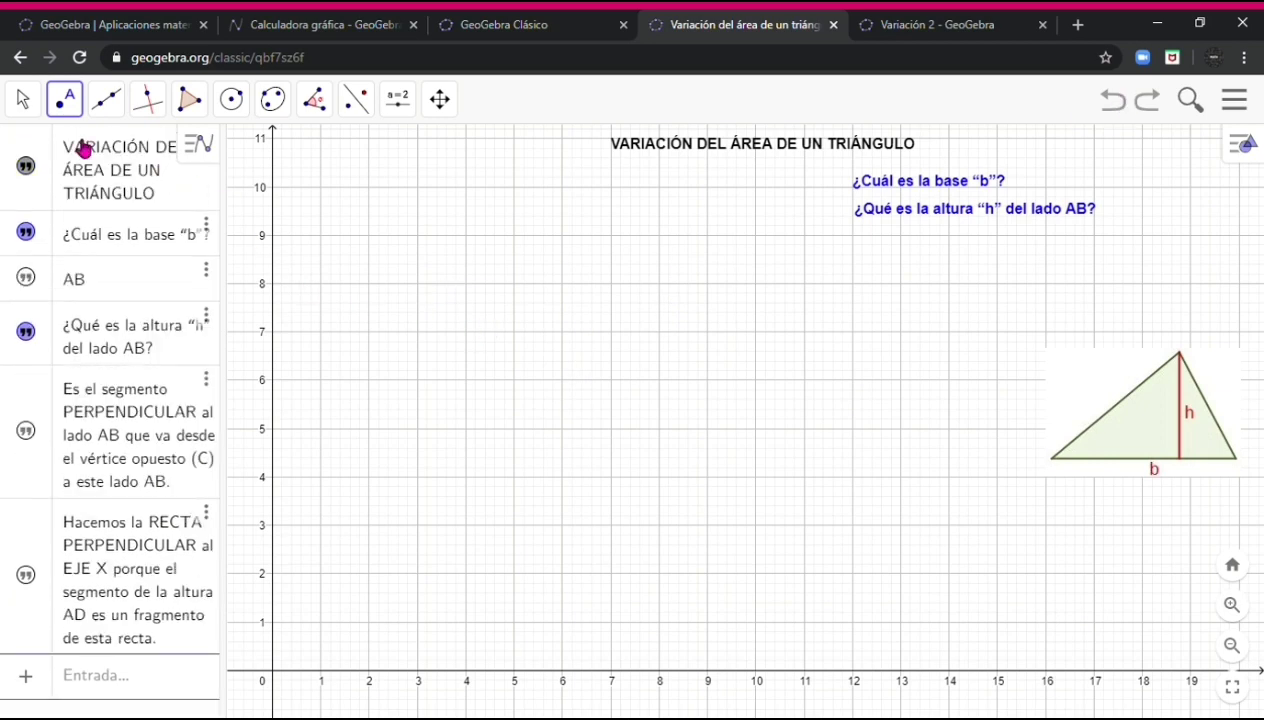
# - Examine the available line, perpendicular, conic, measurement and slider/text tools, finishing with the Mueve tool active
pyautogui.click(122, 100)
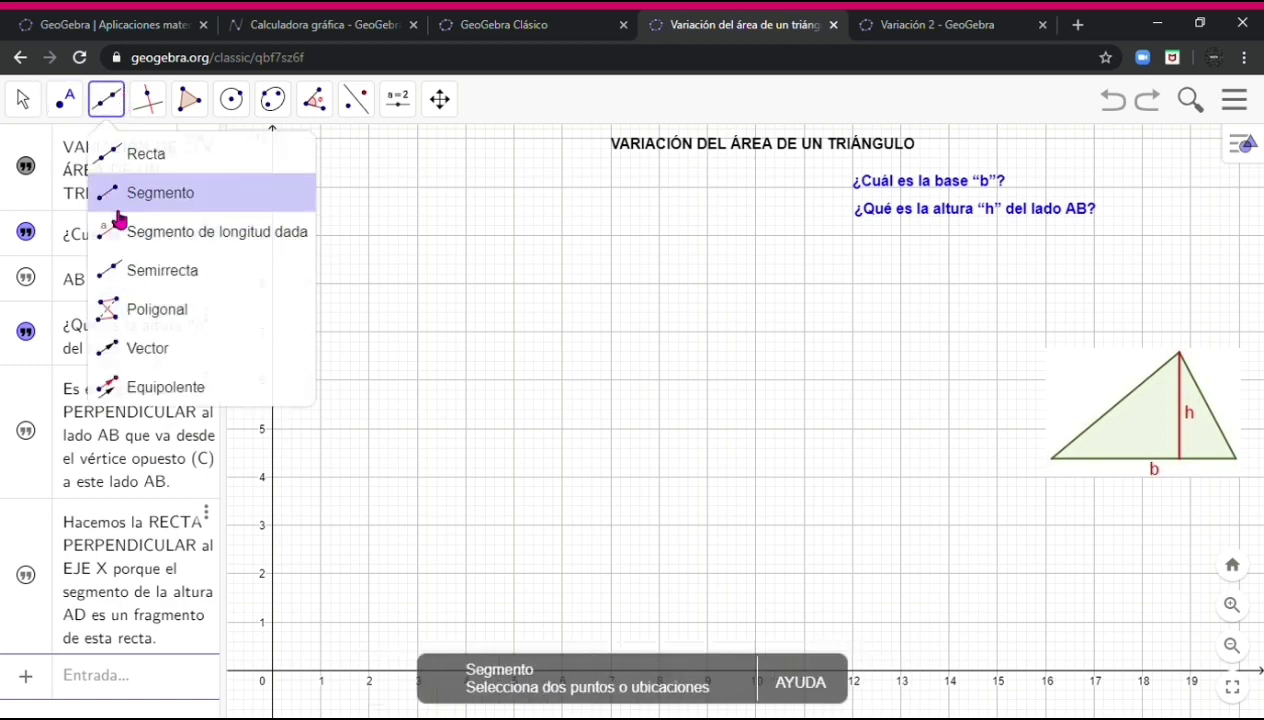
pyautogui.moveTo(142, 108)
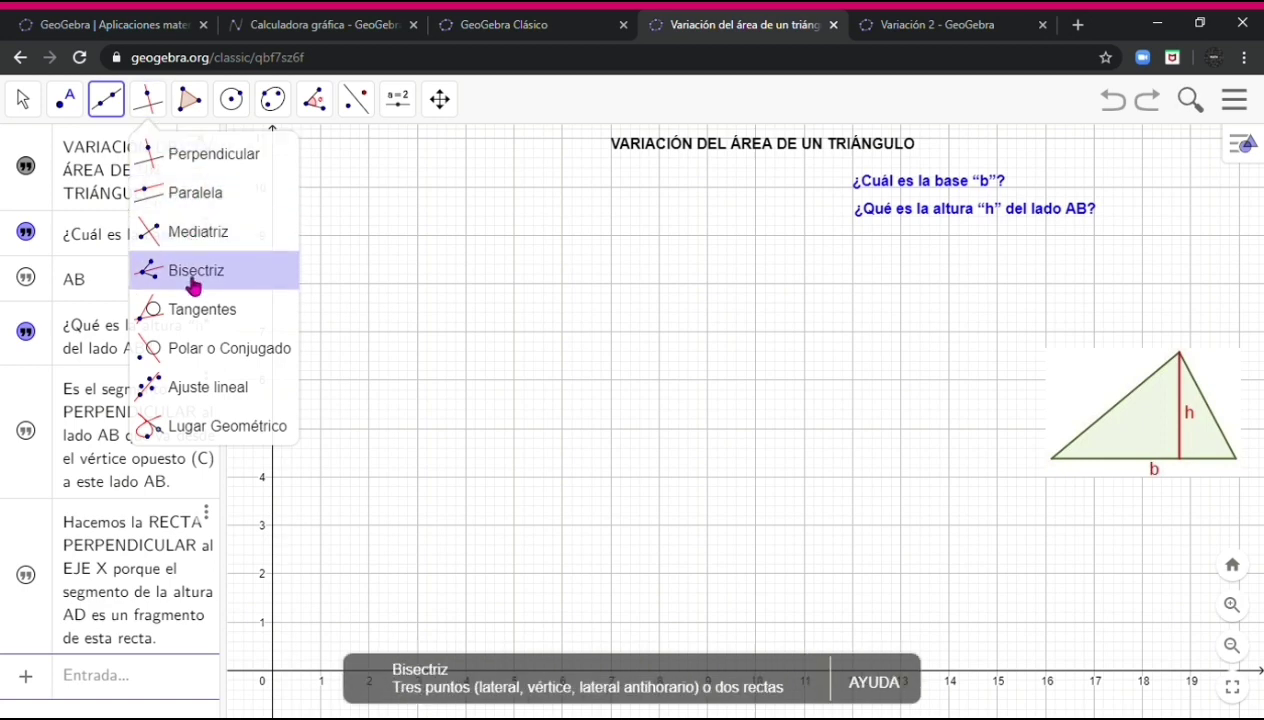
pyautogui.moveTo(229, 103)
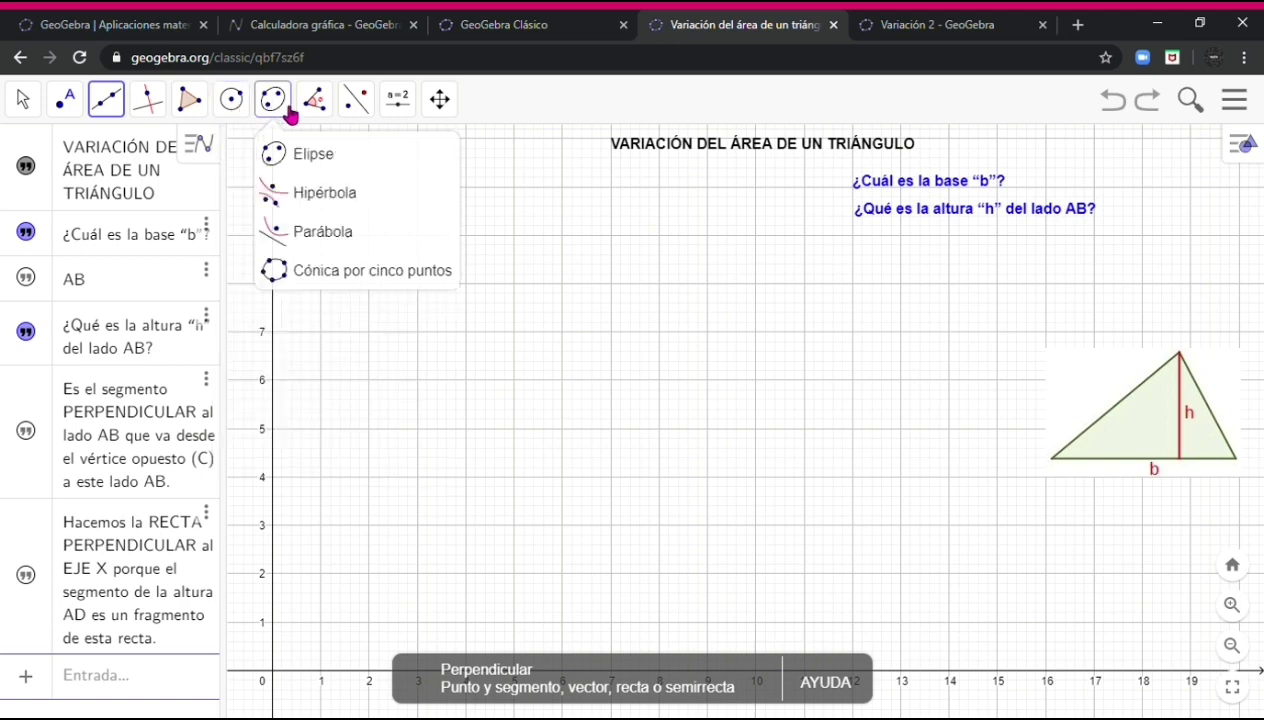
pyautogui.moveTo(316, 113)
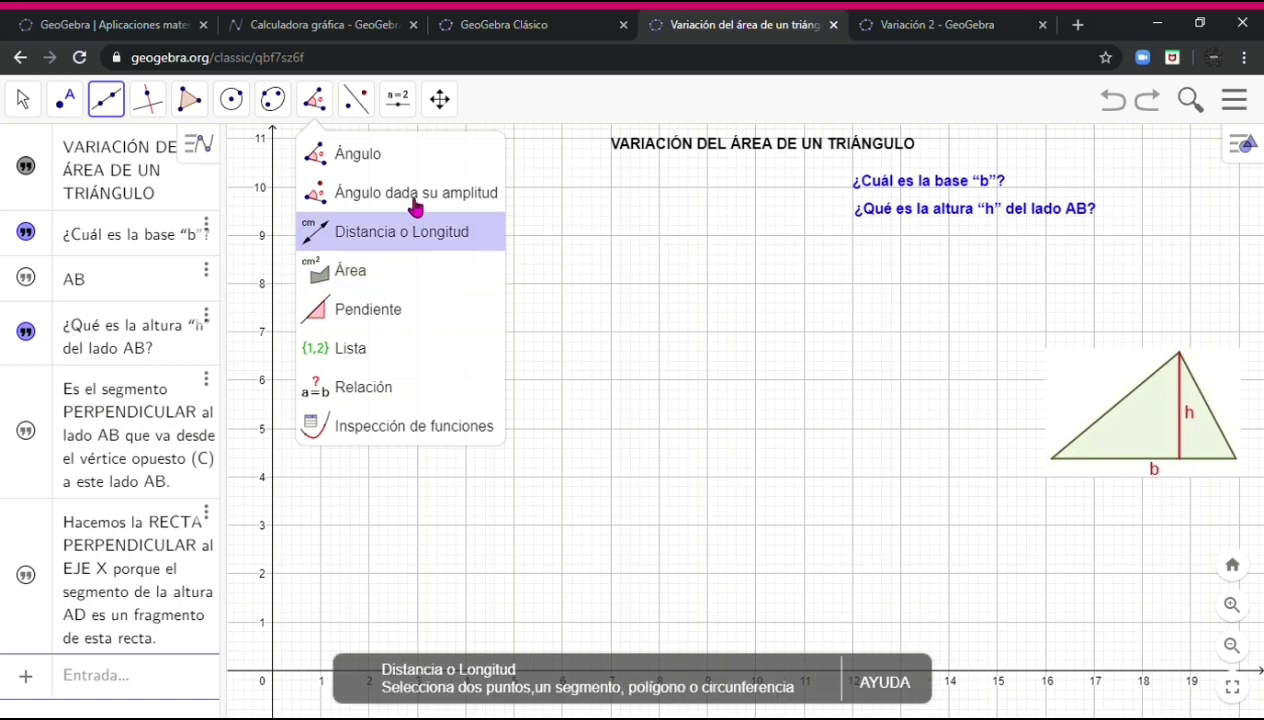
pyautogui.moveTo(405, 105)
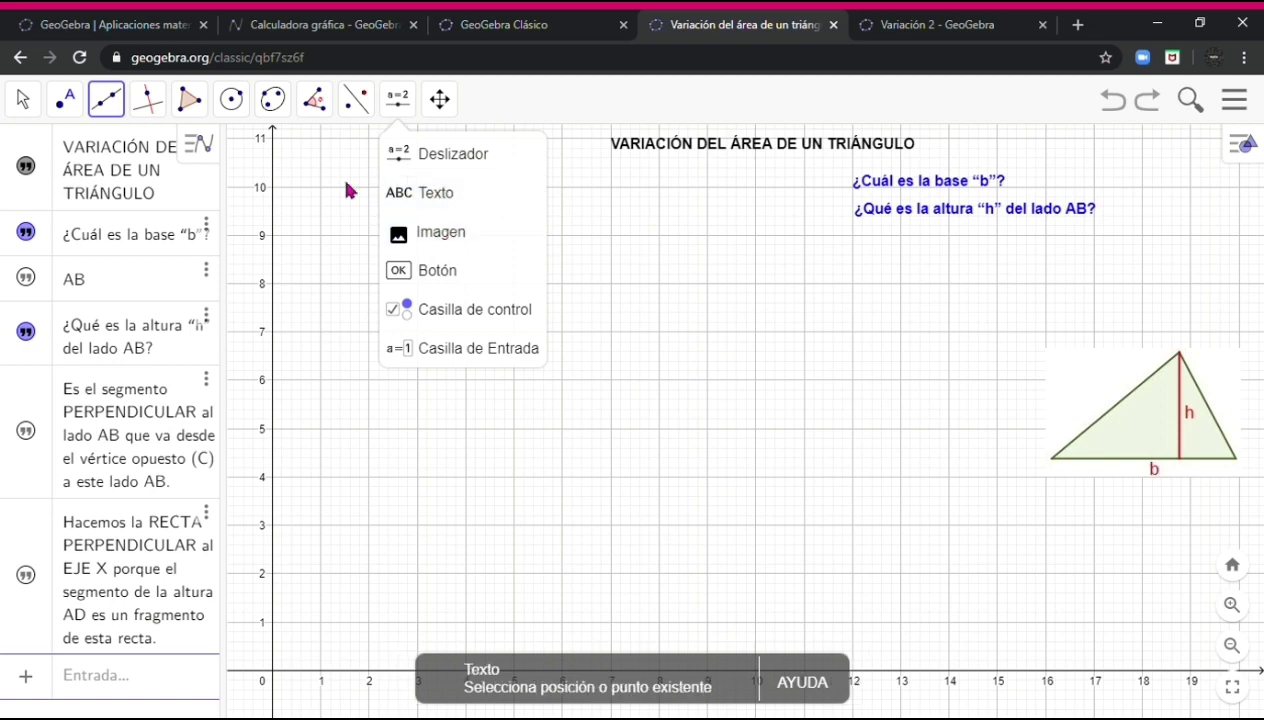
pyautogui.click(40, 116)
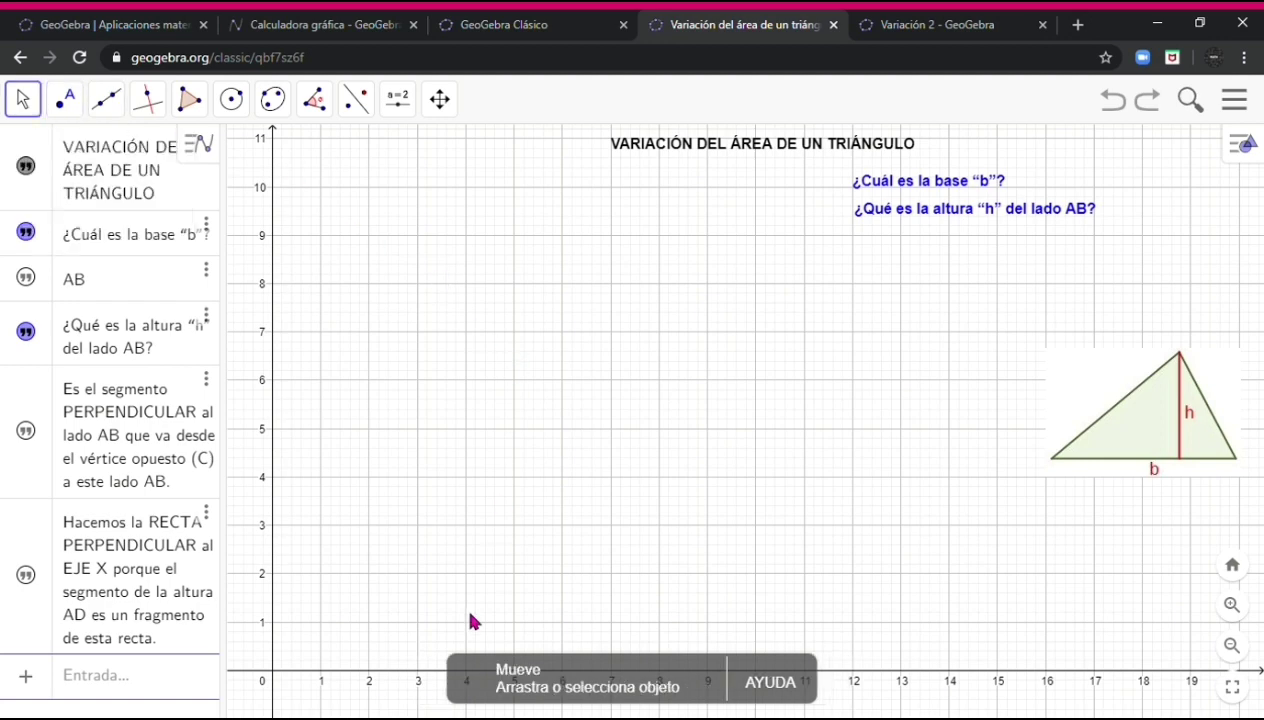
# - Draw triangle ABC with the Polígono tool, placing A at (0, 0), B at (4, 0) and C at (2, 2)
pyautogui.moveTo(467, 615)
pyautogui.mouseDown()
pyautogui.moveTo(467, 598)
pyautogui.moveTo(466, 621)
pyautogui.mouseUp()
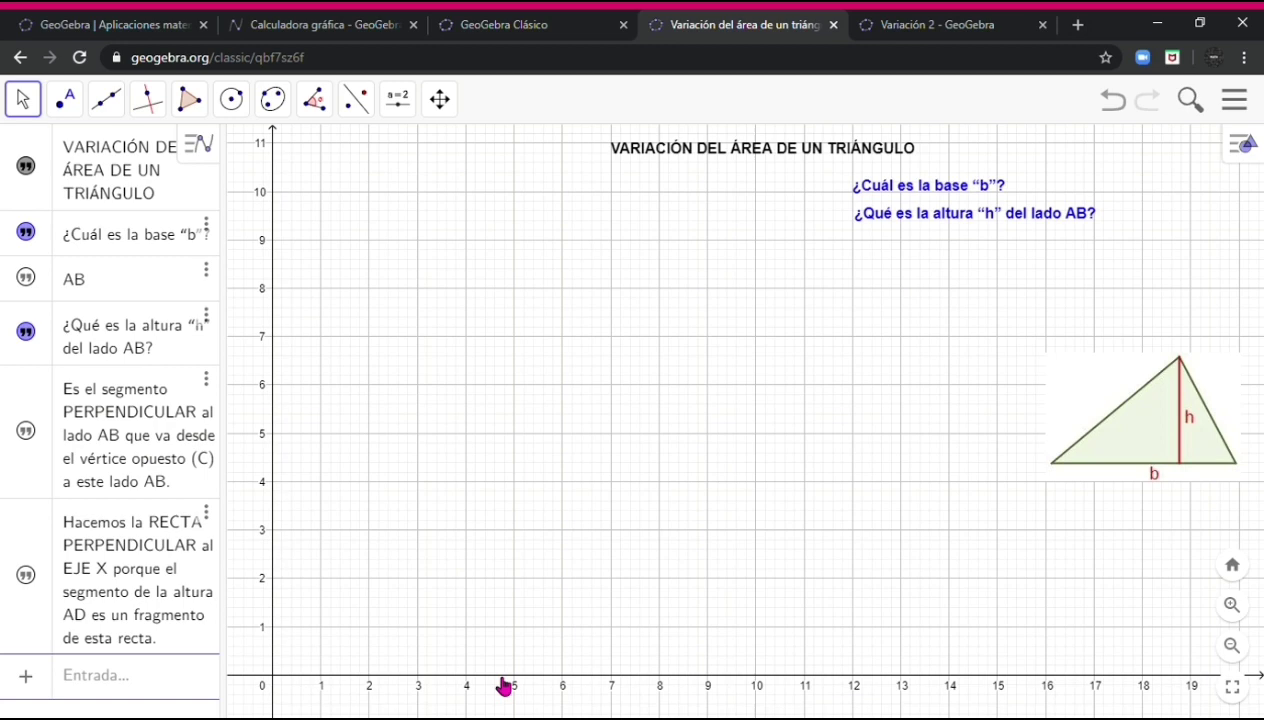
pyautogui.click(199, 113)
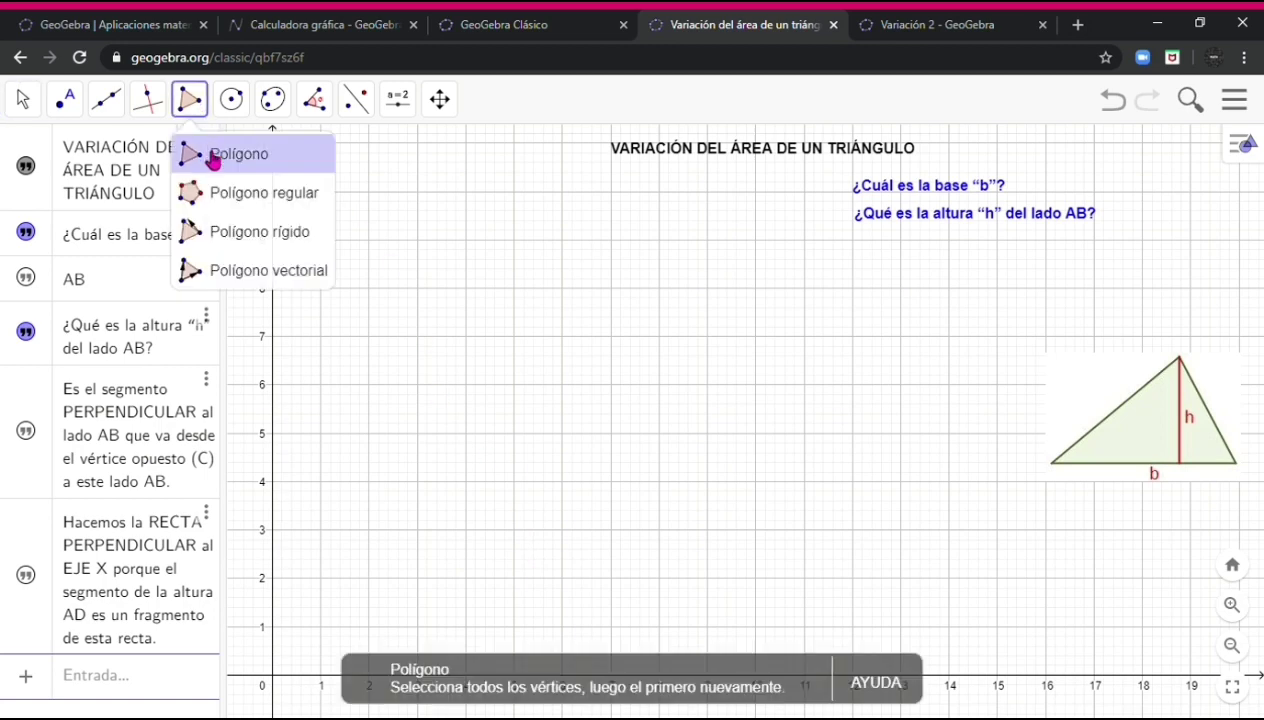
pyautogui.click(259, 163)
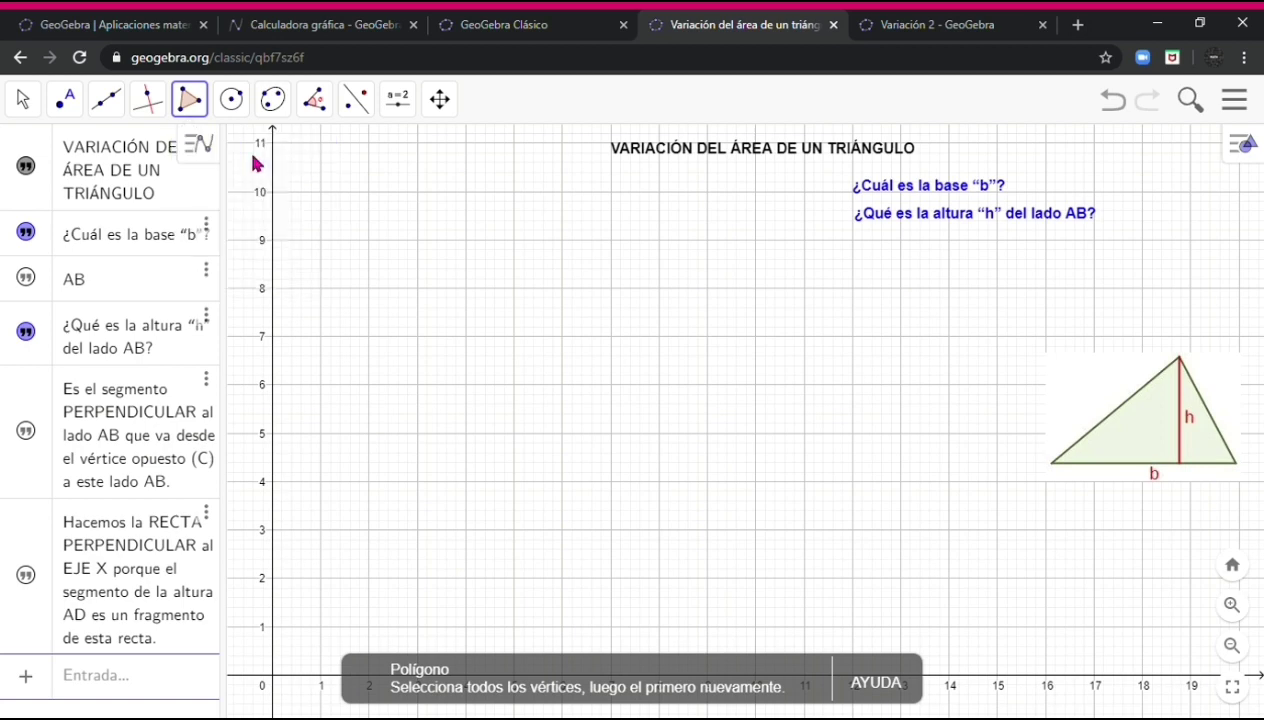
pyautogui.click(276, 680)
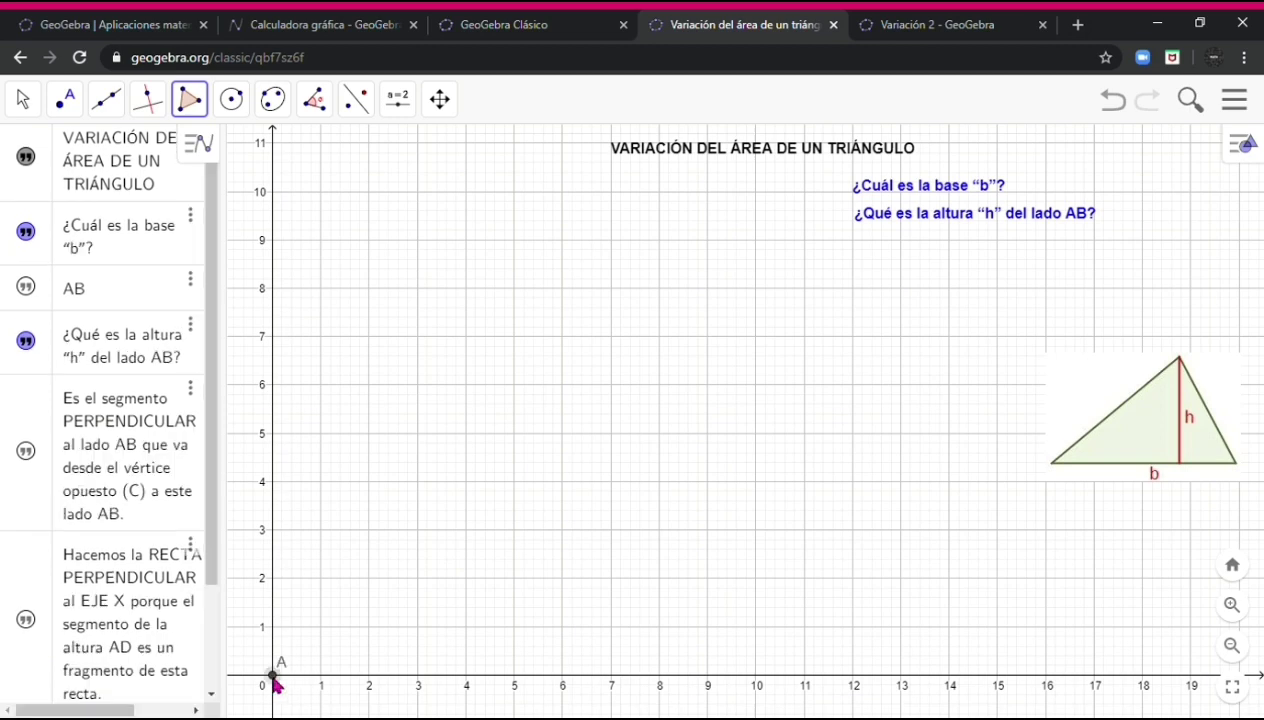
pyautogui.click(470, 680)
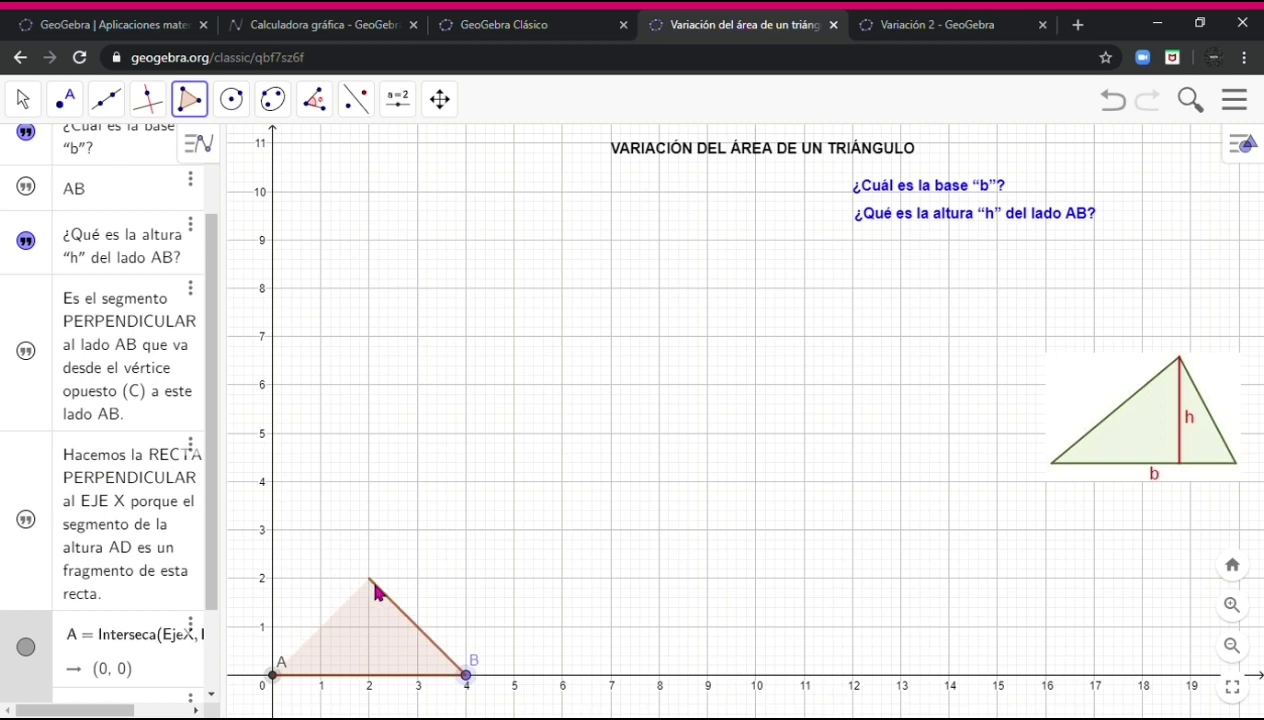
pyautogui.click(369, 580)
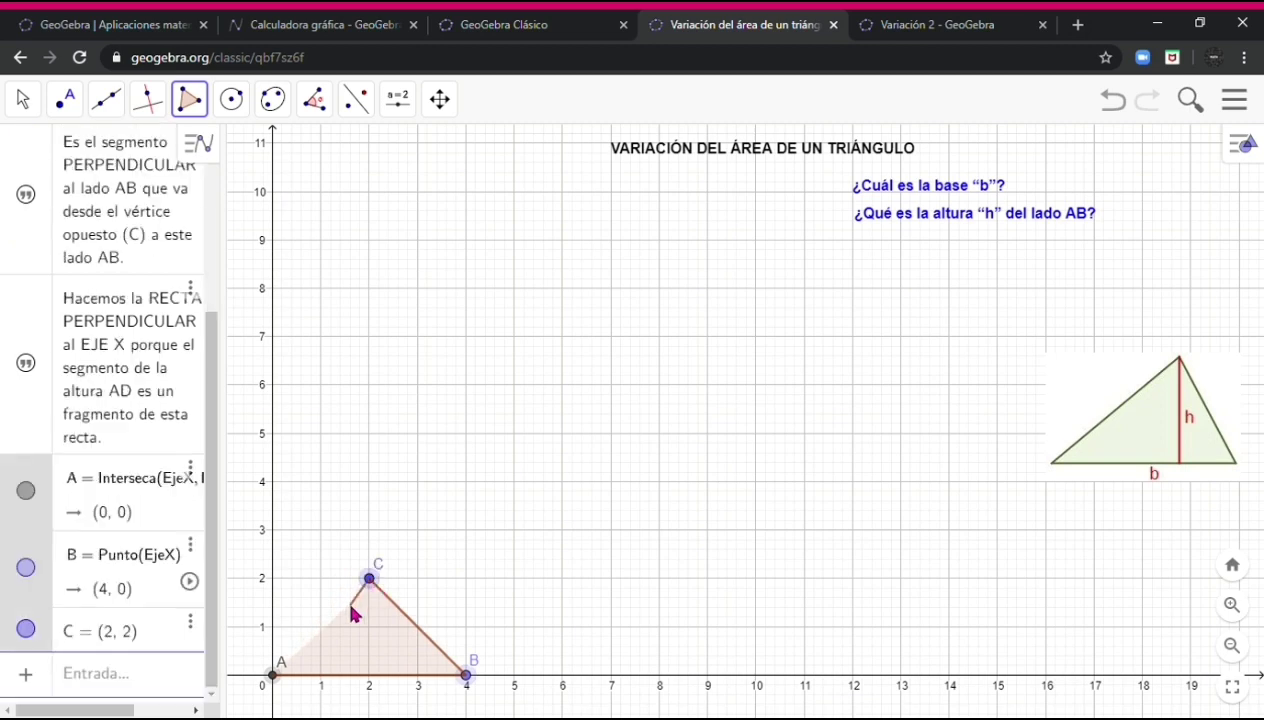
pyautogui.click(281, 683)
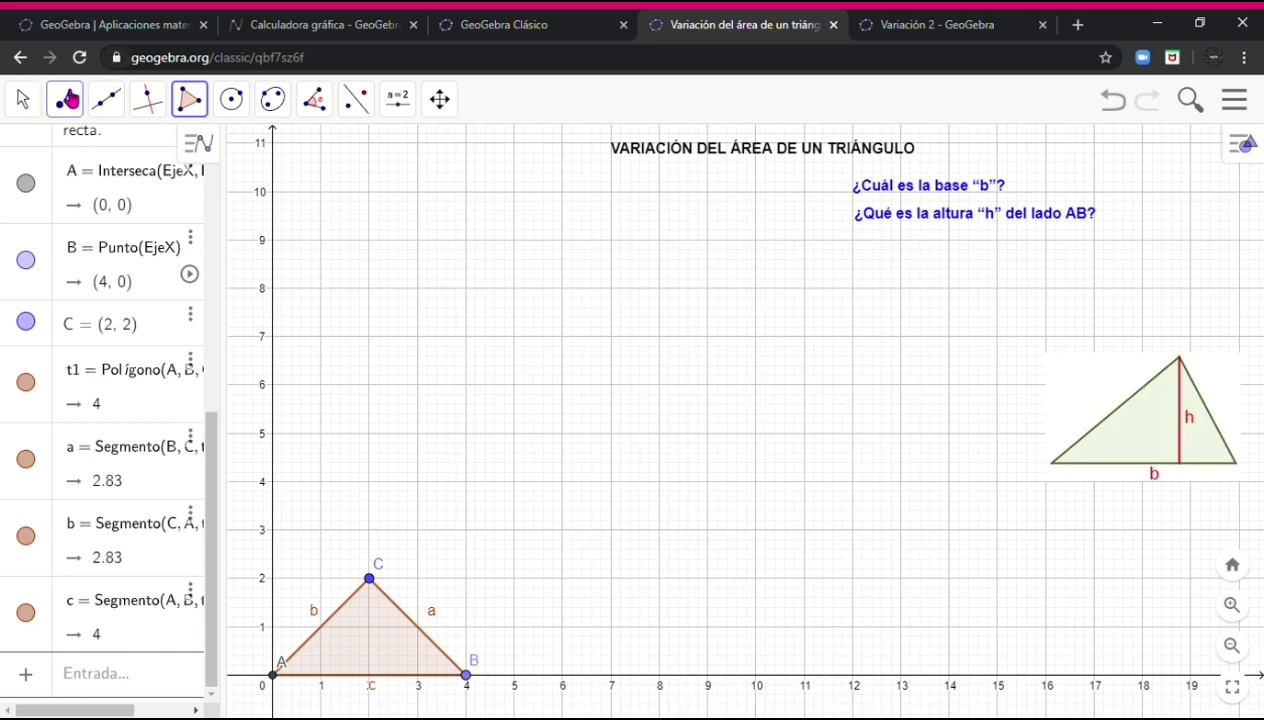
# - Move vertex C of the triangle up to (2, 3) with the Mueve tool
pyautogui.click(31, 106)
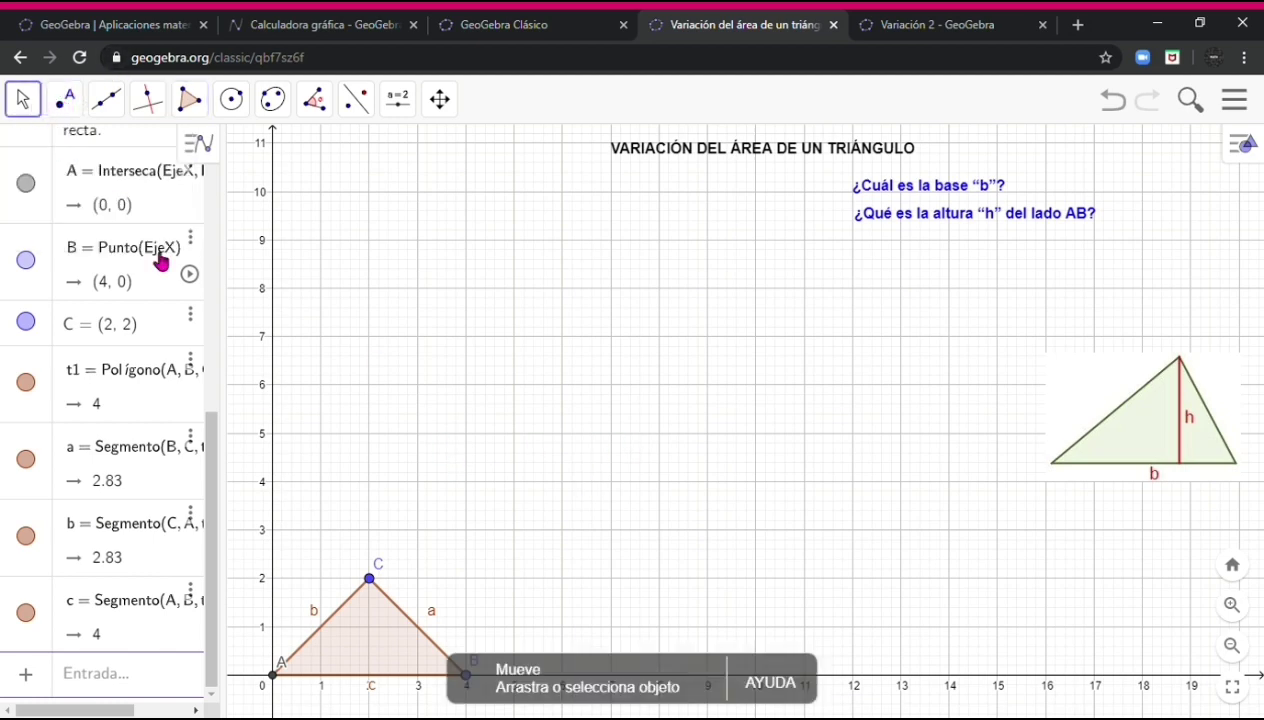
pyautogui.moveTo(380, 588); pyautogui.dragTo(381, 539)
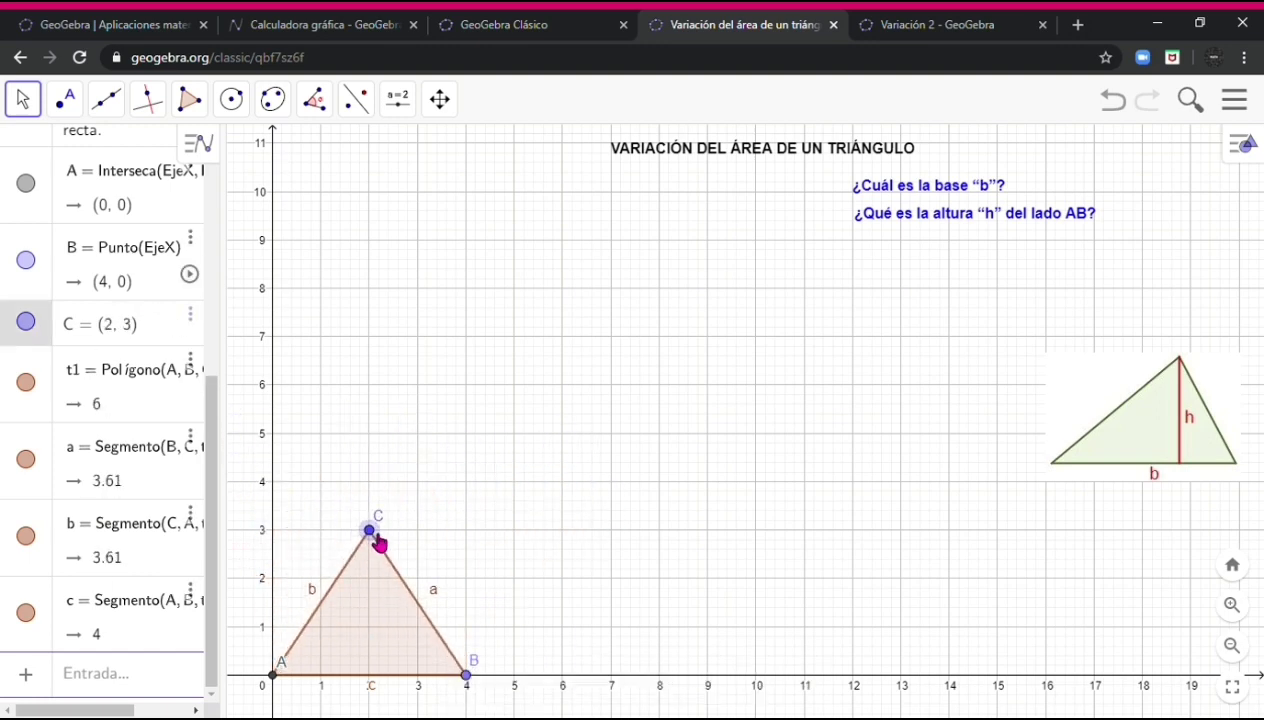
# - Slide vertex B along the x-axis to vary the triangle's base, ending at (4, 0), without redefining the point
pyautogui.moveTo(468, 676); pyautogui.dragTo(790, 676)
pyautogui.moveTo(741, 451); pyautogui.dragTo(474, 643)
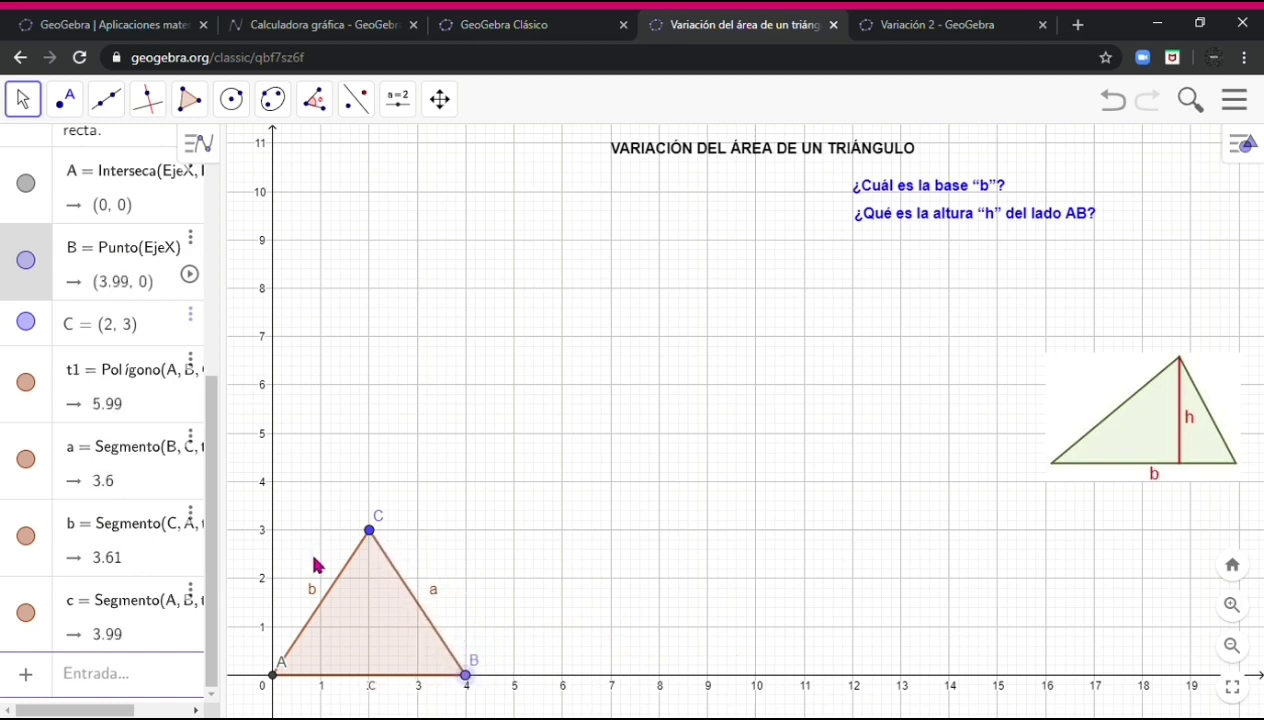
pyautogui.moveTo(465, 677); pyautogui.dragTo(467, 678)
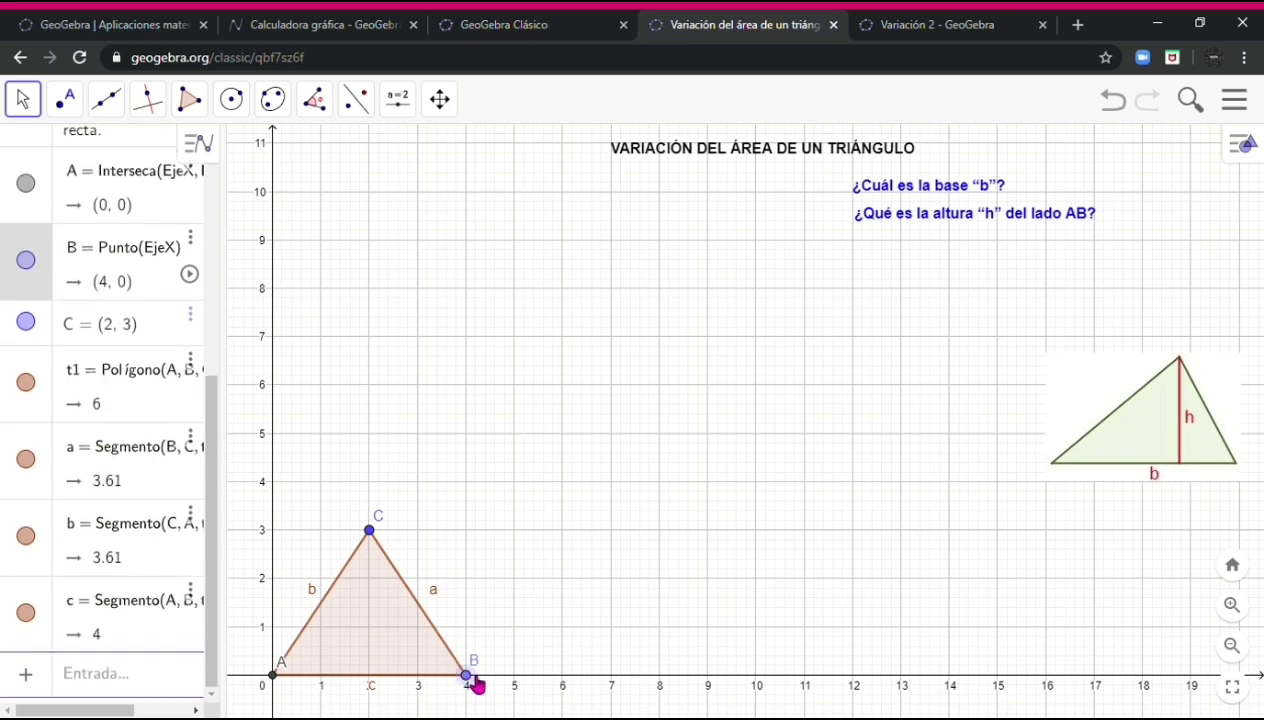
pyautogui.doubleClick(470, 678)
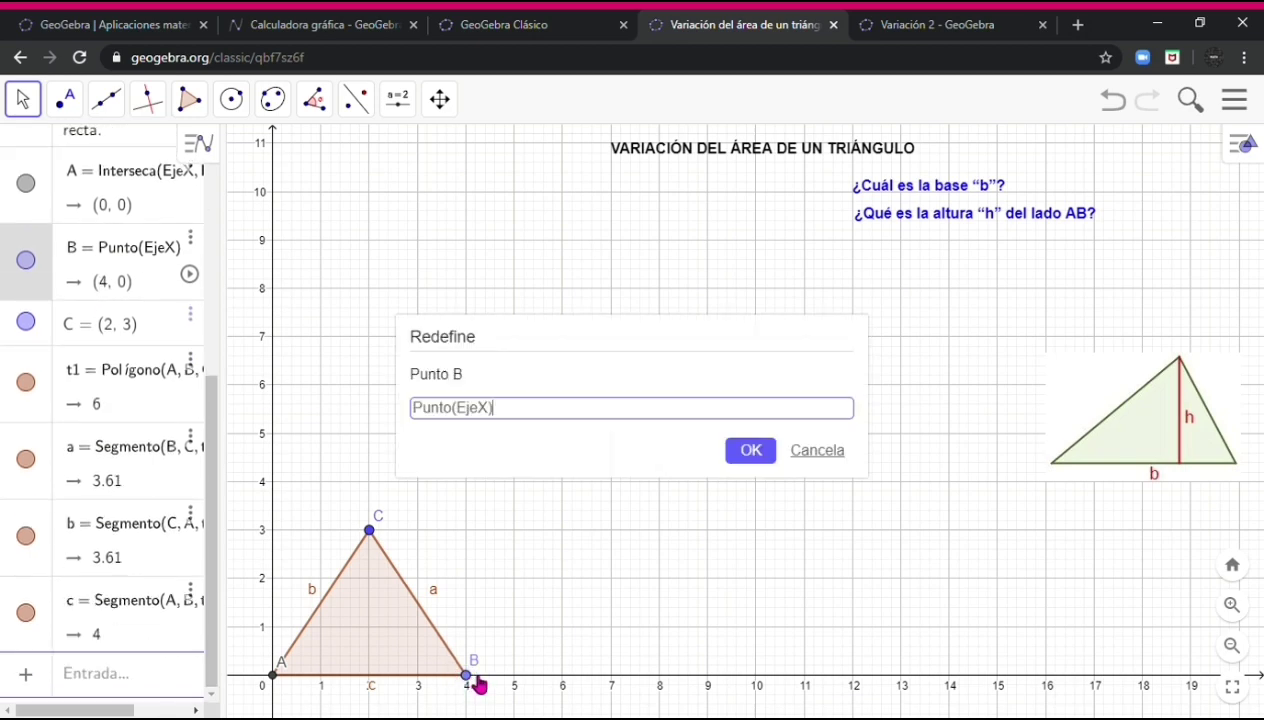
pyautogui.click(841, 456)
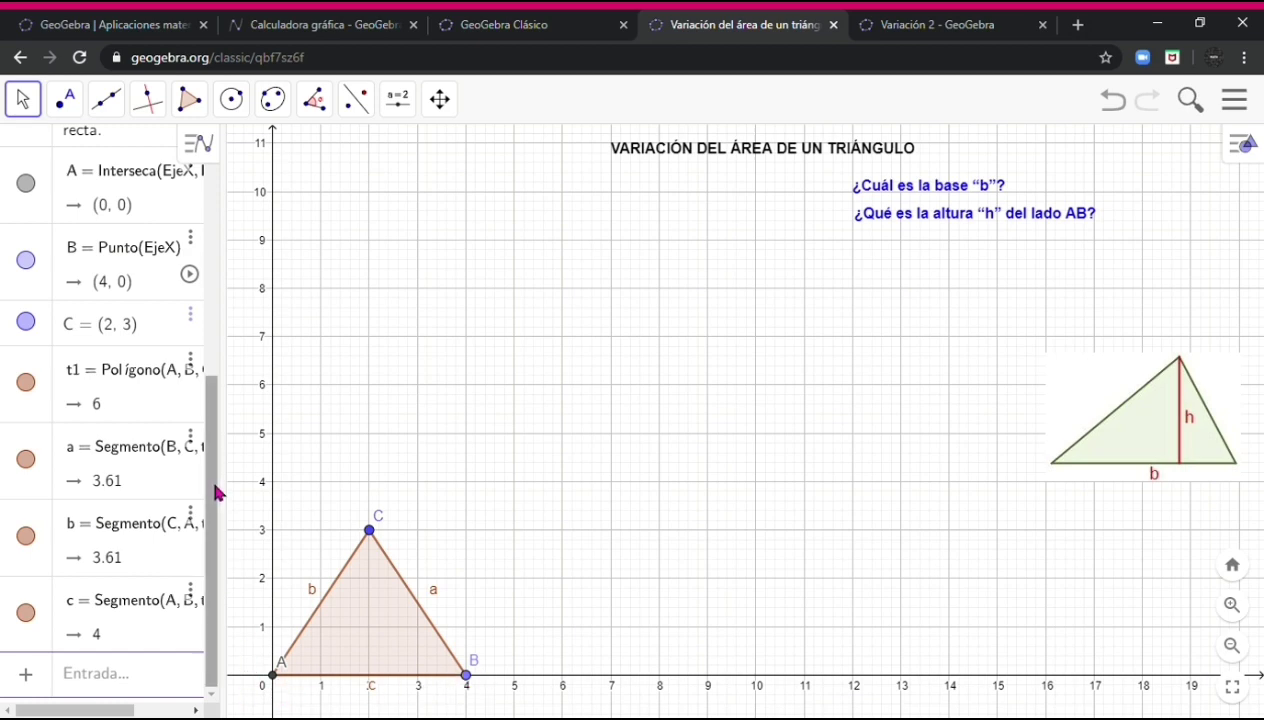
# - Show the answer texts "AB" and "Es el segmento PERPENDICULAR al lado AB..." and reposition the reference triangle picture below them
pyautogui.moveTo(214, 495); pyautogui.dragTo(186, 200)
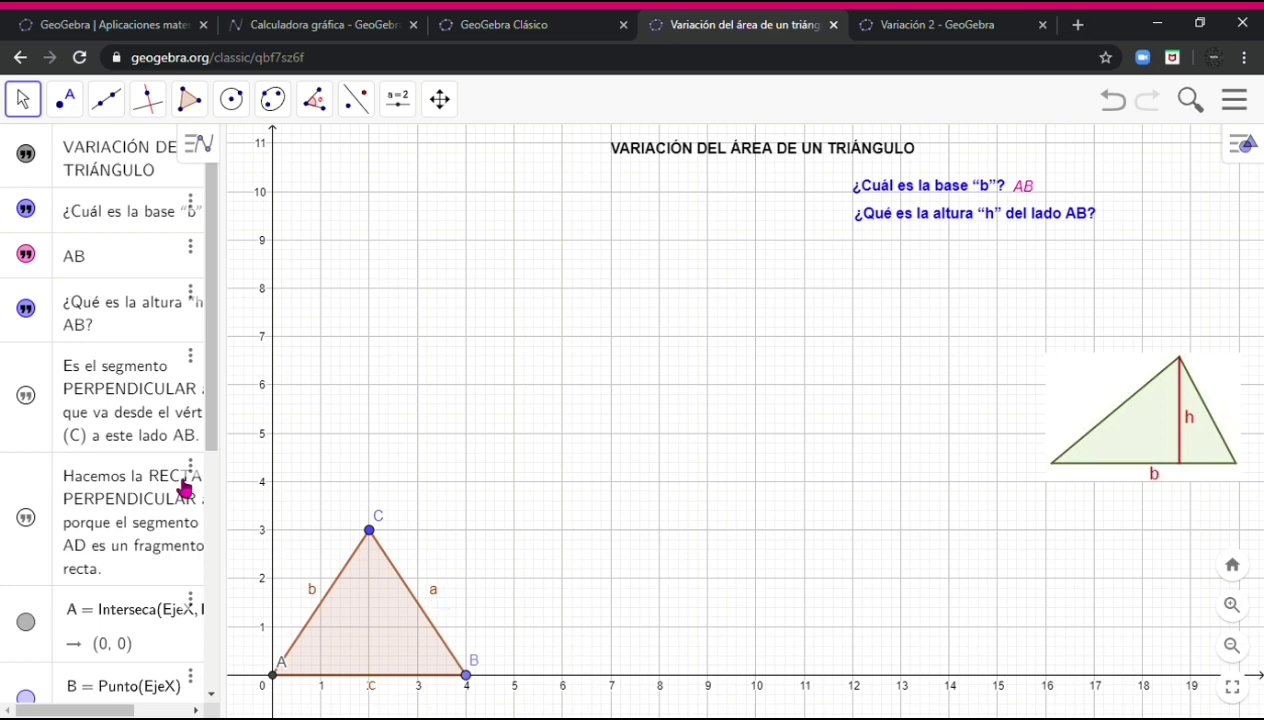
pyautogui.click(27, 398)
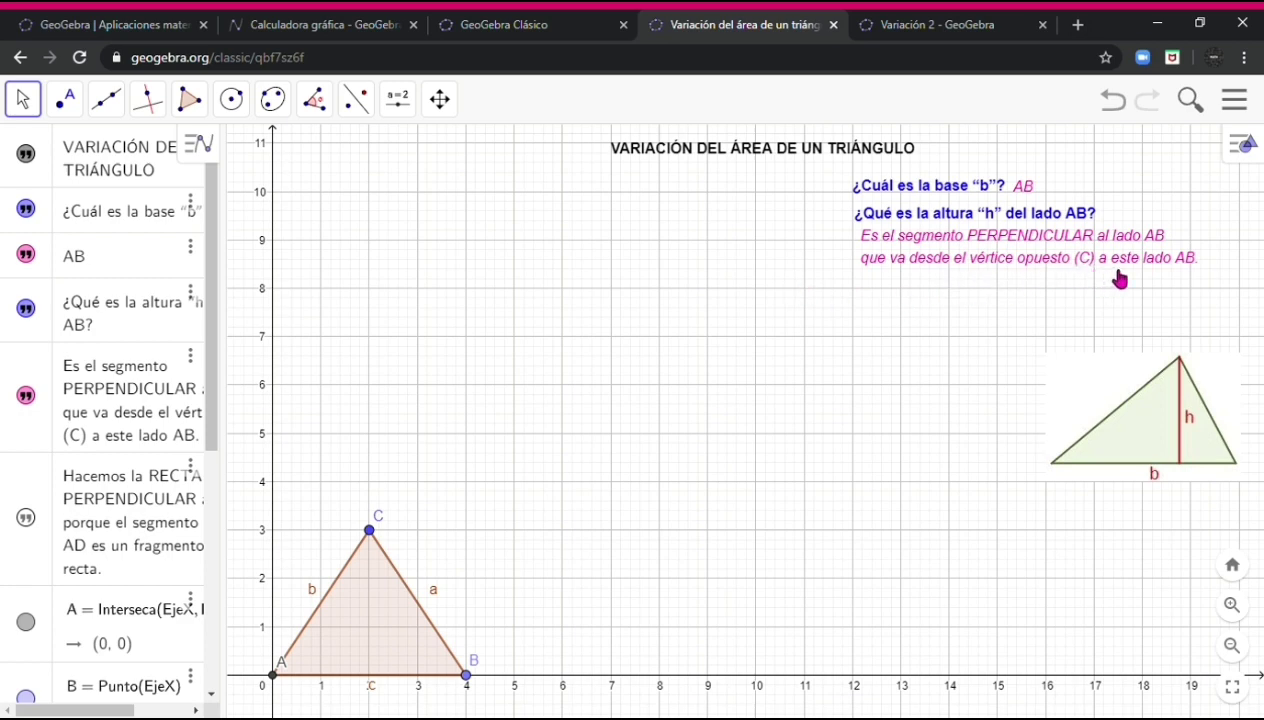
pyautogui.moveTo(1152, 398); pyautogui.dragTo(1118, 323)
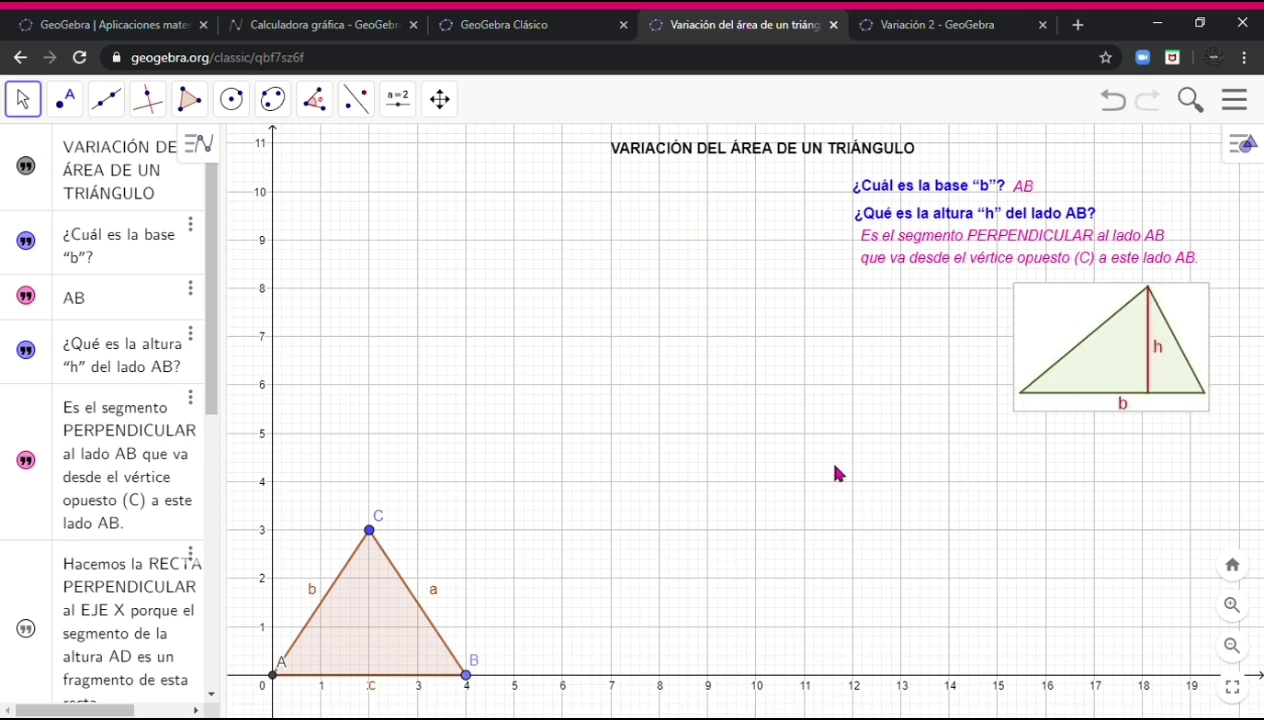
pyautogui.moveTo(1115, 342); pyautogui.dragTo(1127, 447)
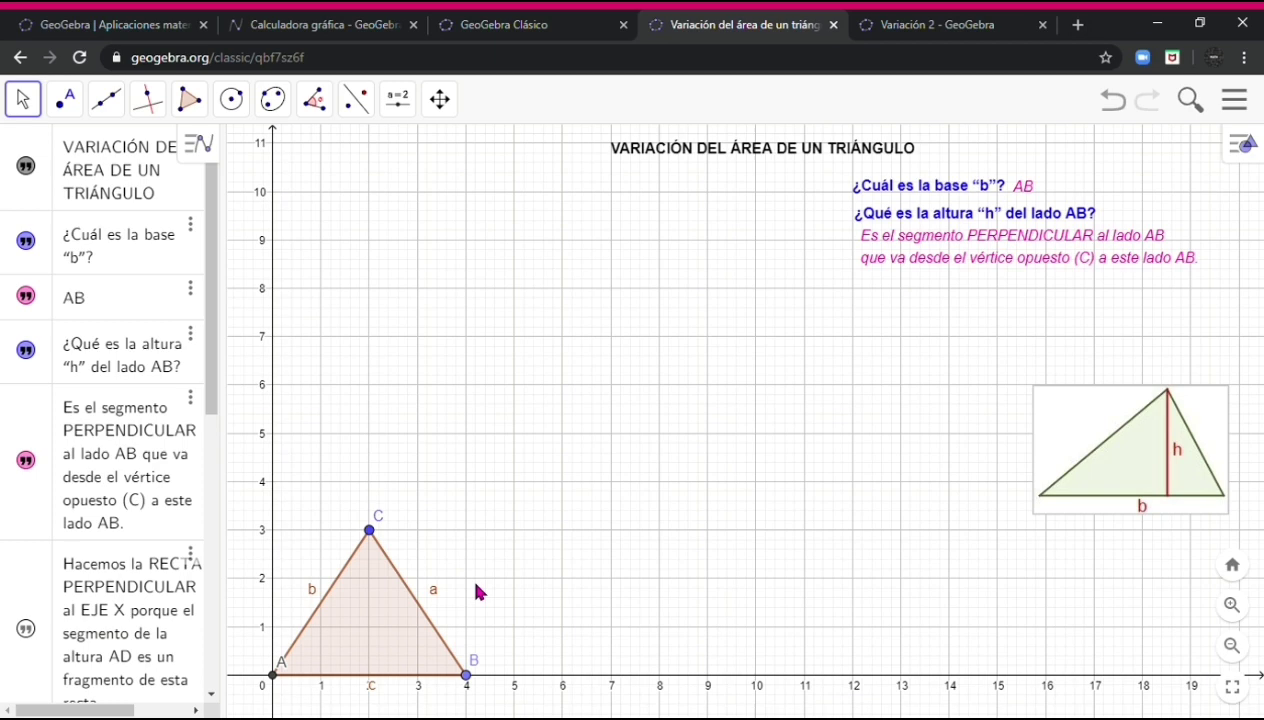
# - Draw a line perpendicular to the x-axis through vertex C with the Perpendicular tool
pyautogui.moveTo(482, 587)
pyautogui.mouseDown()
pyautogui.moveTo(485, 559)
pyautogui.moveTo(494, 590)
pyautogui.mouseUp()
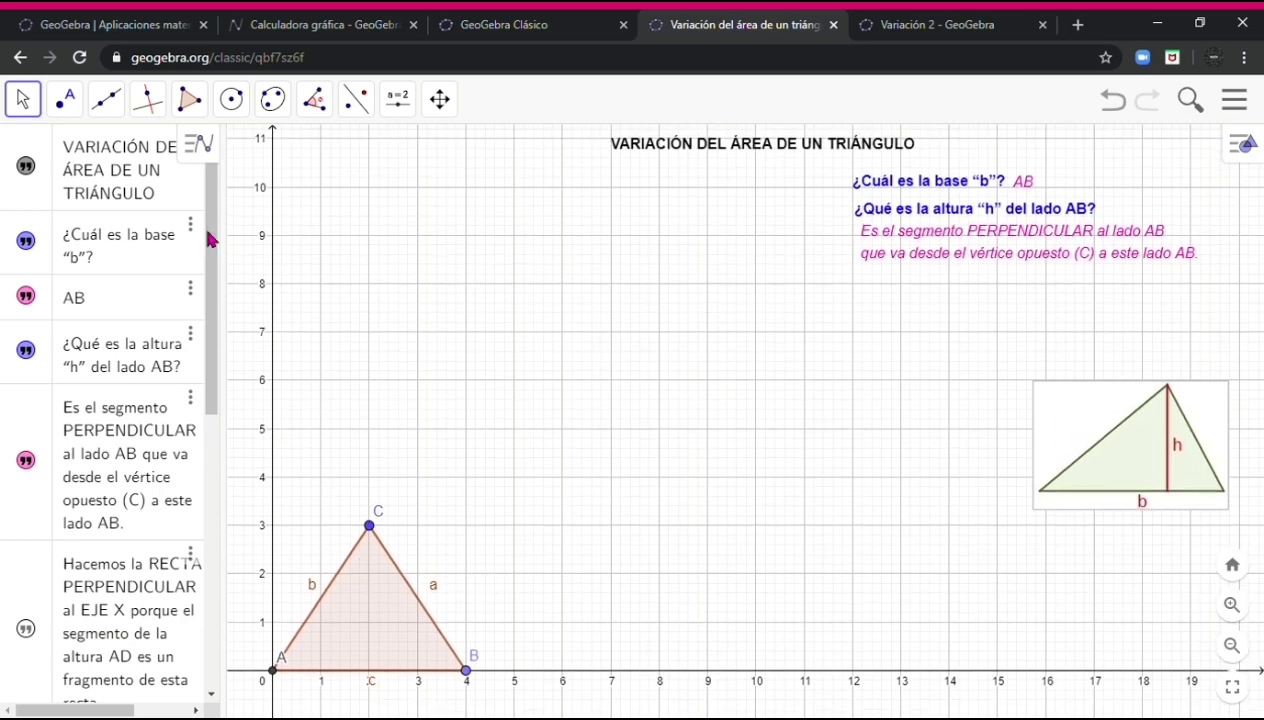
pyautogui.click(155, 114)
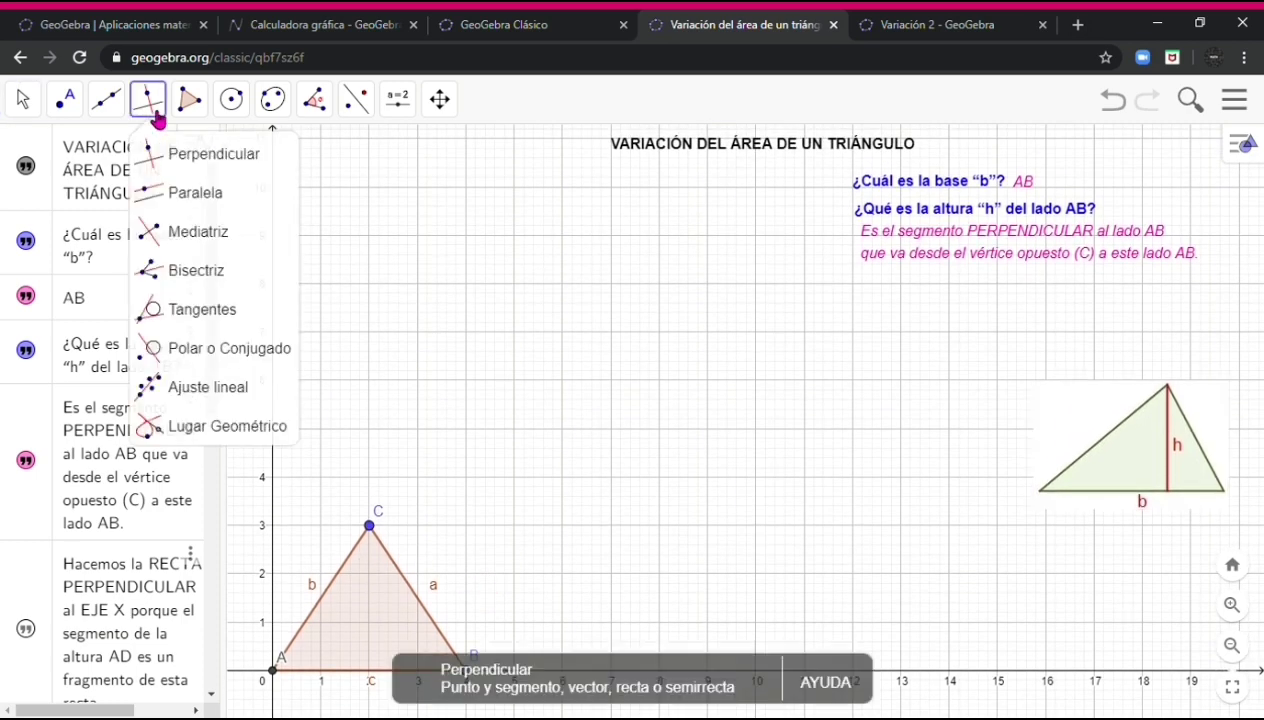
pyautogui.click(192, 170)
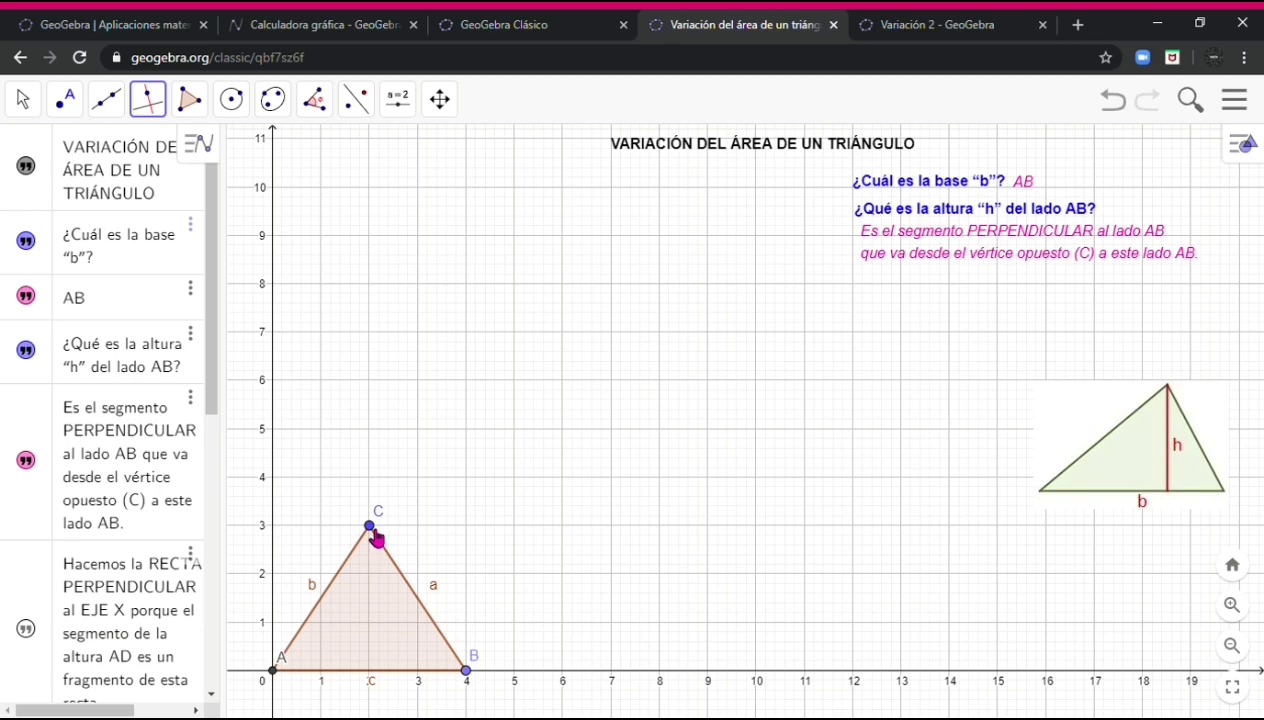
pyautogui.click(534, 676)
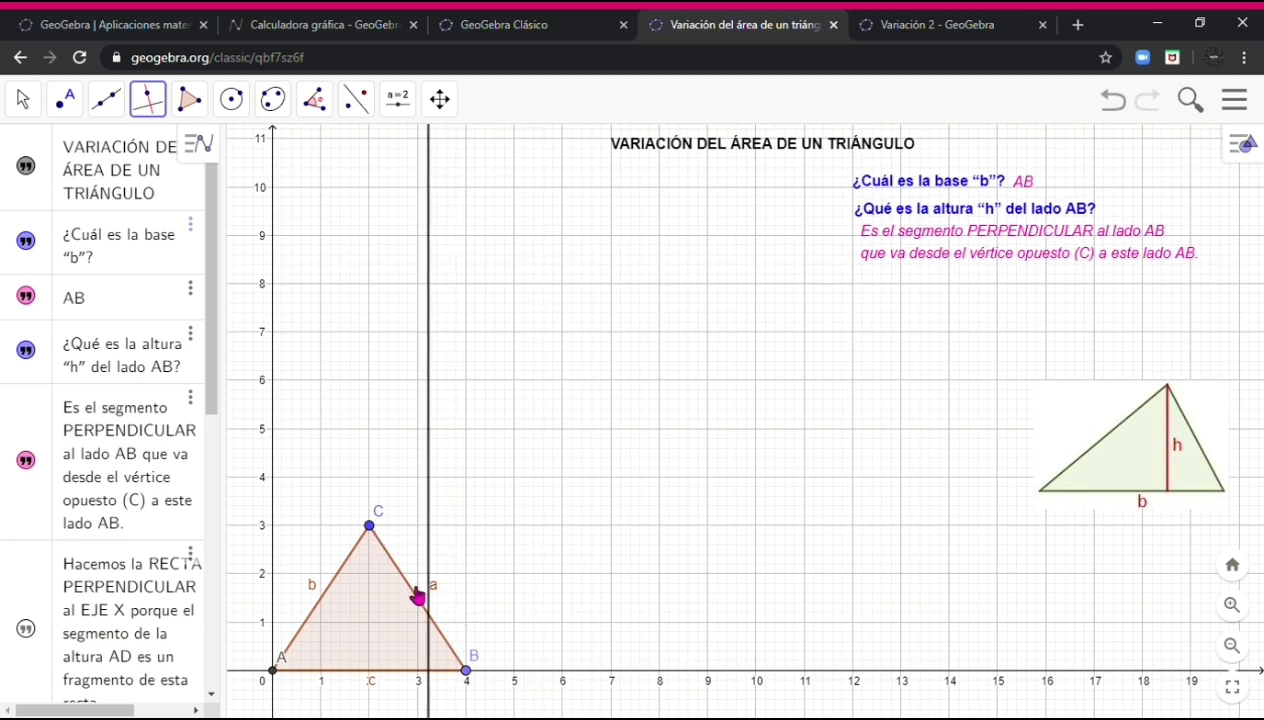
pyautogui.click(372, 528)
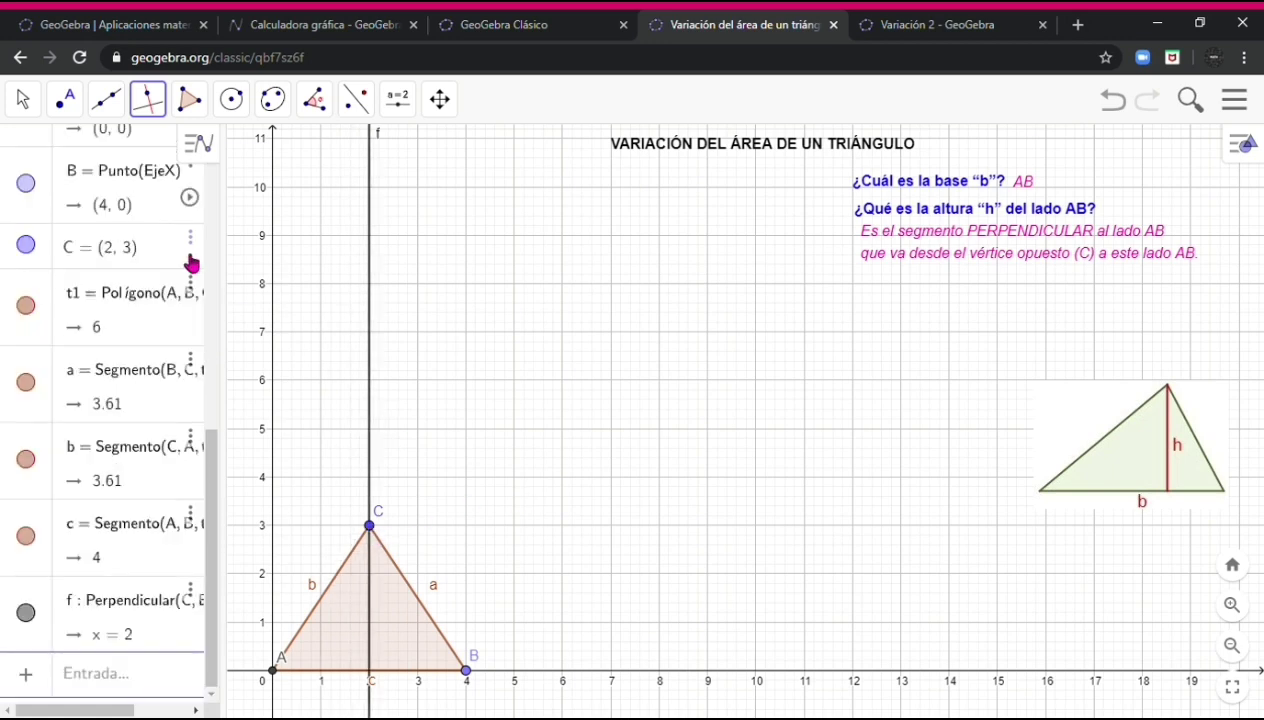
# - Move vertex C of the triangle down to (2, 2) with the Mueve tool
pyautogui.click(24, 104)
pyautogui.click(24, 104)
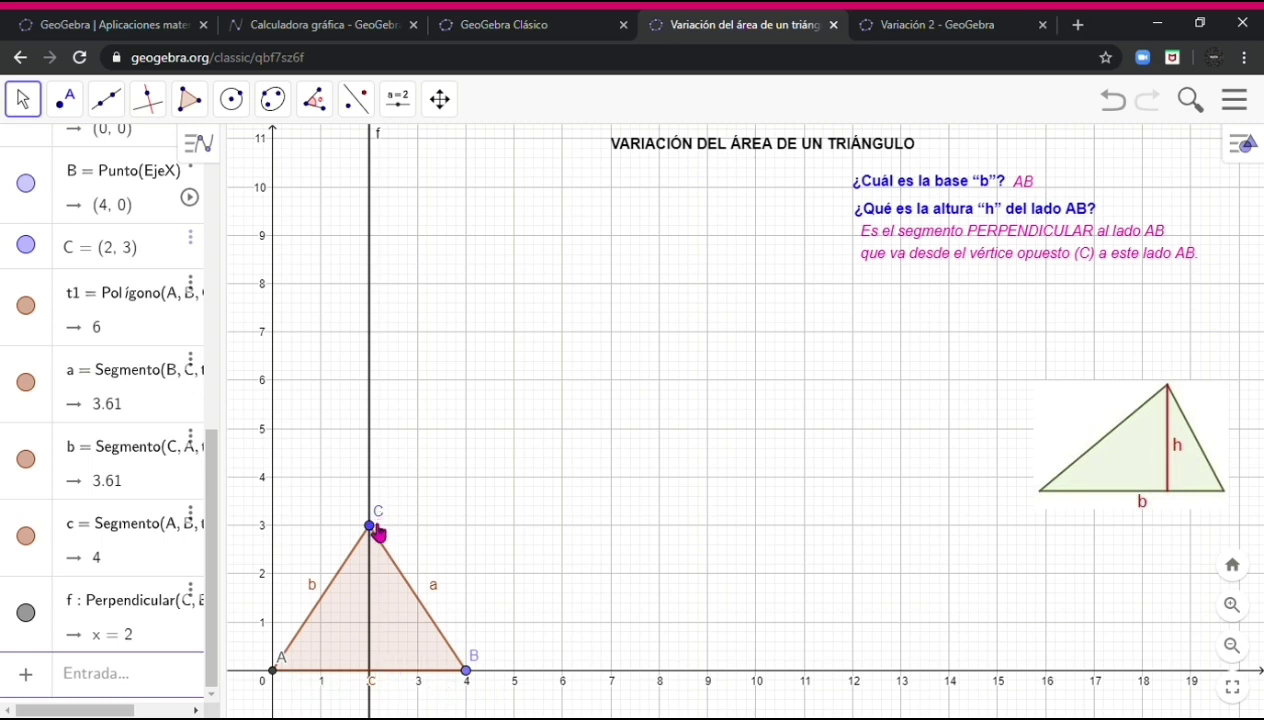
pyautogui.moveTo(376, 540); pyautogui.dragTo(379, 585)
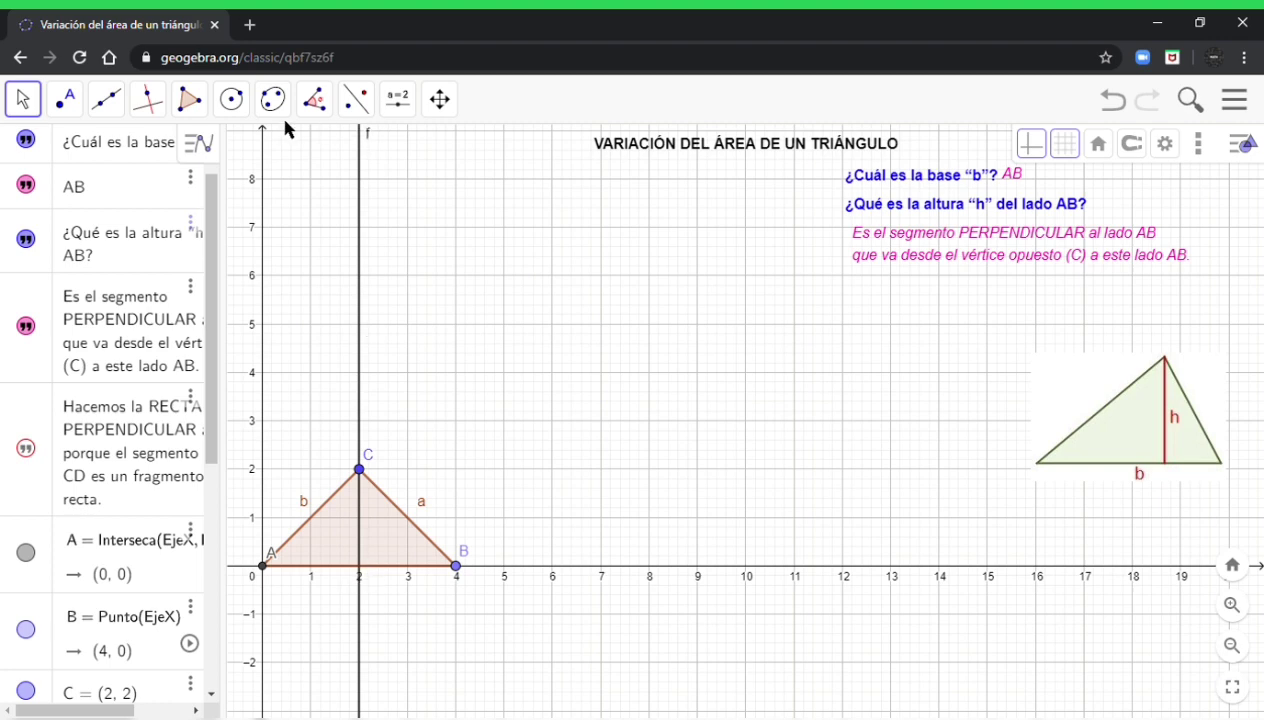
# - Mark the foot of the altitude, point D, with the Intersección tool where perpendicular line f meets the x-axis
pyautogui.click(65, 99)
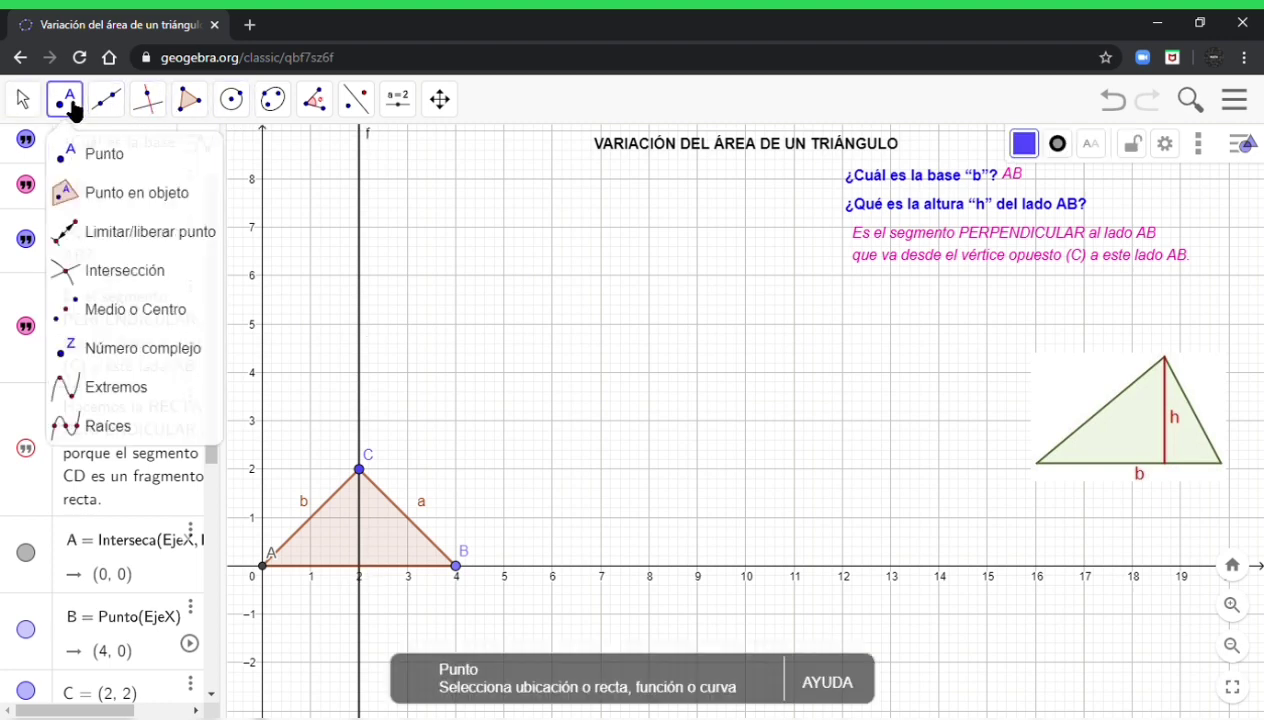
pyautogui.click(139, 270)
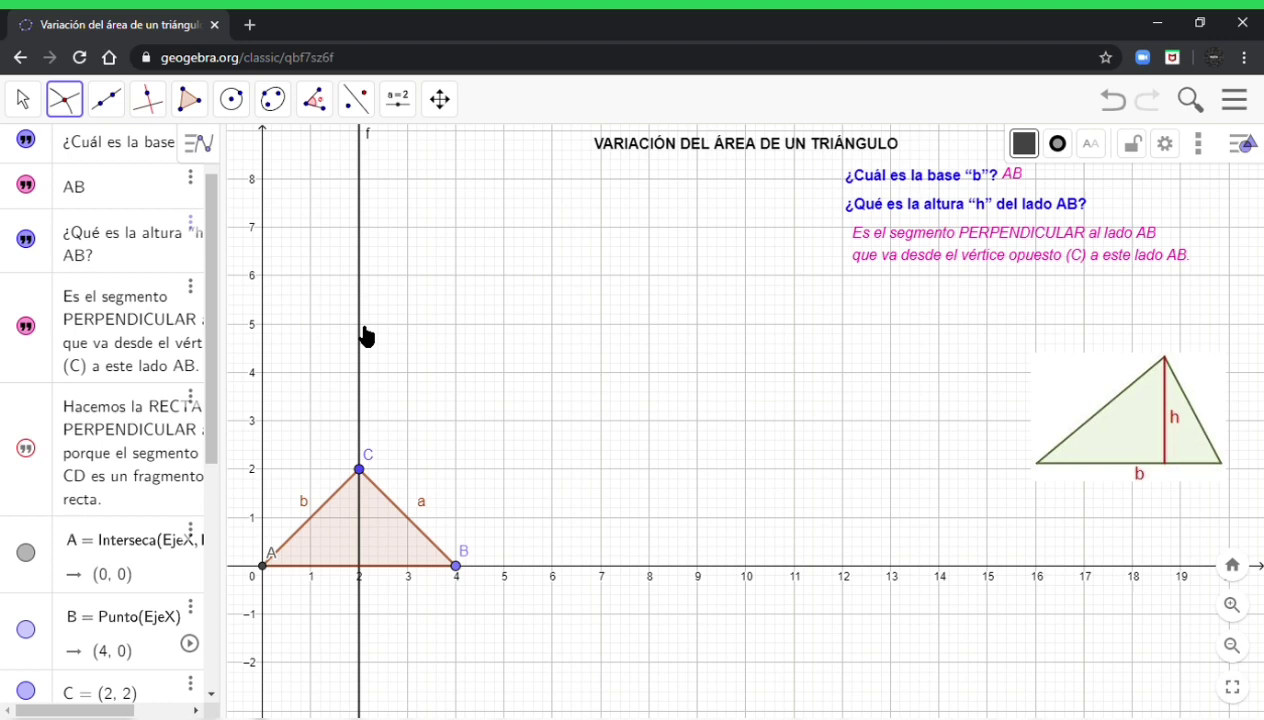
pyautogui.click(534, 570)
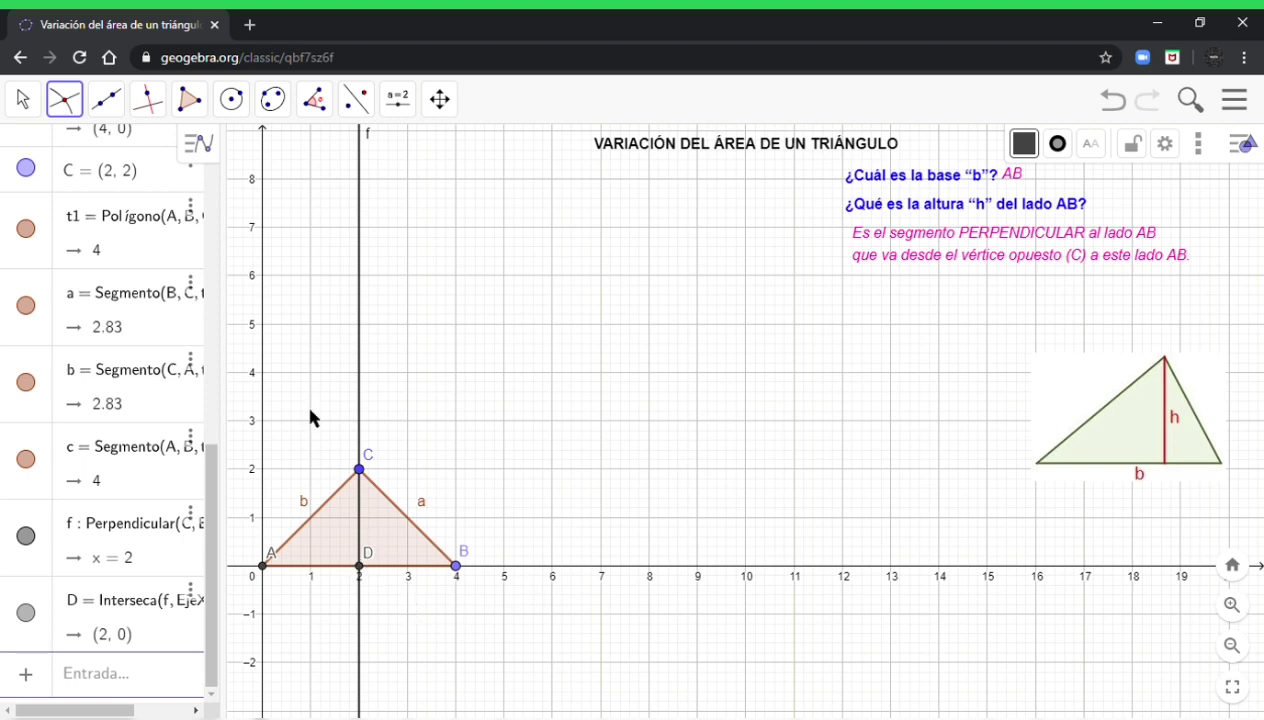
# - Show the explanatory text "Hacemos la RECTA PERPENDICULAR al EJE X..." in the graphics view
pyautogui.click(30, 103)
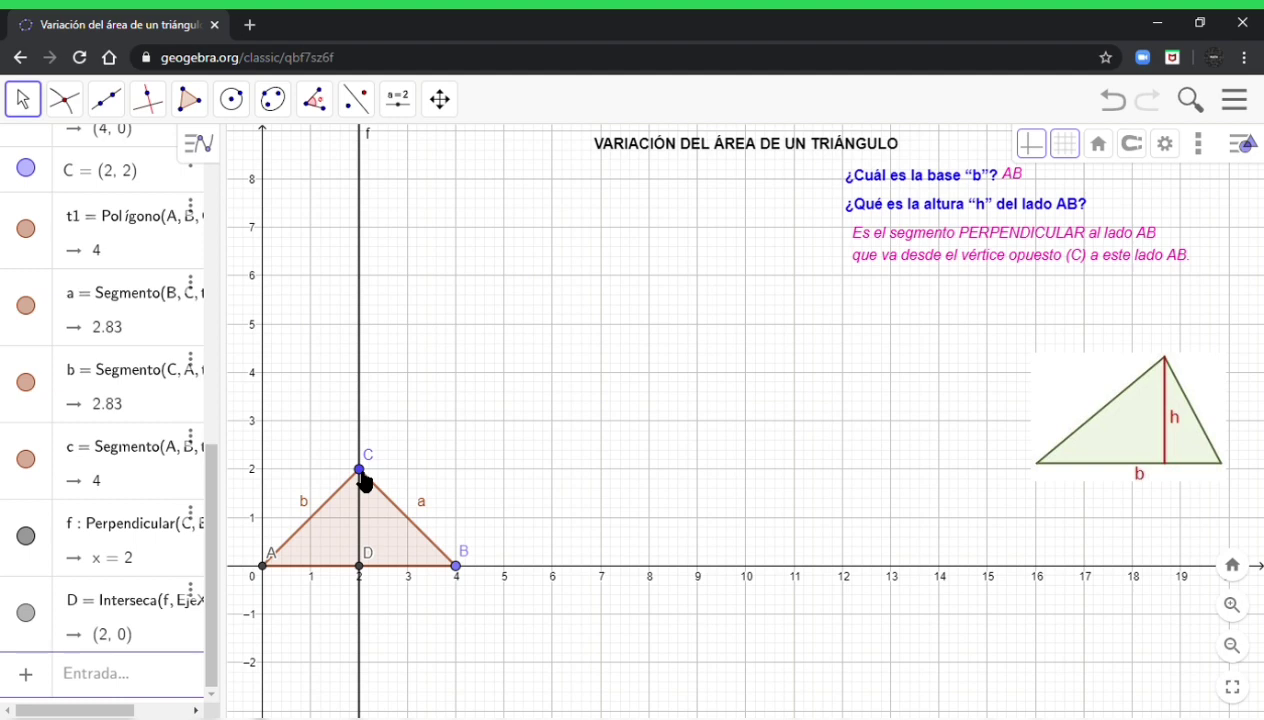
pyautogui.moveTo(212, 451); pyautogui.dragTo(213, 290)
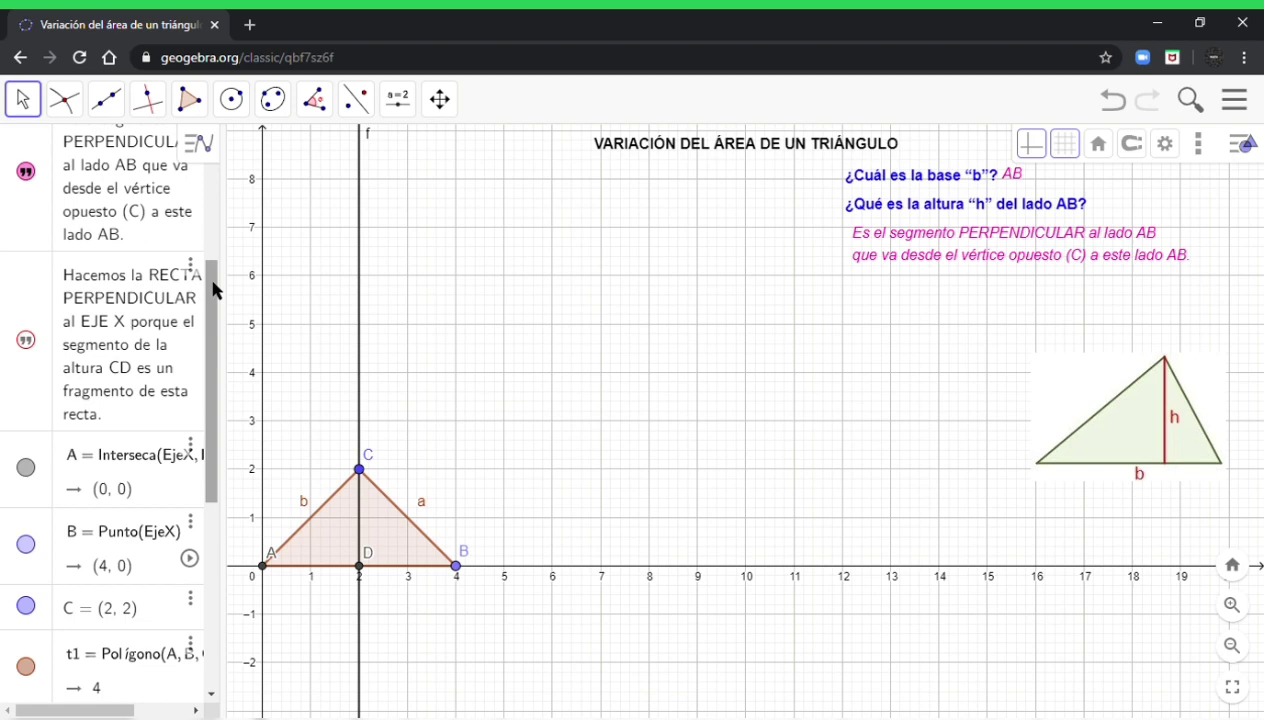
pyautogui.click(26, 341)
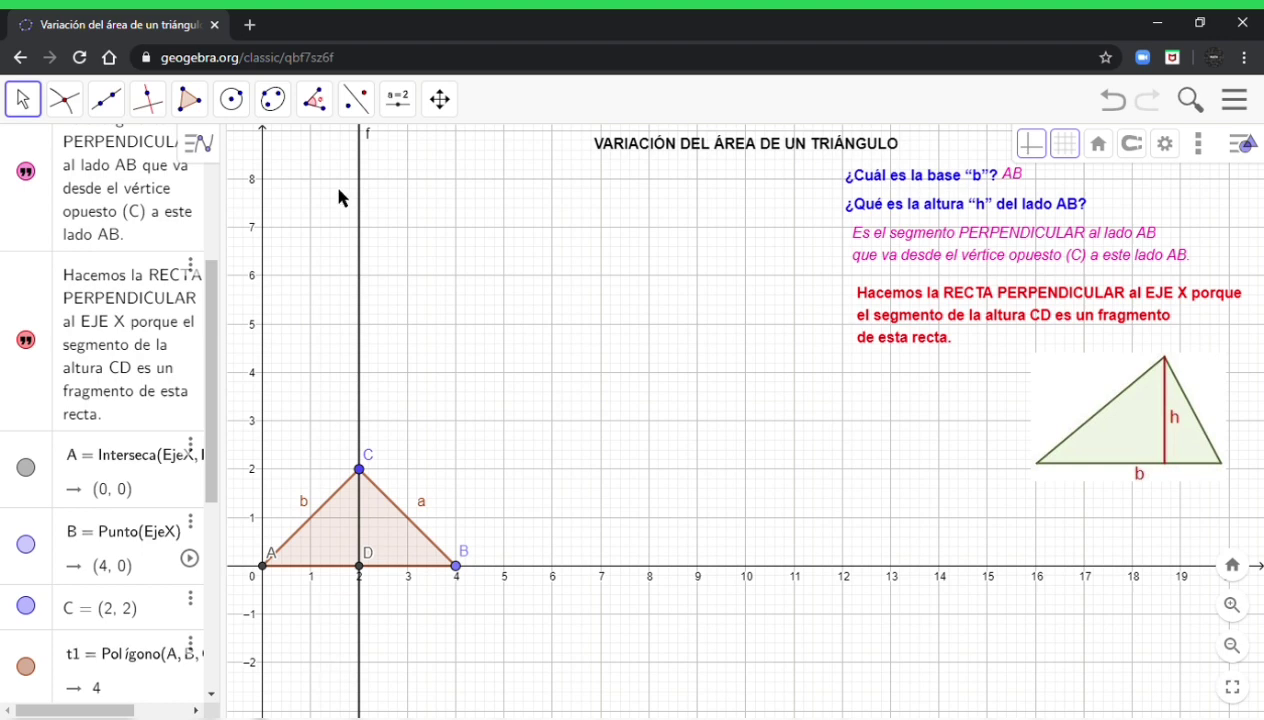
# - Draw the altitude from C to D with the Segmento tool and hide perpendicular line f
pyautogui.click(116, 101)
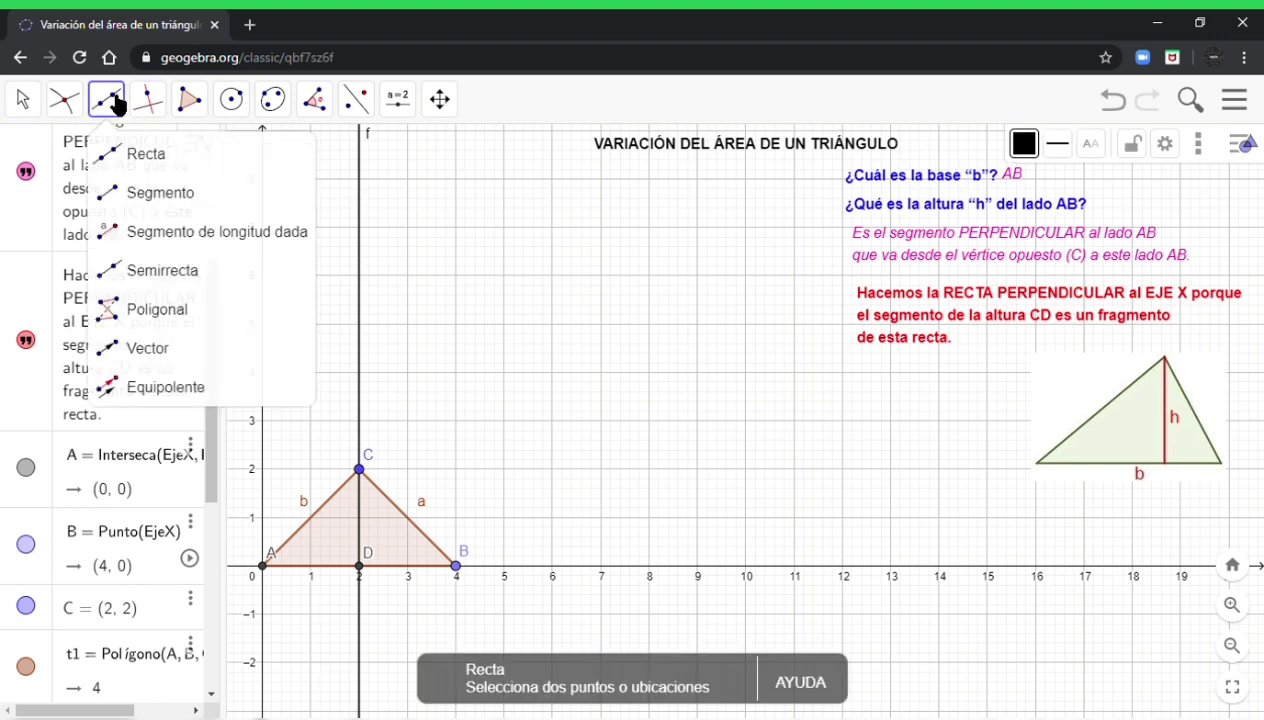
pyautogui.click(150, 193)
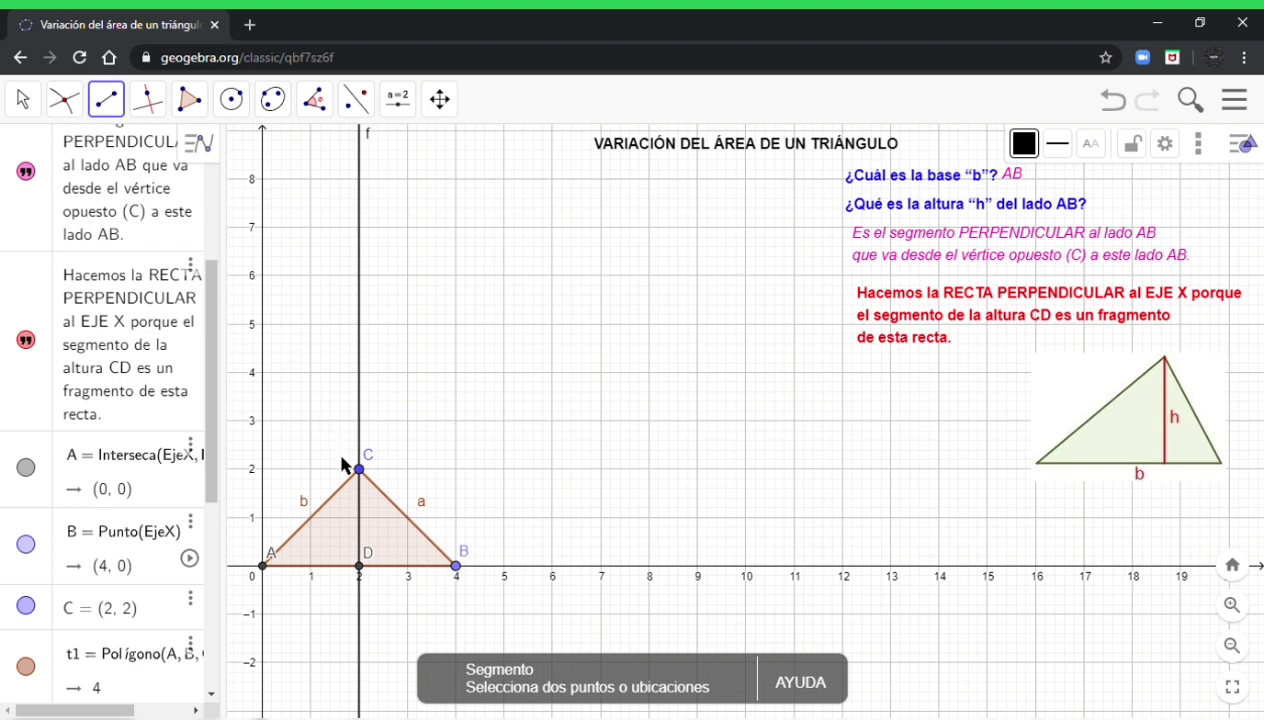
pyautogui.click(364, 476)
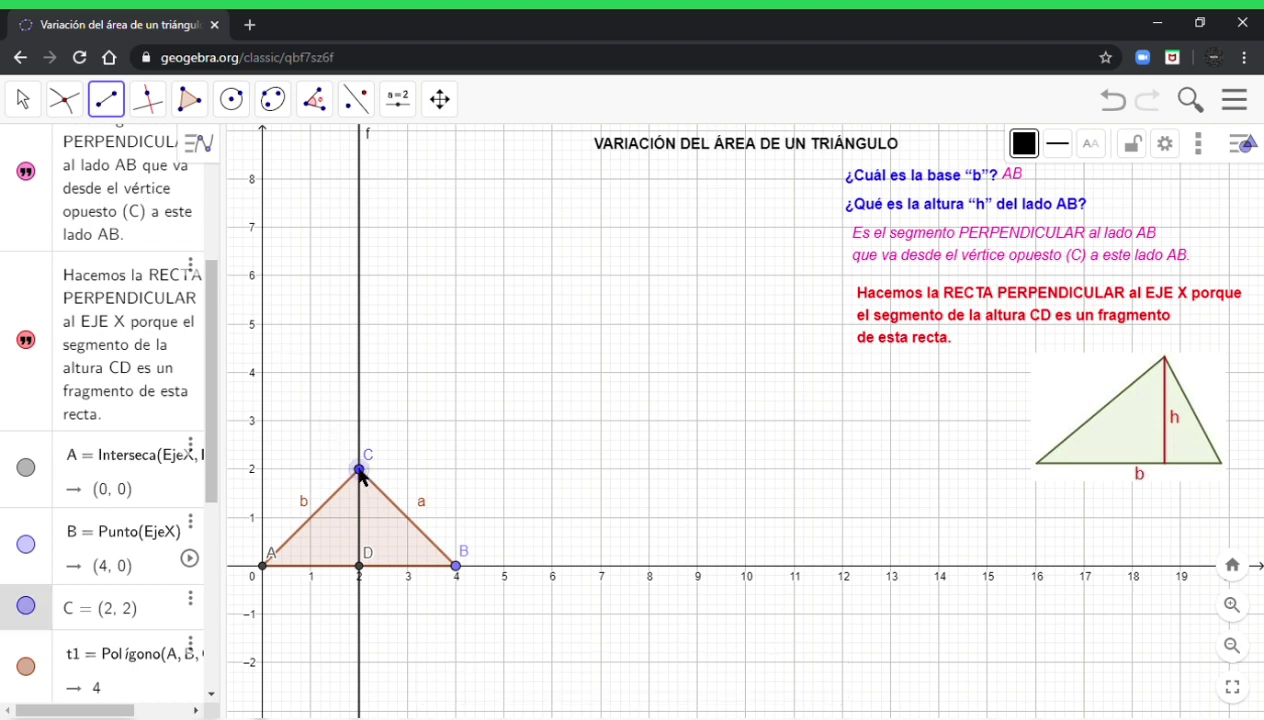
pyautogui.click(360, 567)
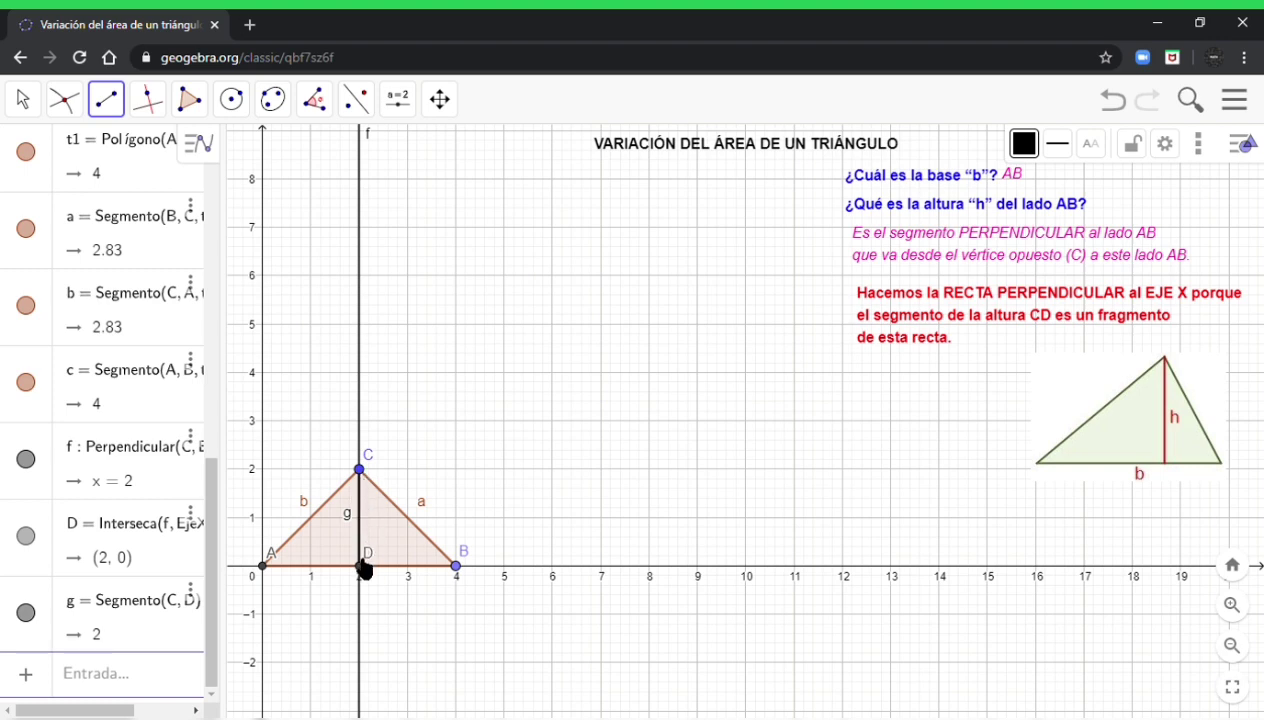
pyautogui.rightClick(360, 280)
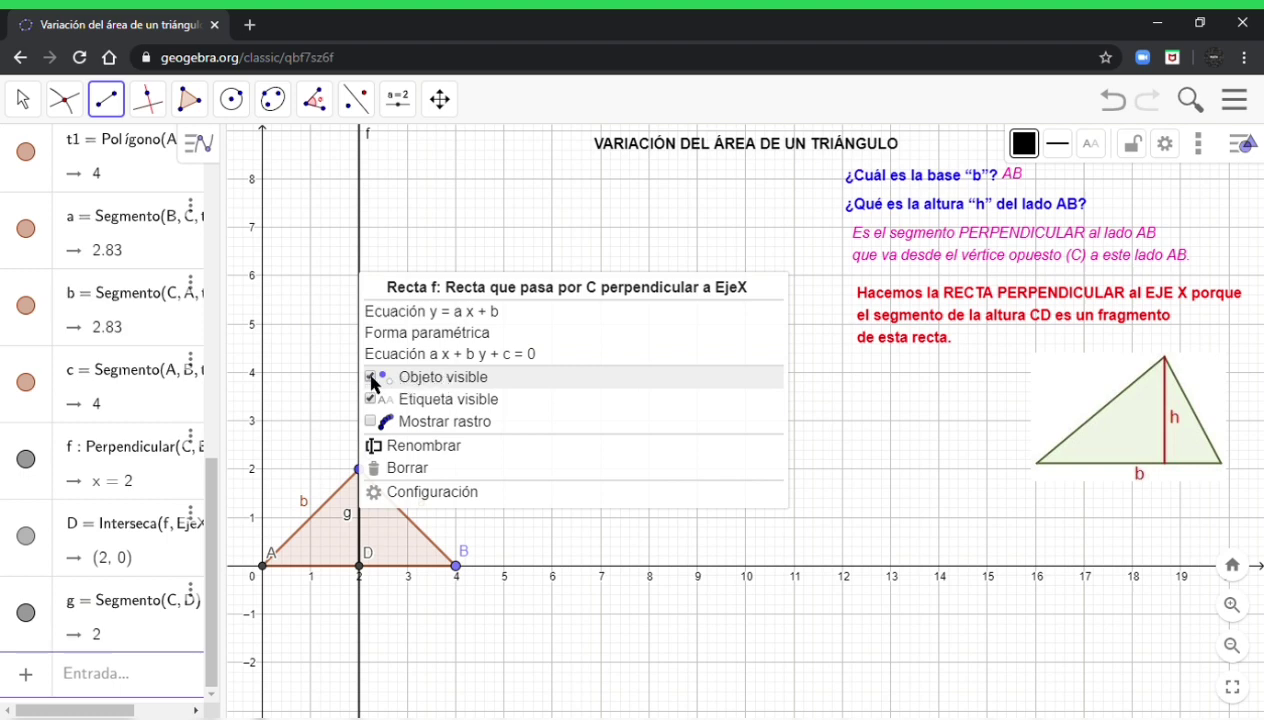
pyautogui.click(371, 378)
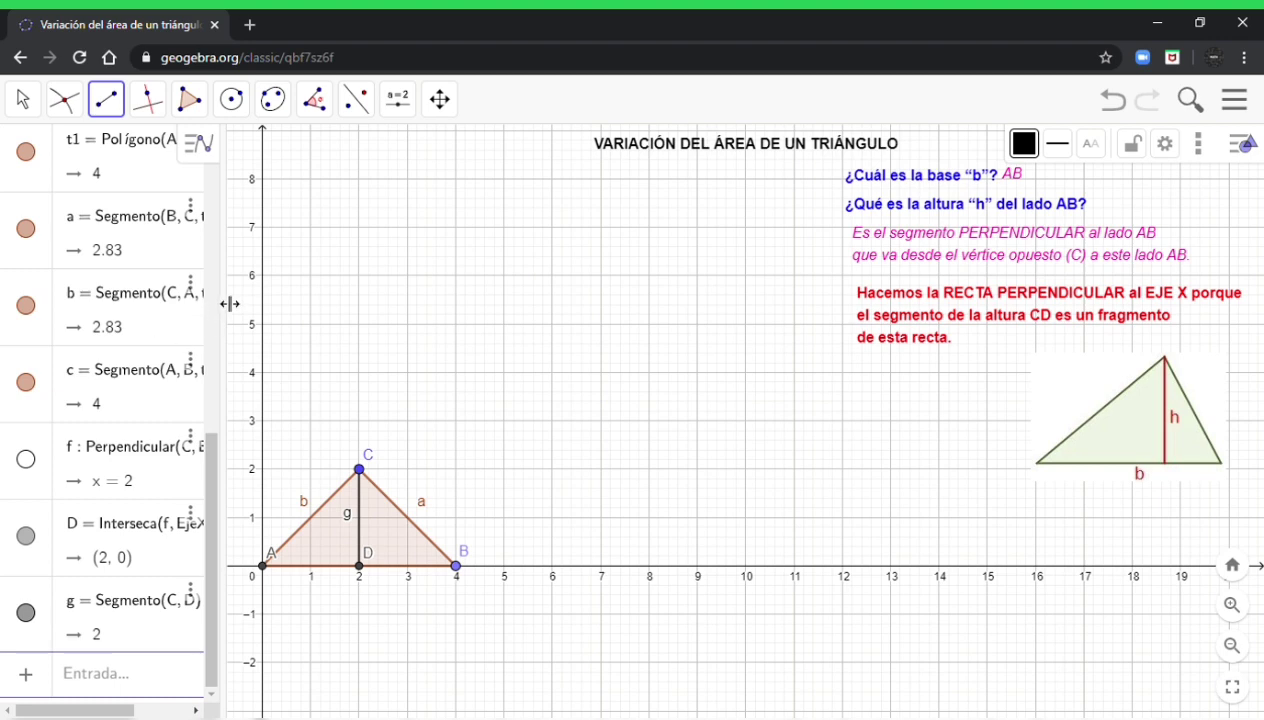
# - Hide the labels of triangle sides a and b and of altitude segment g
pyautogui.moveTo(223, 303); pyautogui.dragTo(303, 305)
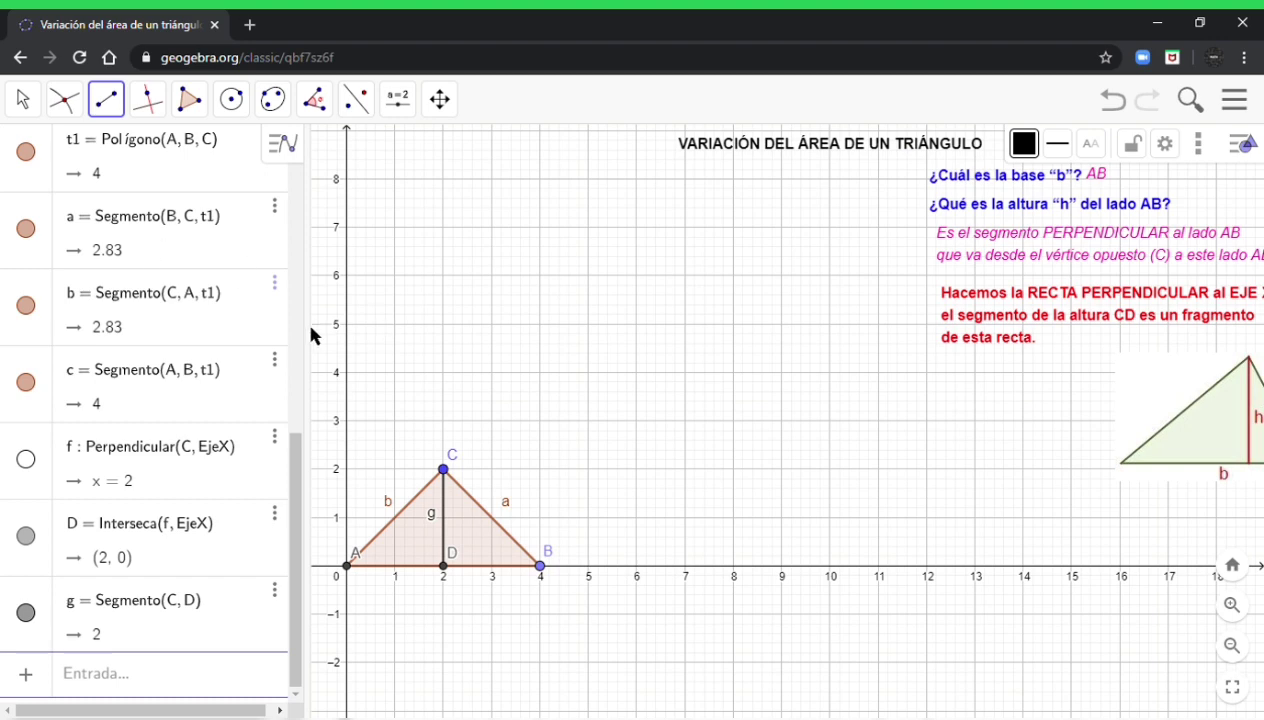
pyautogui.moveTo(311, 333); pyautogui.dragTo(243, 334)
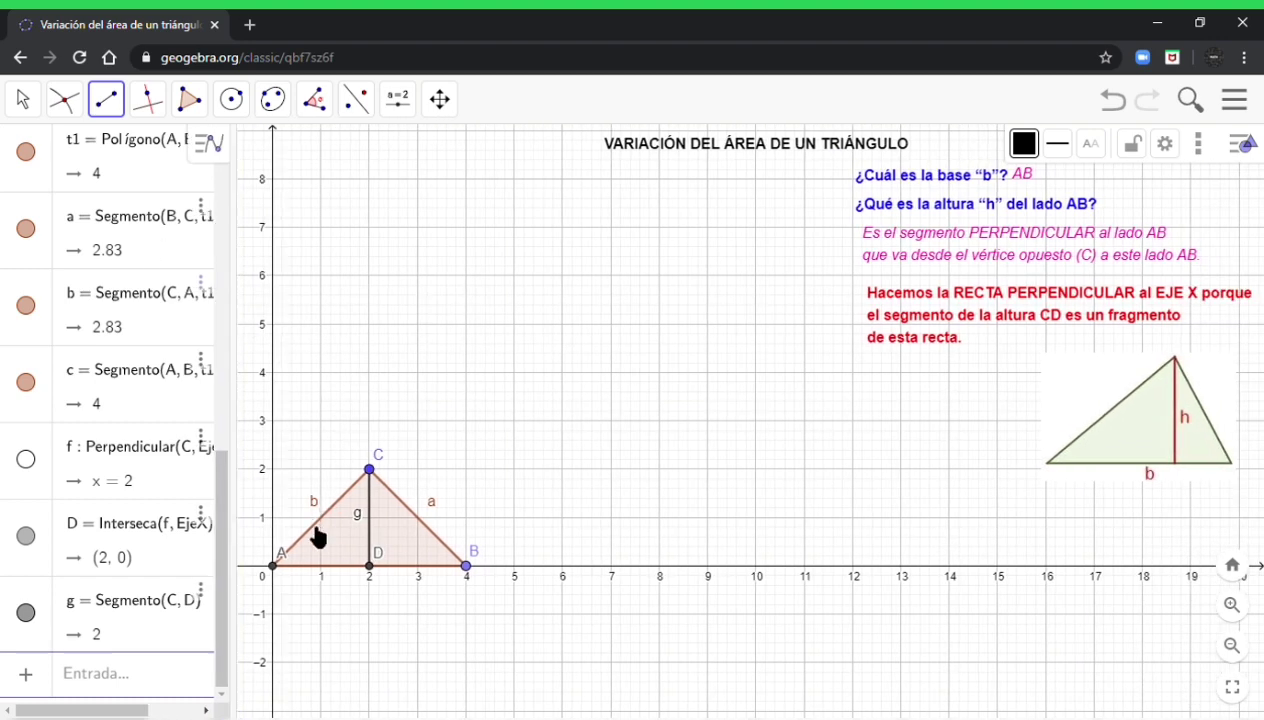
pyautogui.rightClick(435, 509)
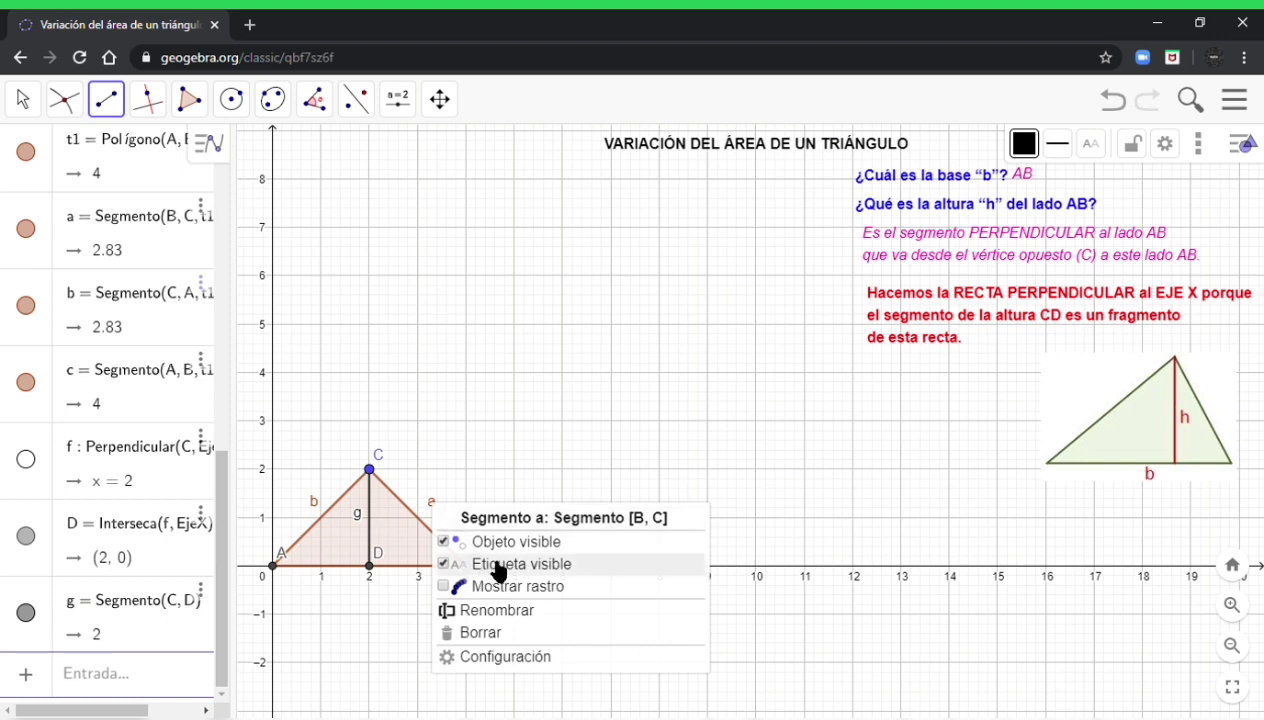
pyautogui.click(446, 566)
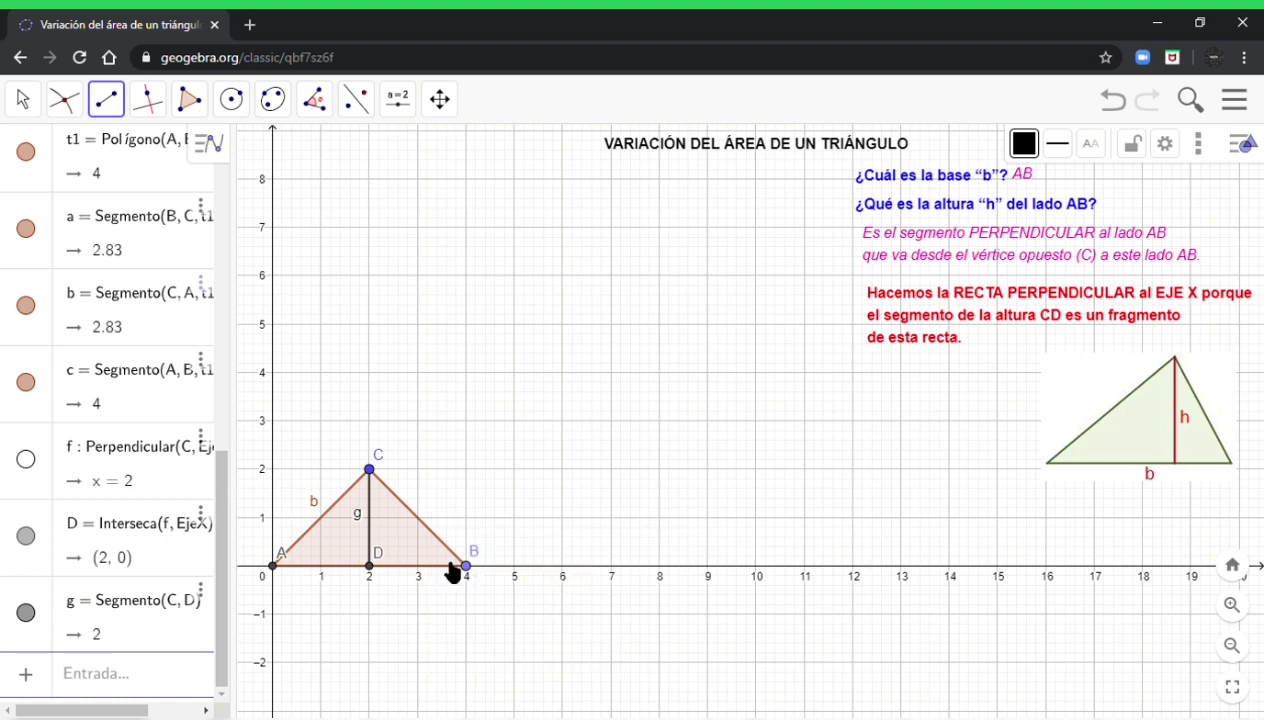
pyautogui.rightClick(319, 508)
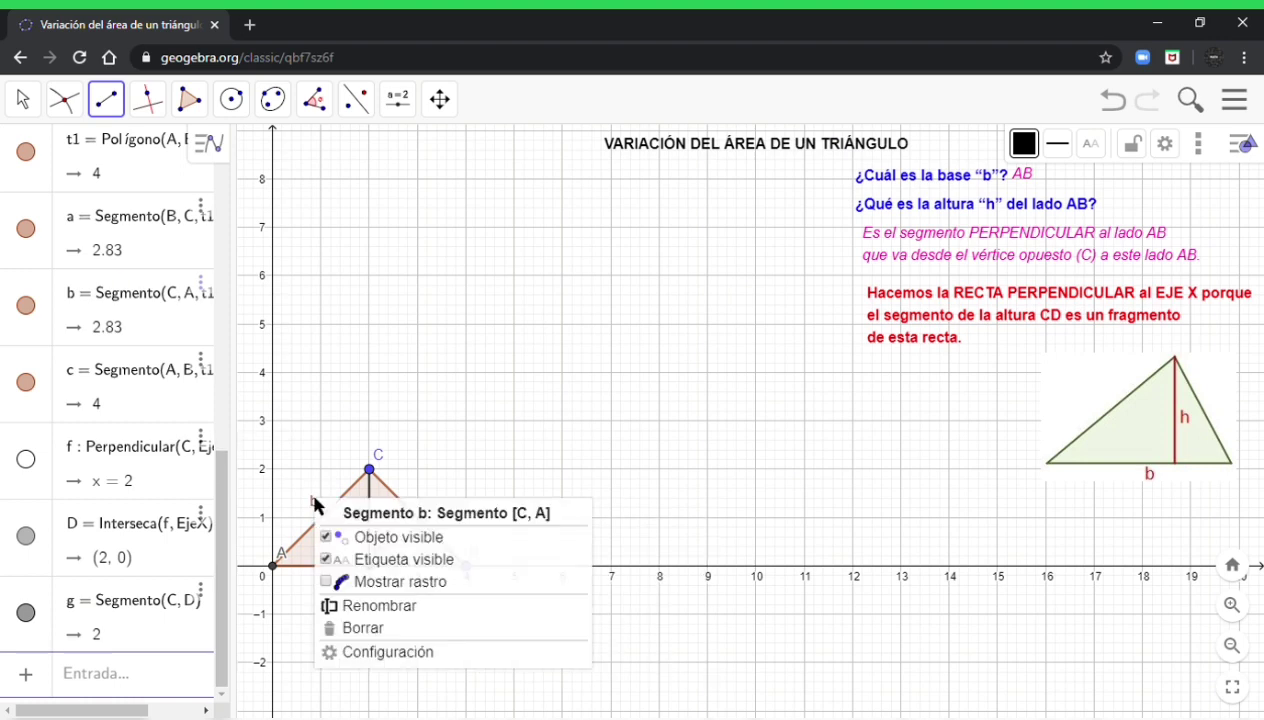
pyautogui.click(330, 559)
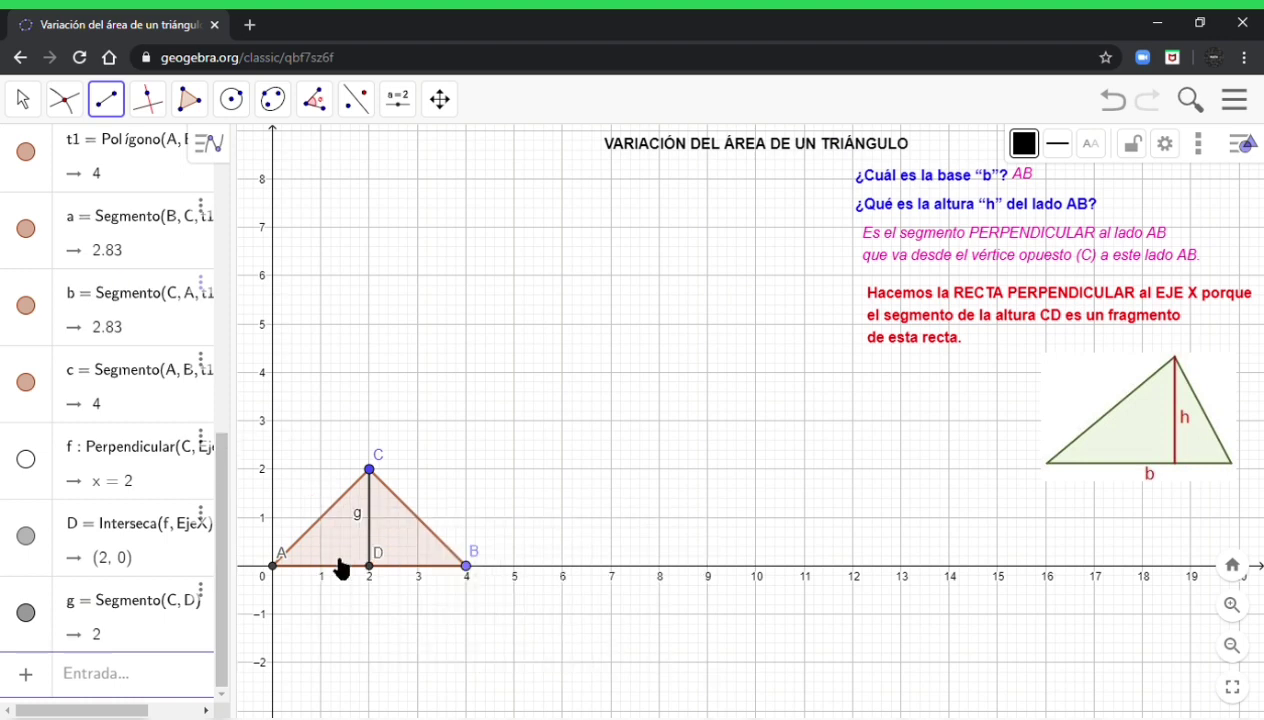
pyautogui.rightClick(364, 524)
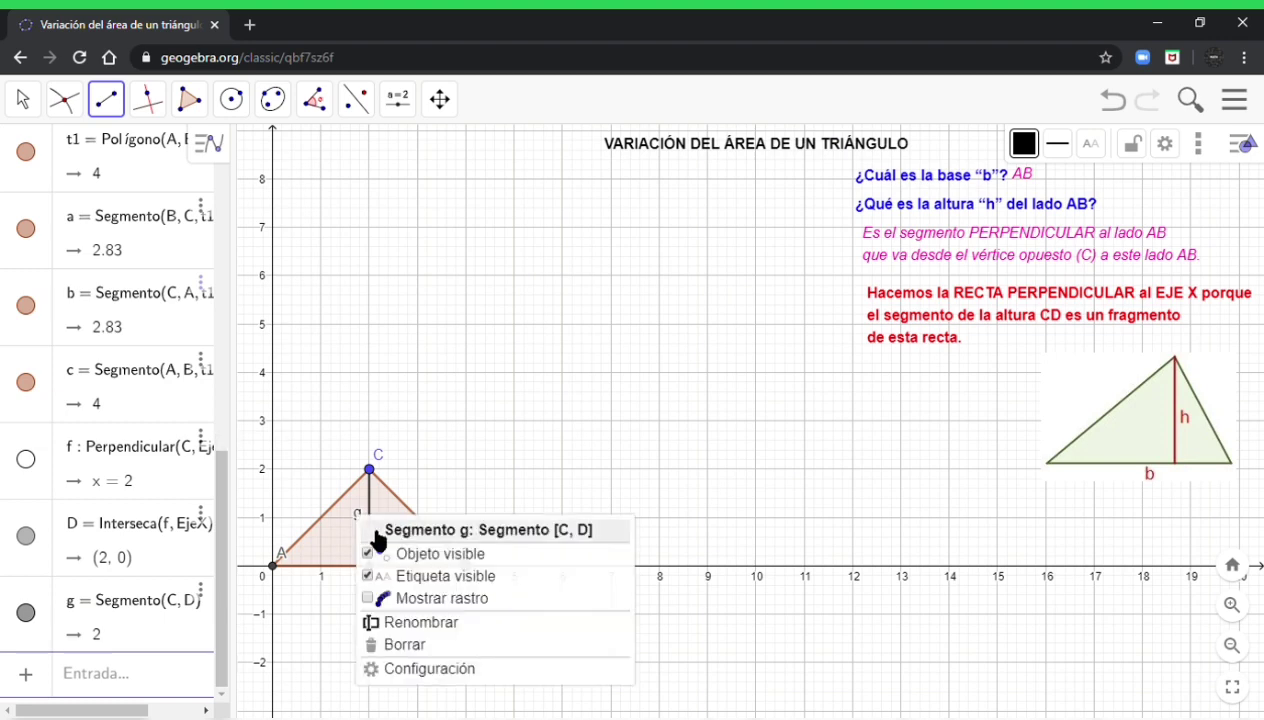
pyautogui.click(387, 579)
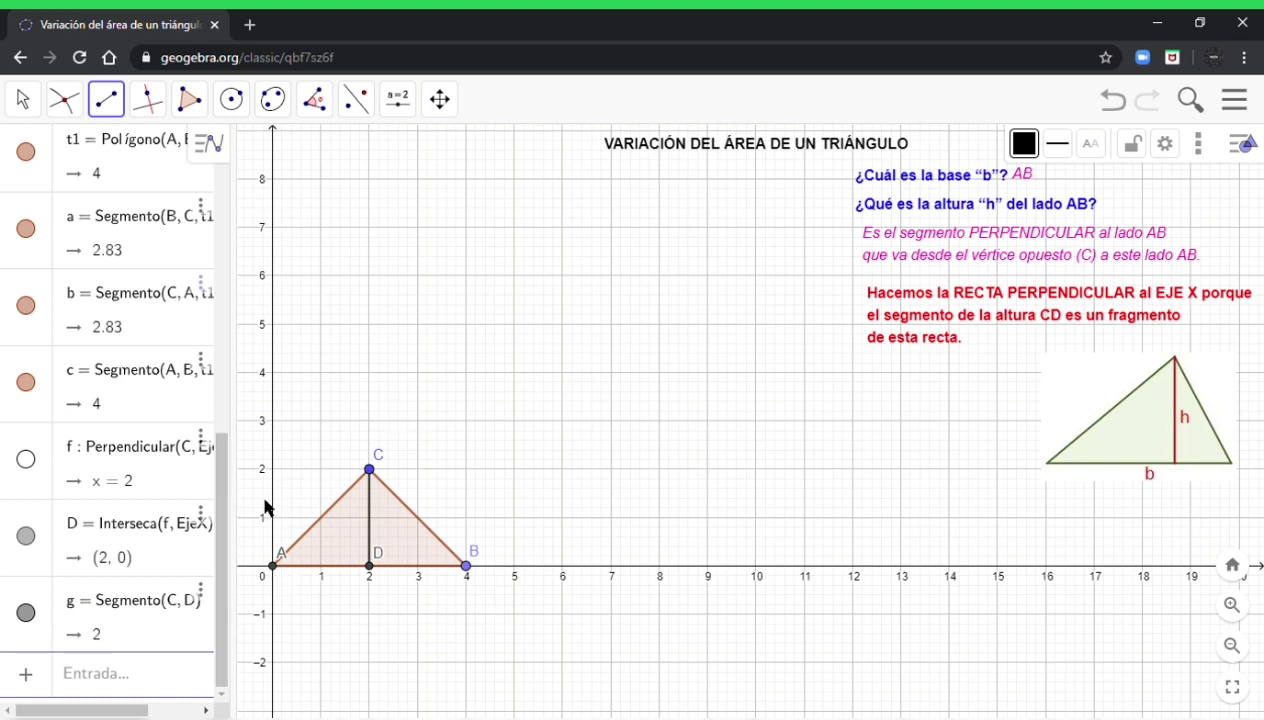
# - Move vertex C to several positions to test how altitude CD follows it, and return it to (2, 2)
pyautogui.click(23, 101)
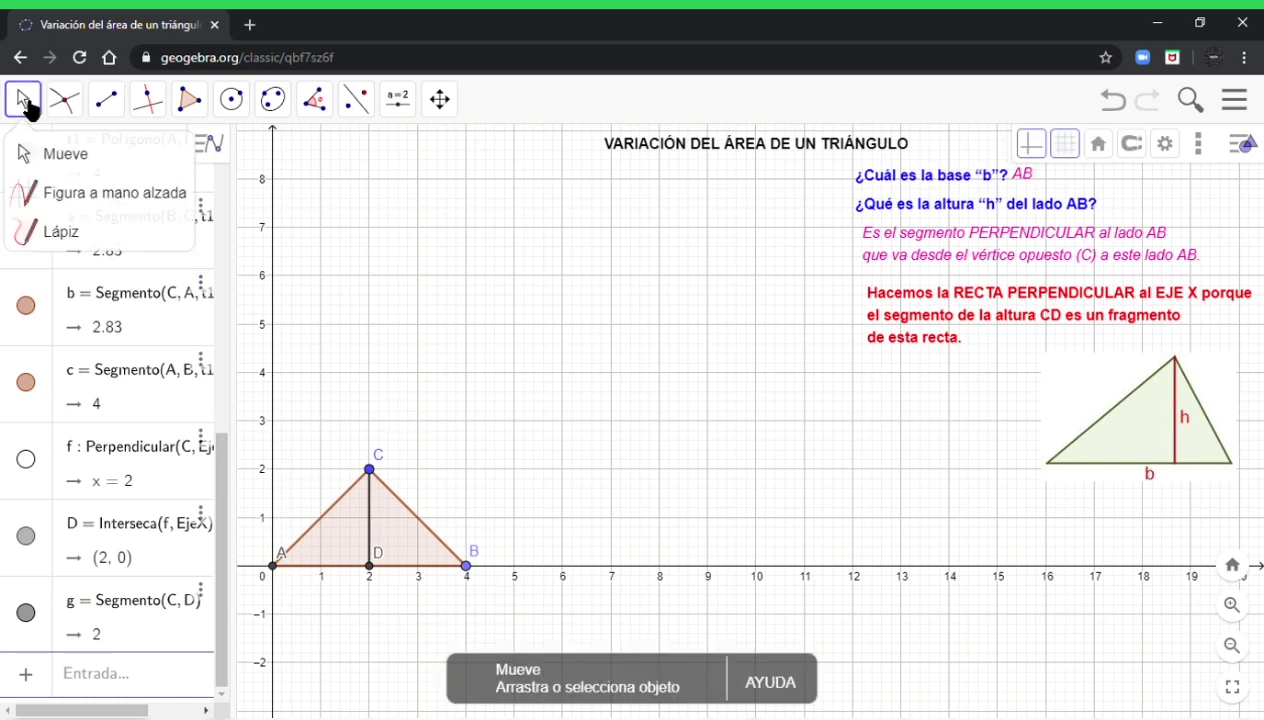
pyautogui.moveTo(375, 483); pyautogui.dragTo(769, 398)
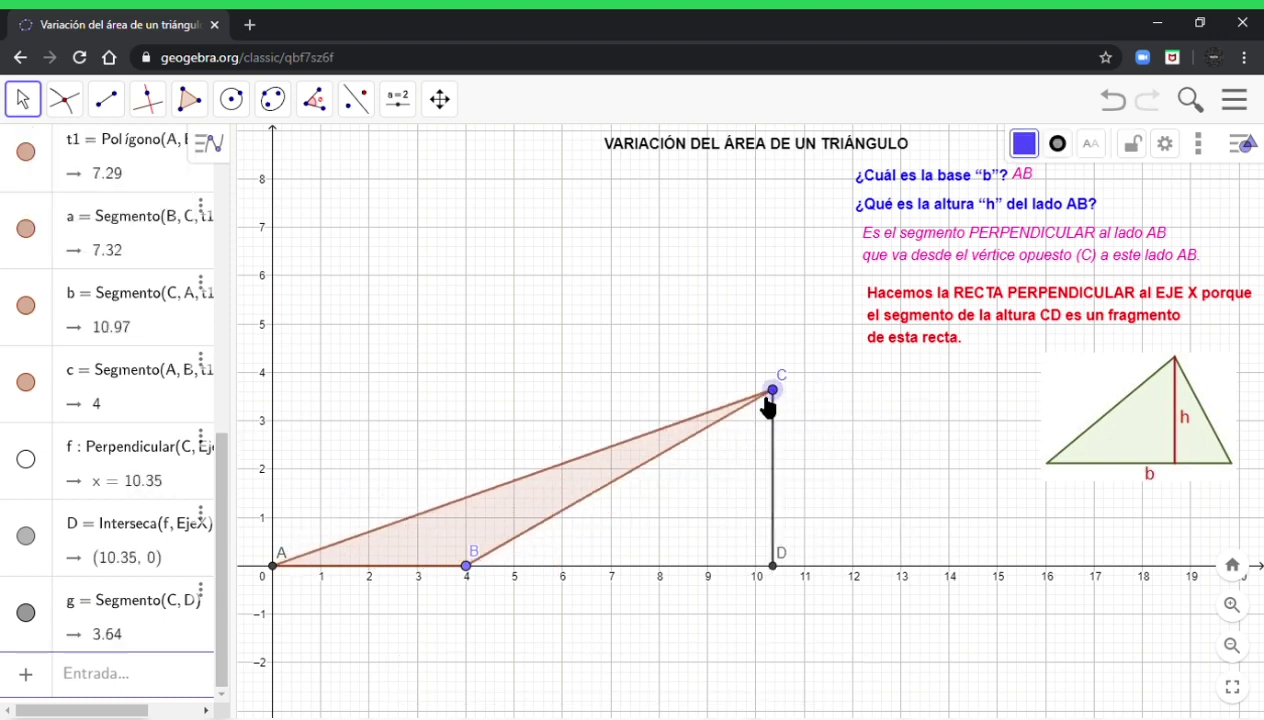
pyautogui.moveTo(778, 397); pyautogui.dragTo(378, 482)
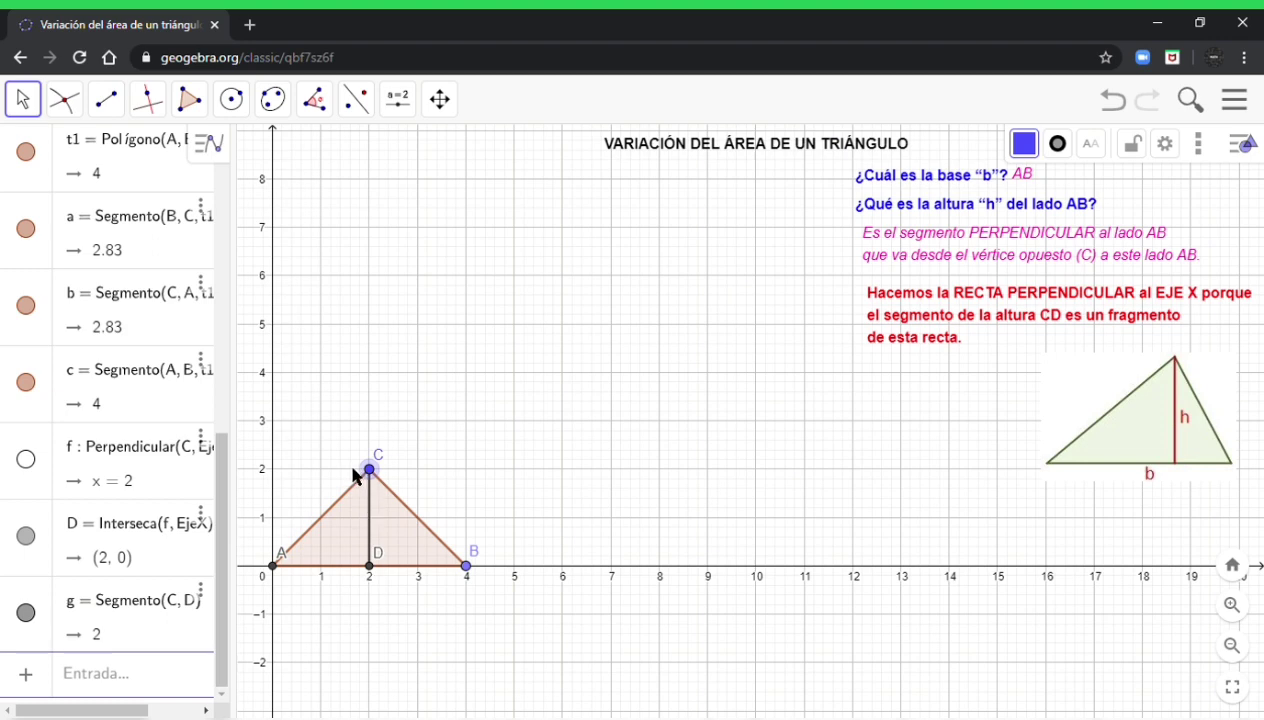
pyautogui.moveTo(372, 475); pyautogui.dragTo(707, 305)
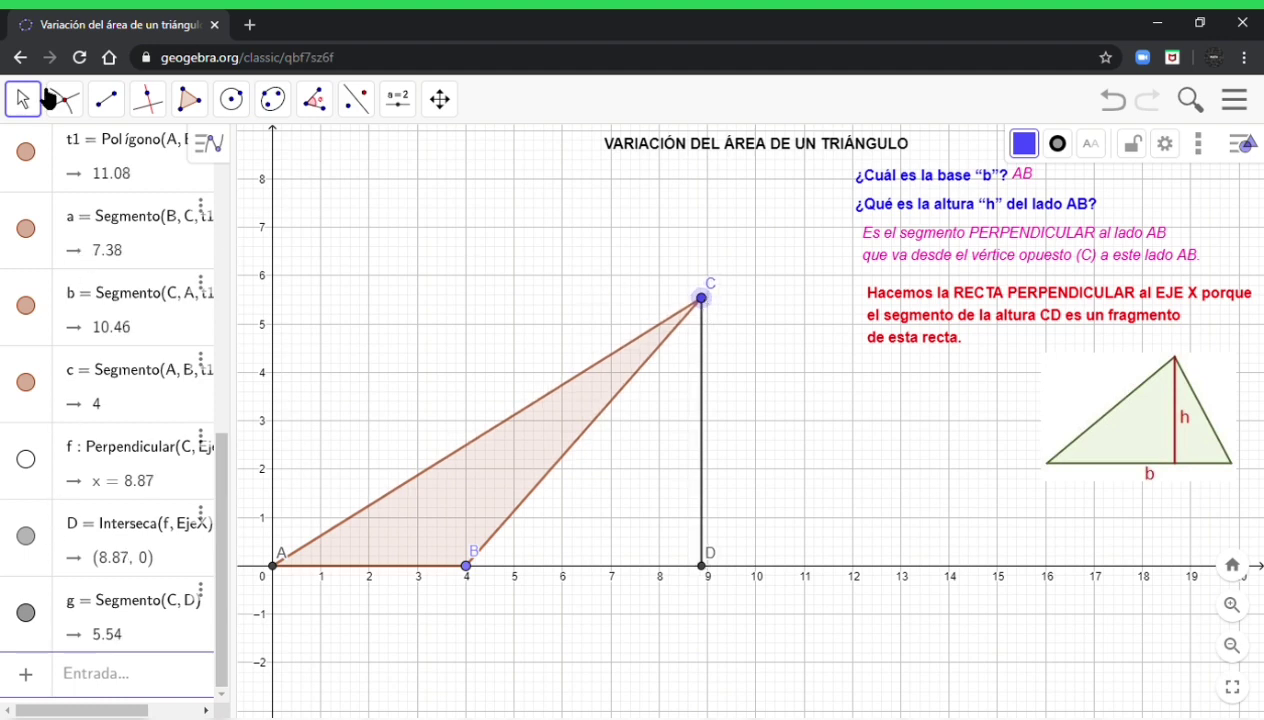
pyautogui.moveTo(703, 307); pyautogui.dragTo(371, 474)
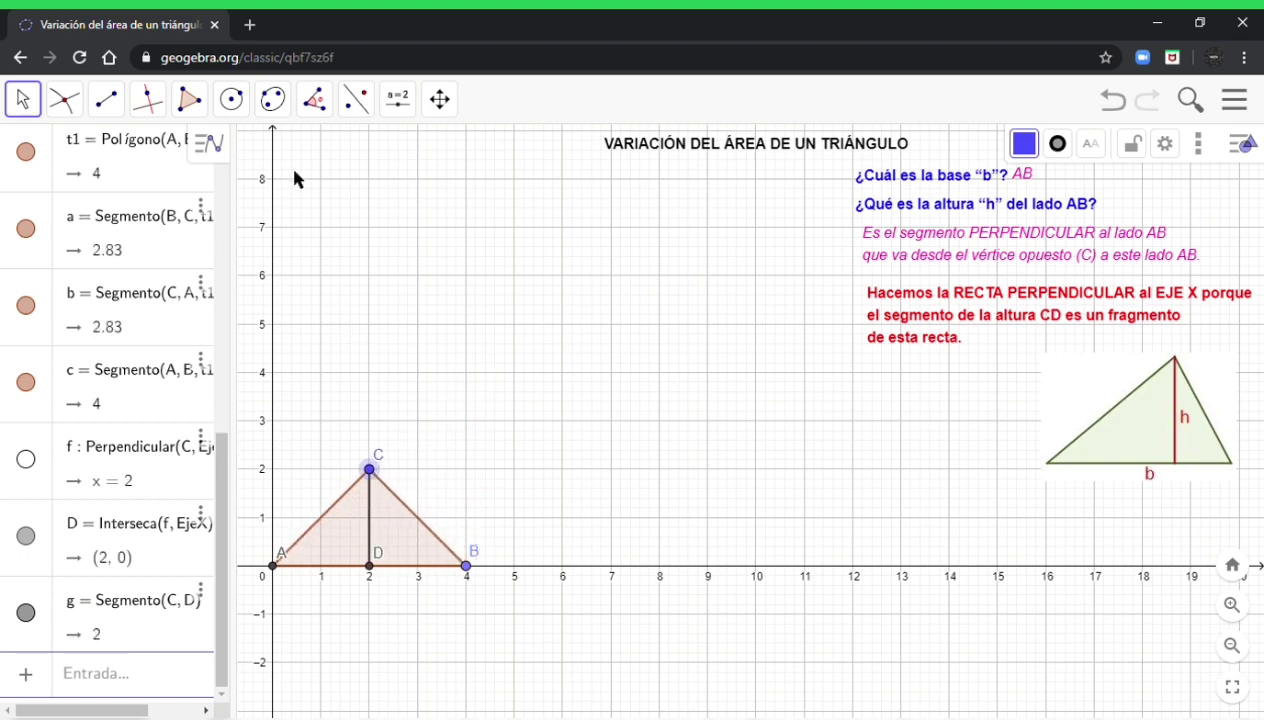
# - Measure base AB from A to B with the Distancia o Longitud tool and place its length label below the base
pyautogui.click(397, 112)
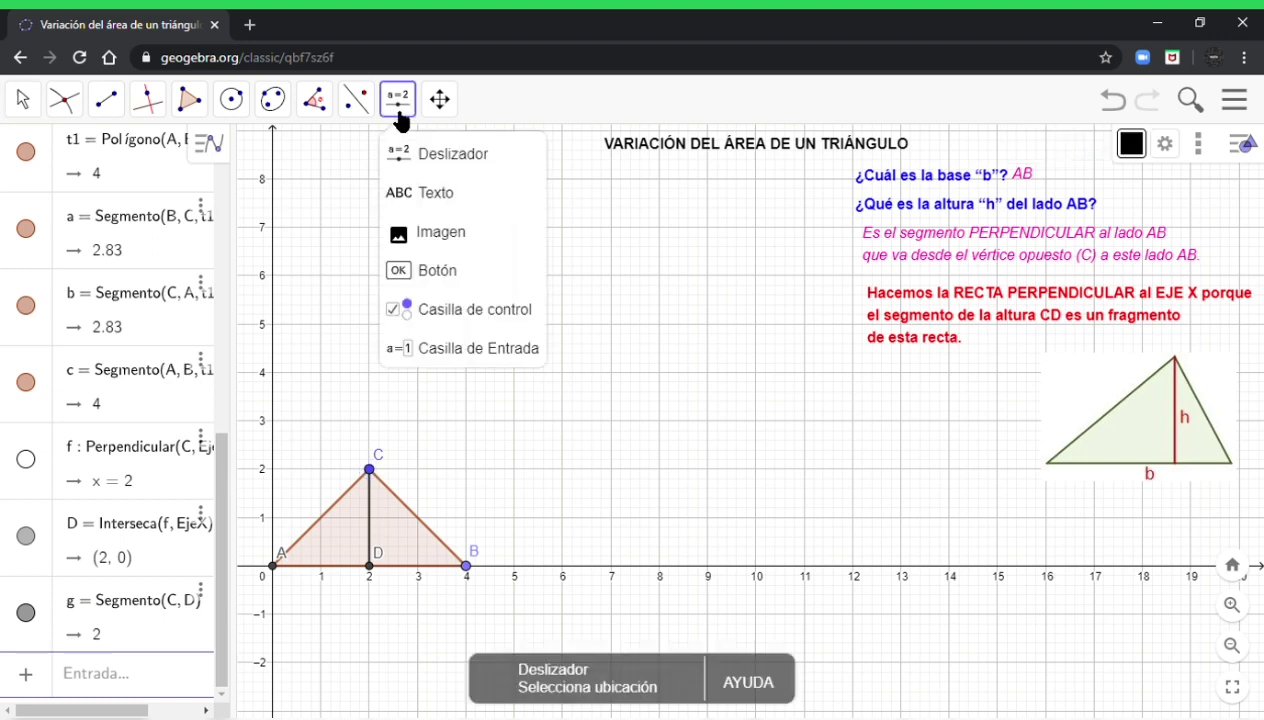
pyautogui.moveTo(372, 118)
pyautogui.moveTo(312, 104)
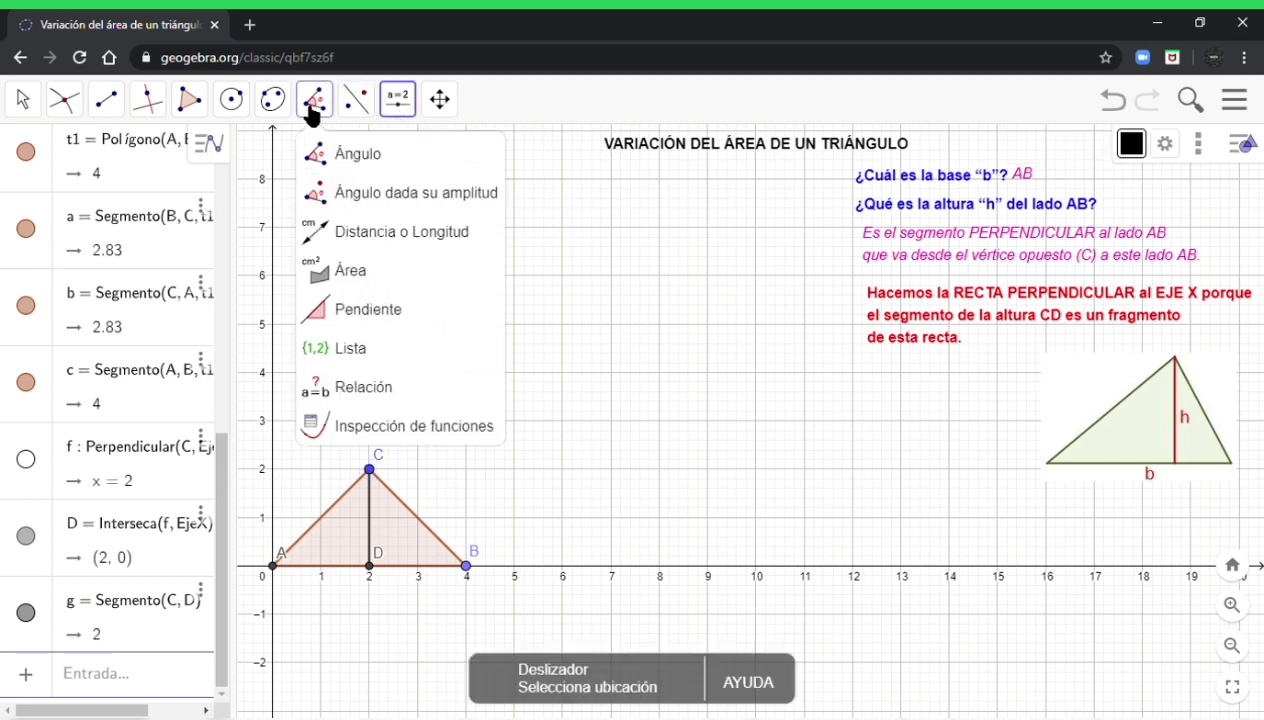
pyautogui.click(408, 232)
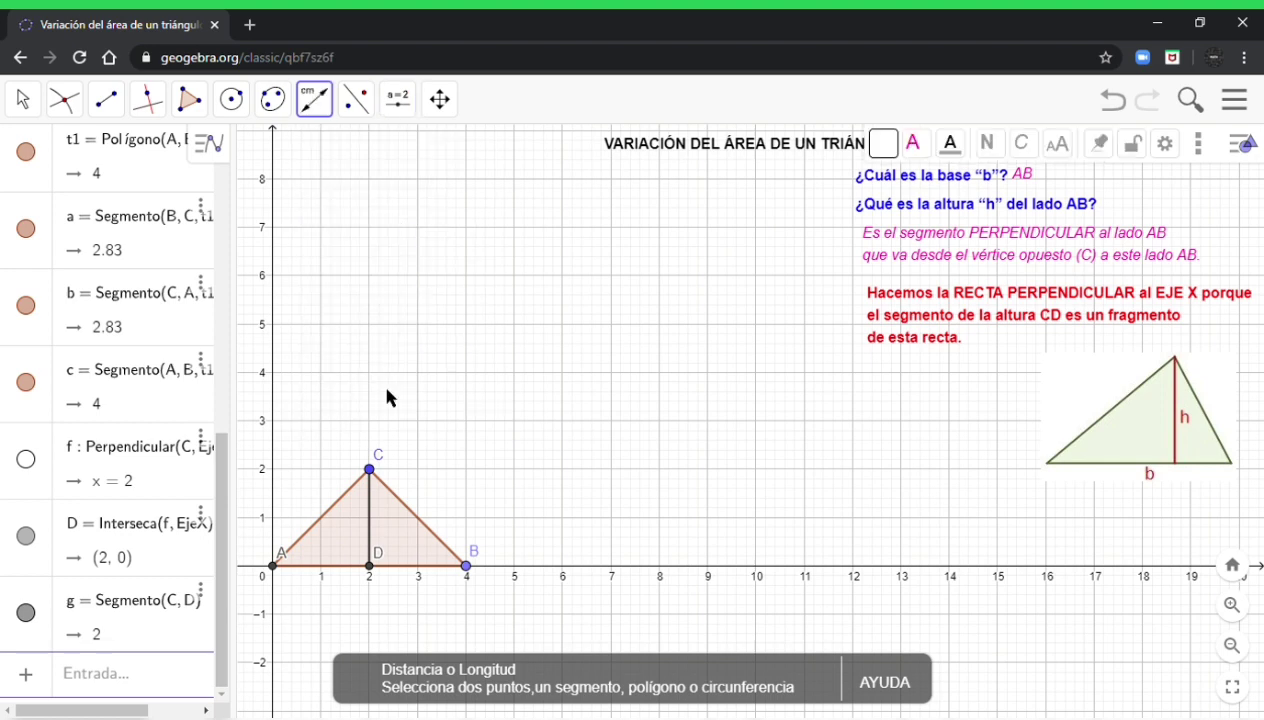
pyautogui.click(275, 568)
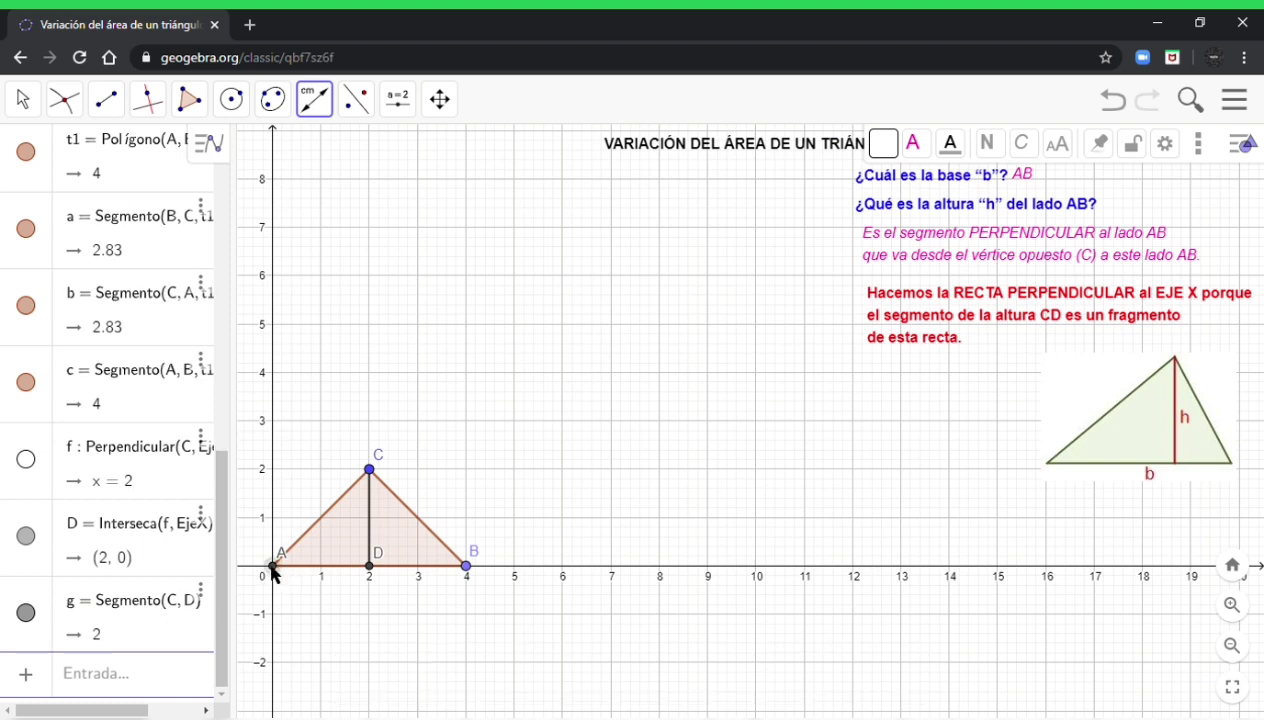
pyautogui.click(466, 567)
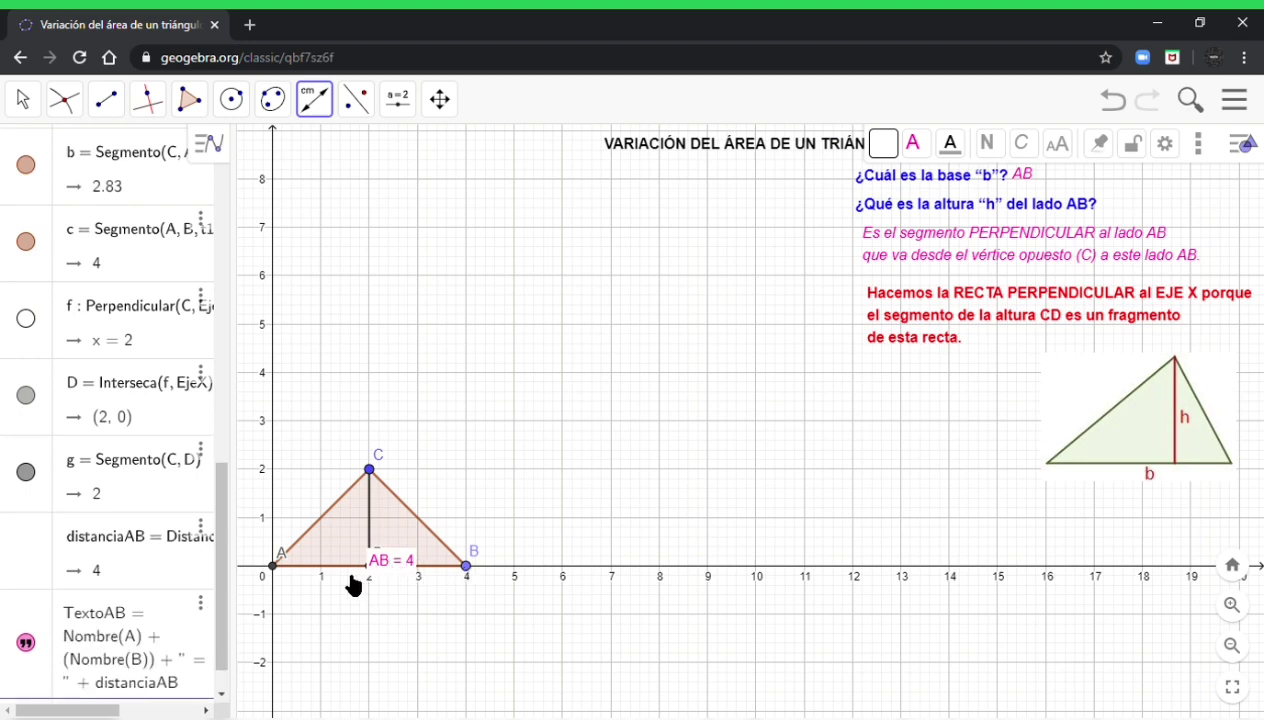
pyautogui.click(26, 108)
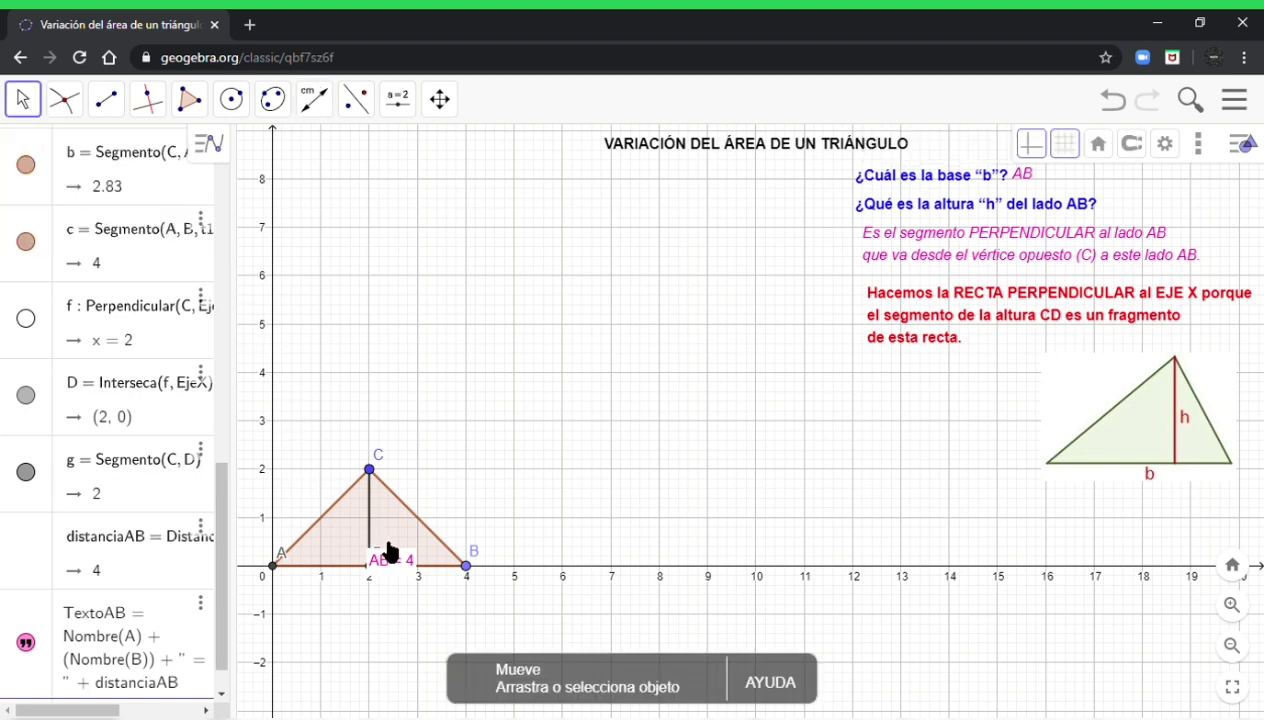
pyautogui.moveTo(382, 570); pyautogui.dragTo(378, 613)
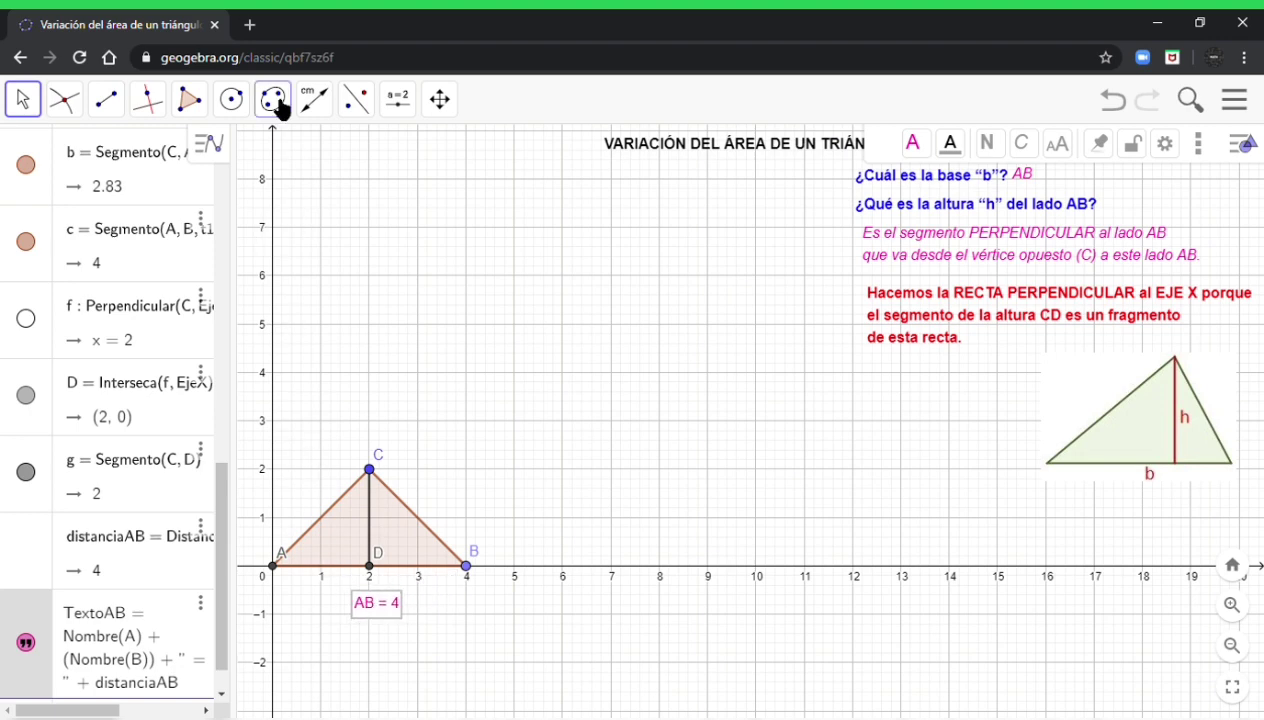
# - Measure the altitude from C to D with the Distancia o Longitud tool
pyautogui.click(313, 102)
pyautogui.click(314, 104)
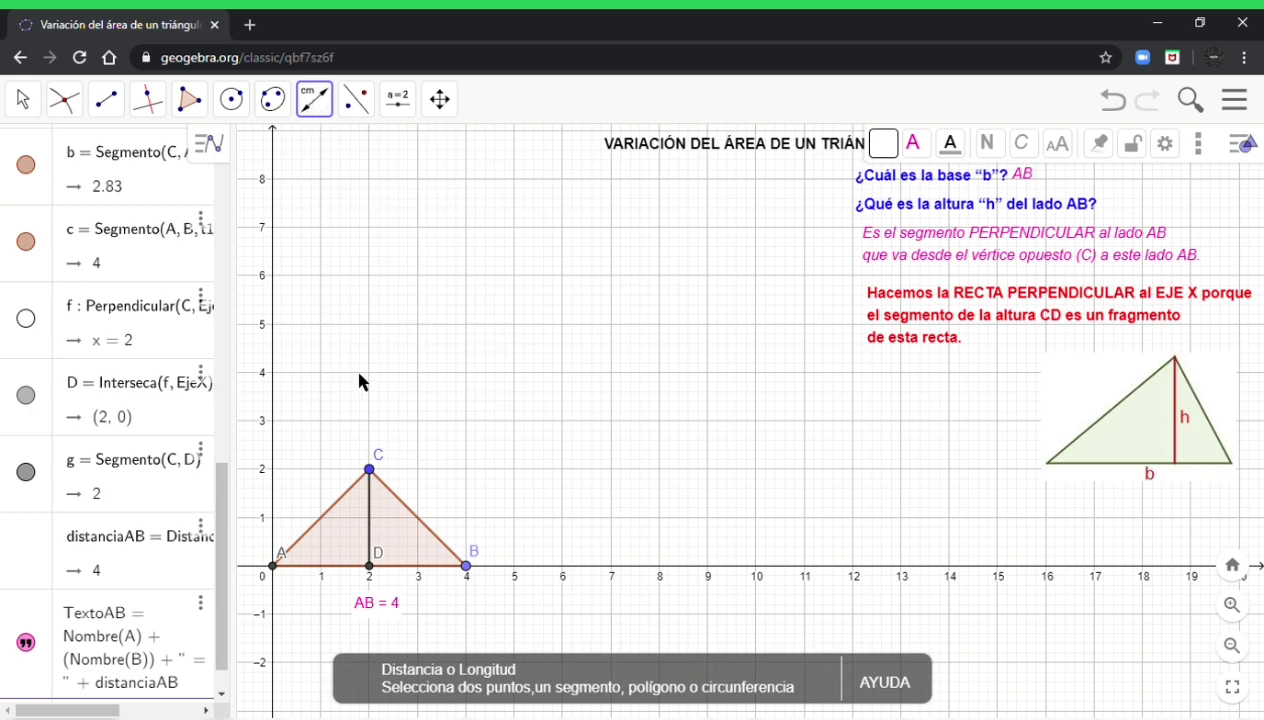
pyautogui.click(370, 470)
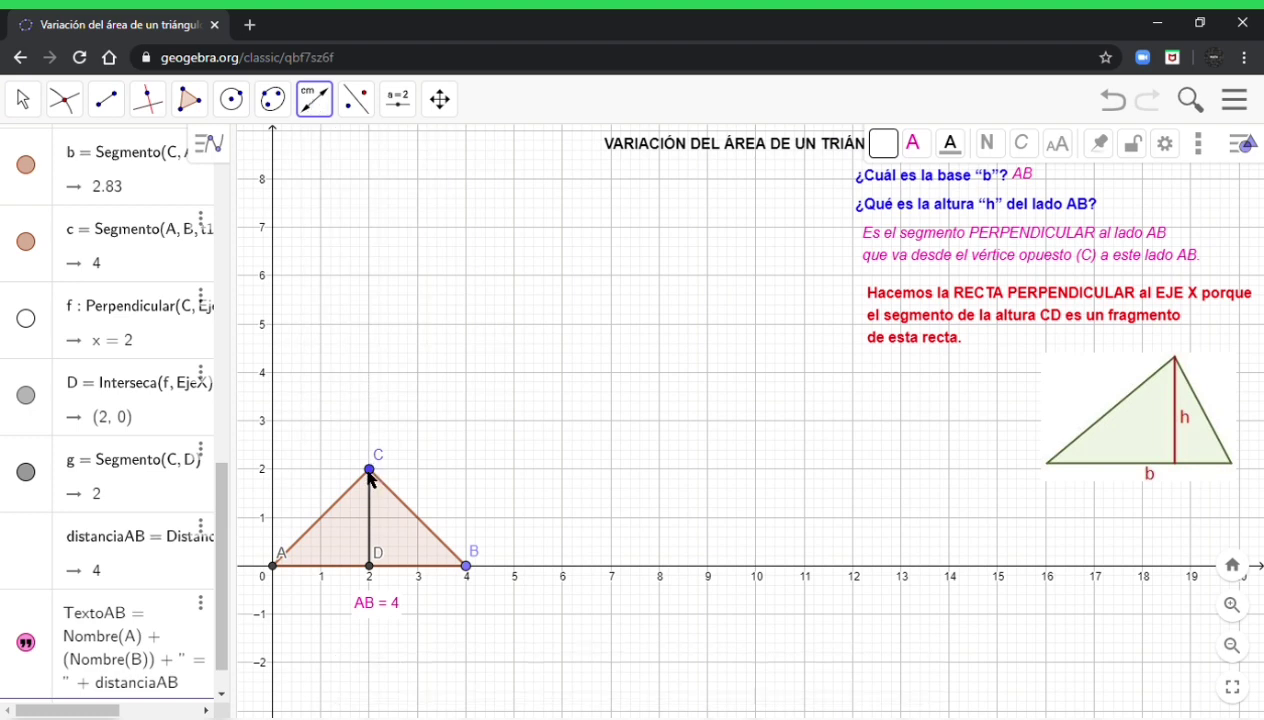
pyautogui.click(372, 569)
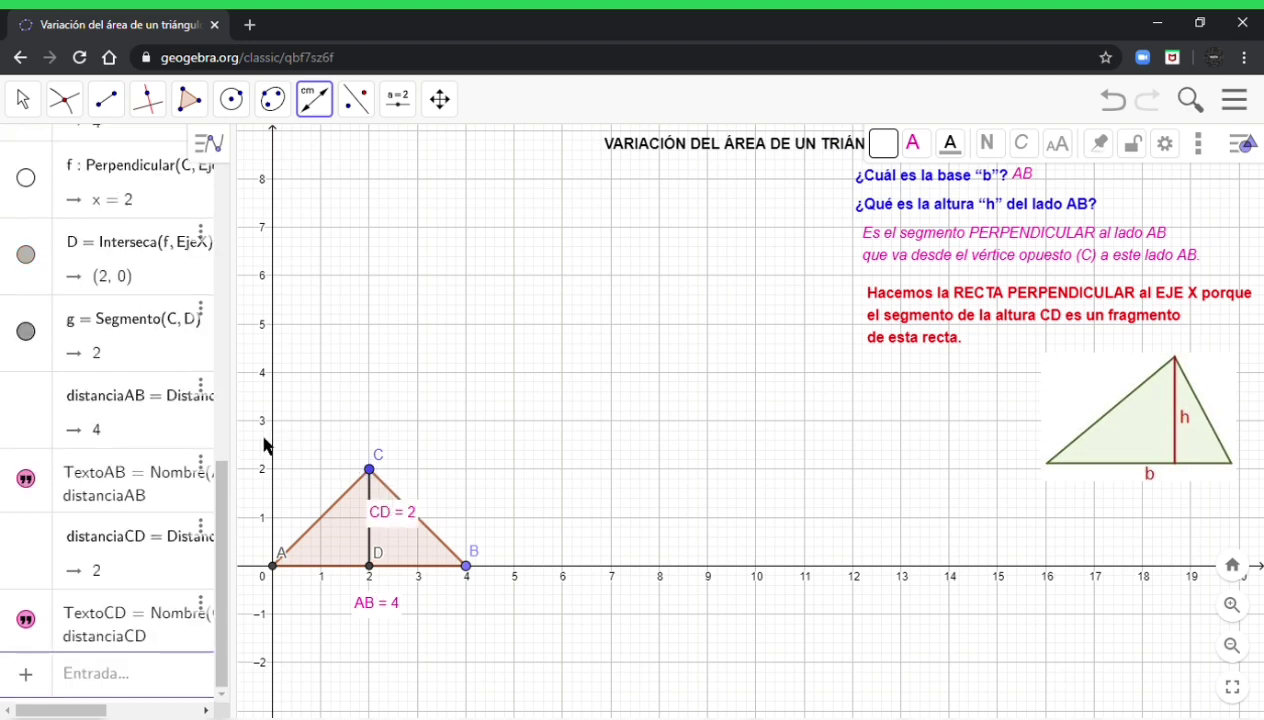
# - Raise vertex C to a height of about 3.13 to test the altitude label, and return C to (2, 2)
pyautogui.click(23, 99)
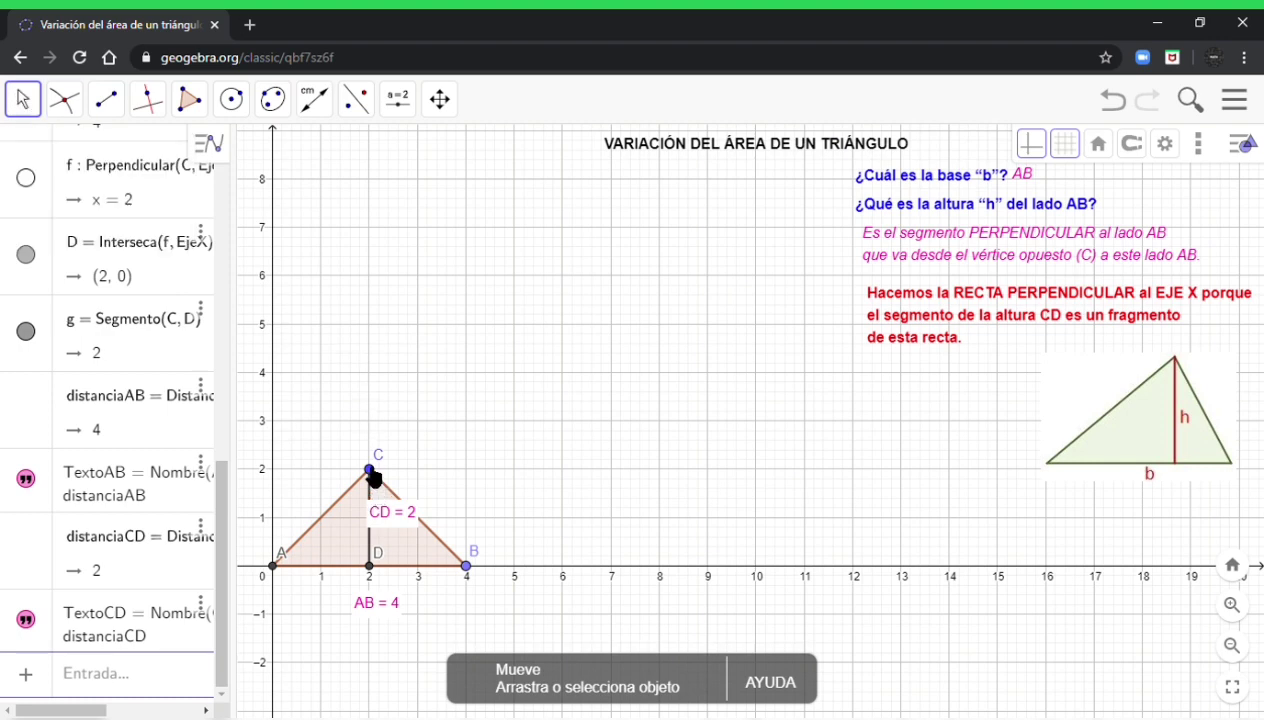
pyautogui.moveTo(373, 478); pyautogui.dragTo(375, 424)
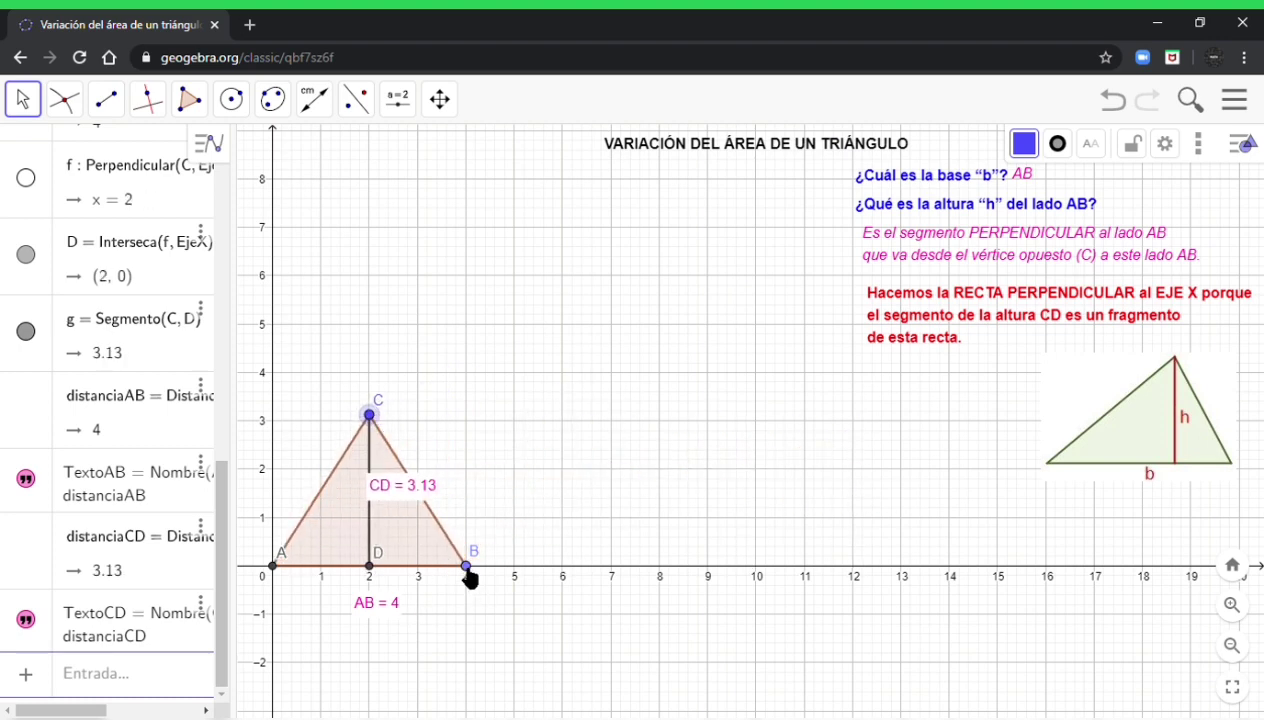
pyautogui.moveTo(471, 580); pyautogui.dragTo(474, 672)
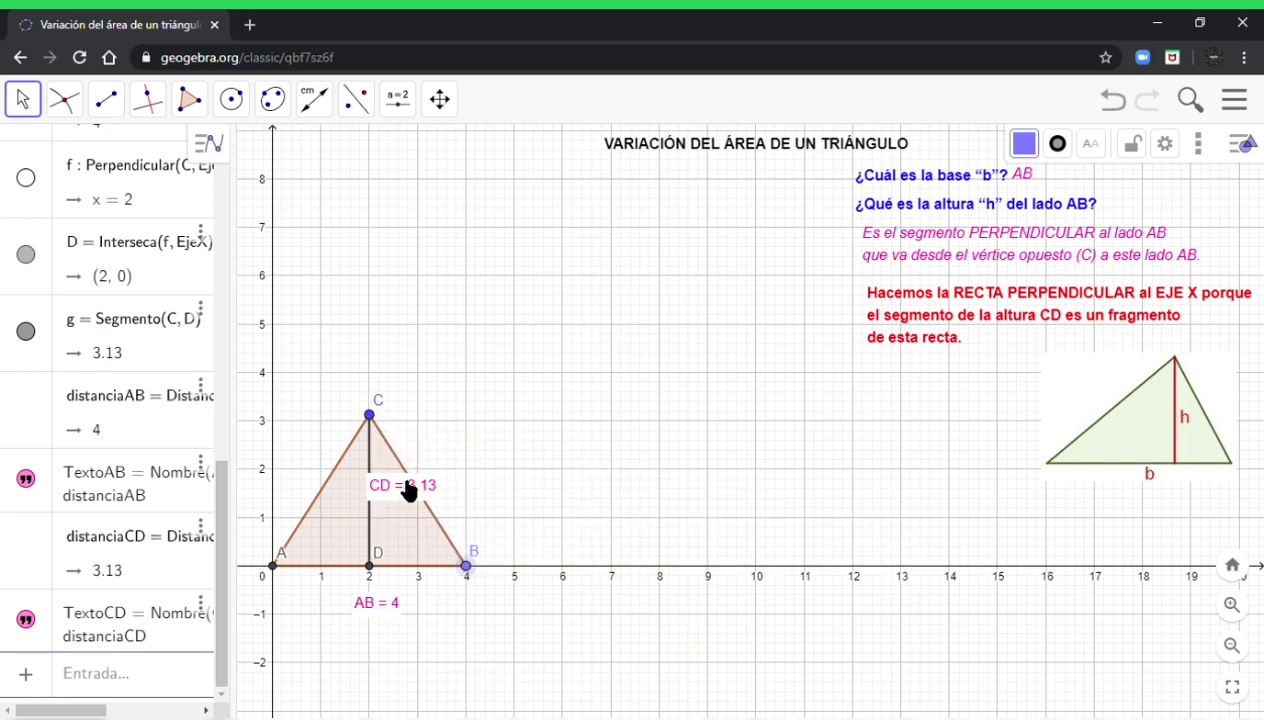
pyautogui.moveTo(371, 428); pyautogui.dragTo(372, 481)
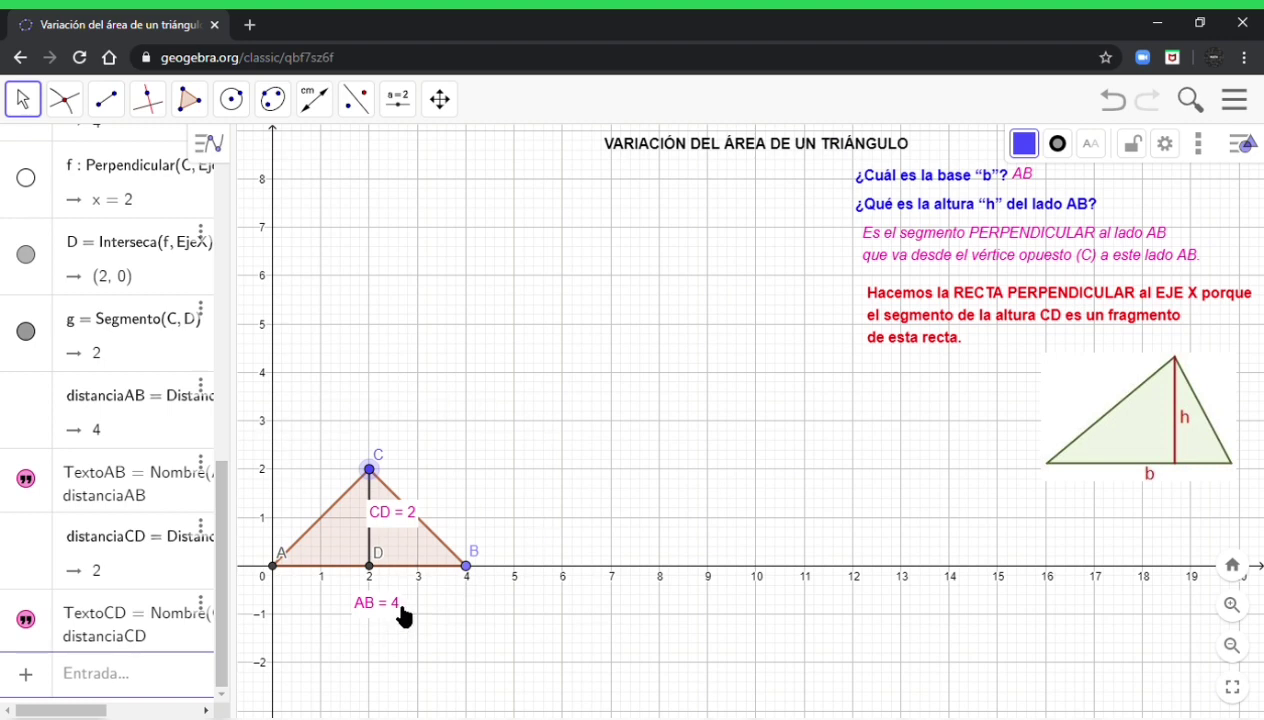
# - Add the area label of triangle ABC with the Área tool and move it clear of the CD label
pyautogui.click(401, 108)
pyautogui.moveTo(328, 117)
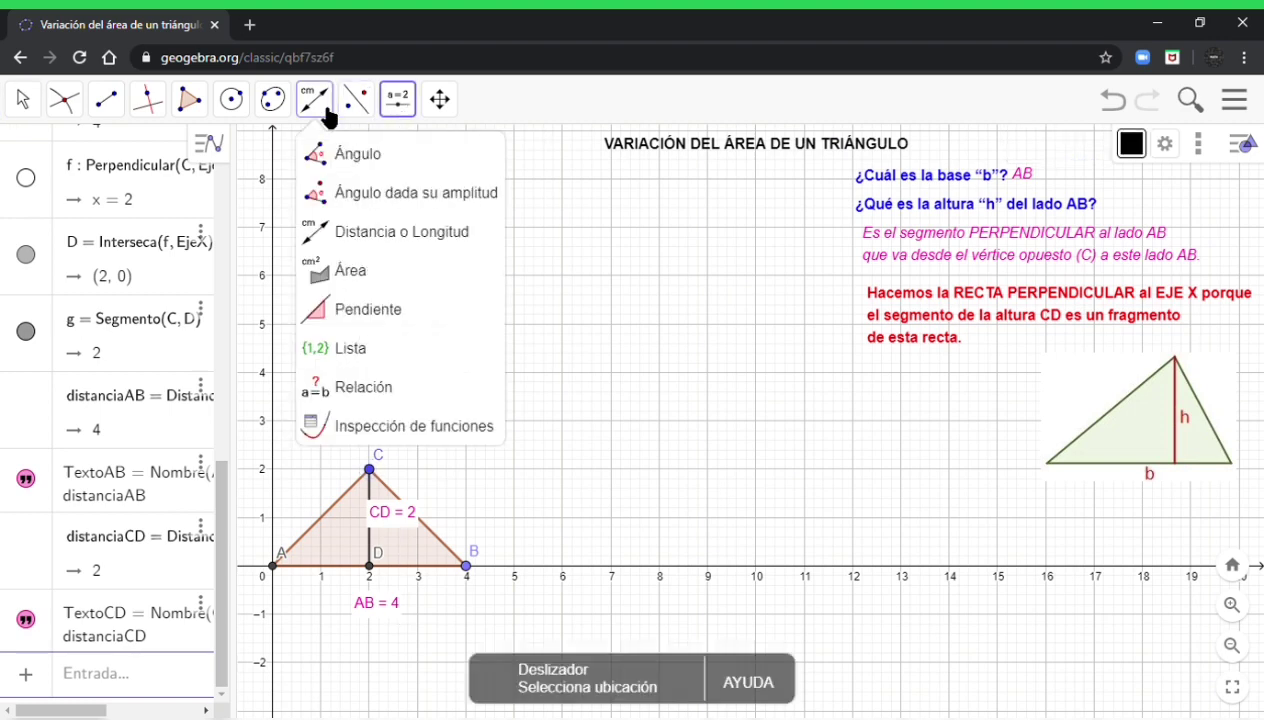
pyautogui.click(399, 279)
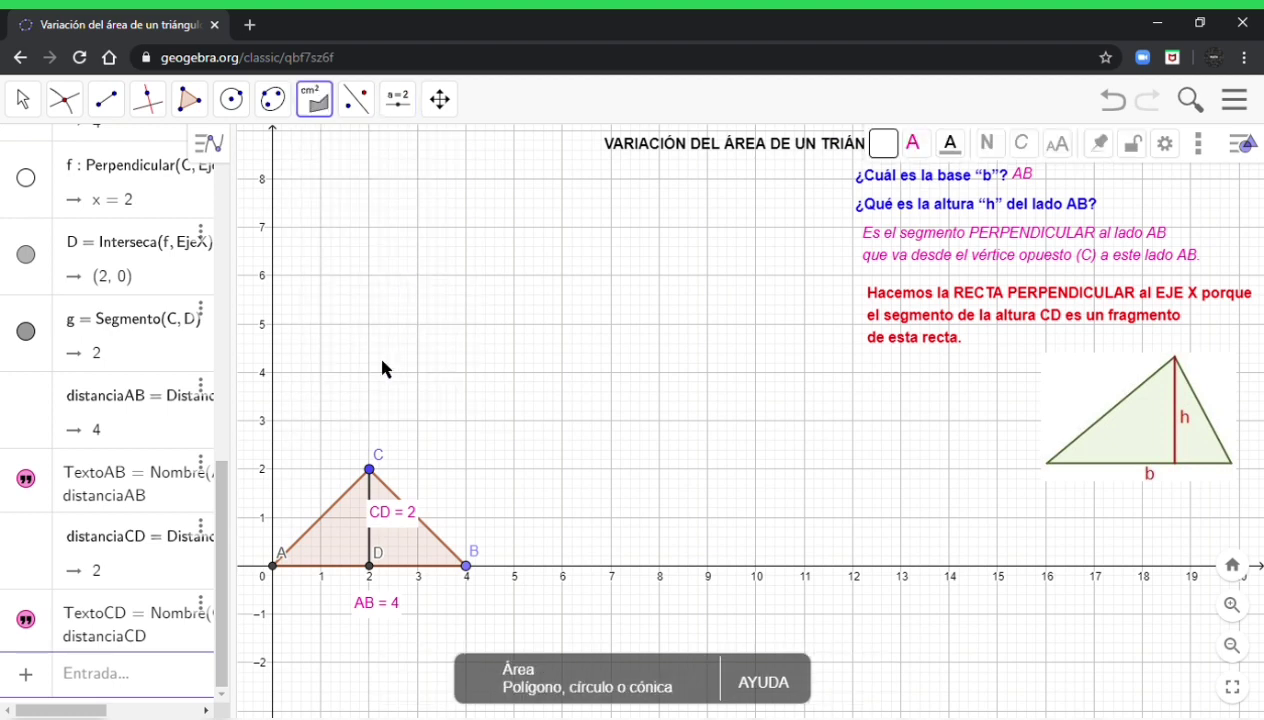
pyautogui.click(355, 543)
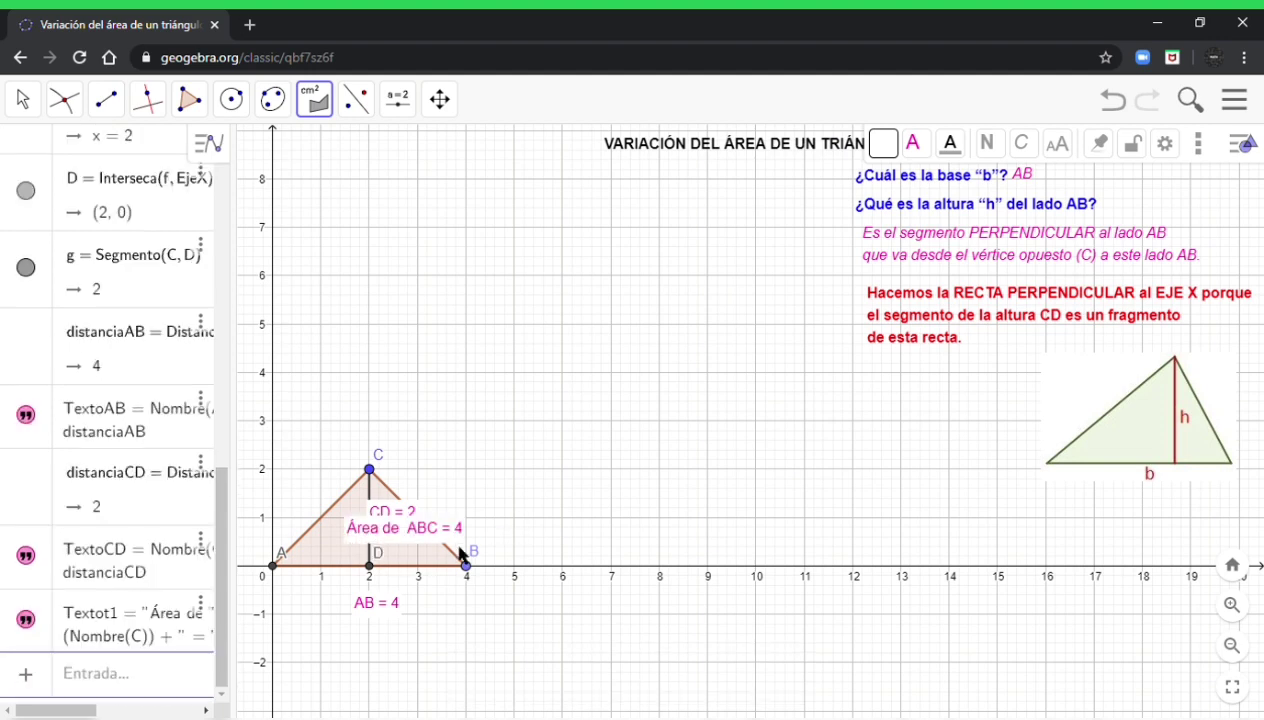
pyautogui.click(22, 99)
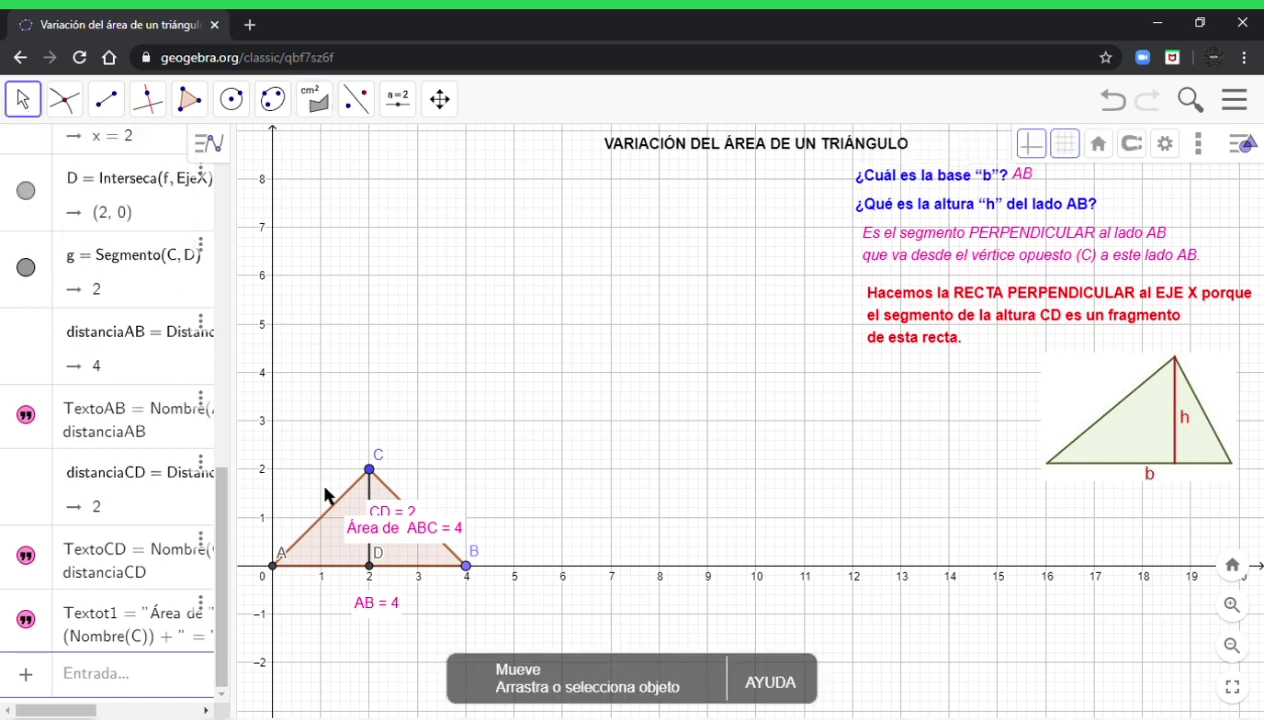
pyautogui.moveTo(360, 592); pyautogui.dragTo(456, 543)
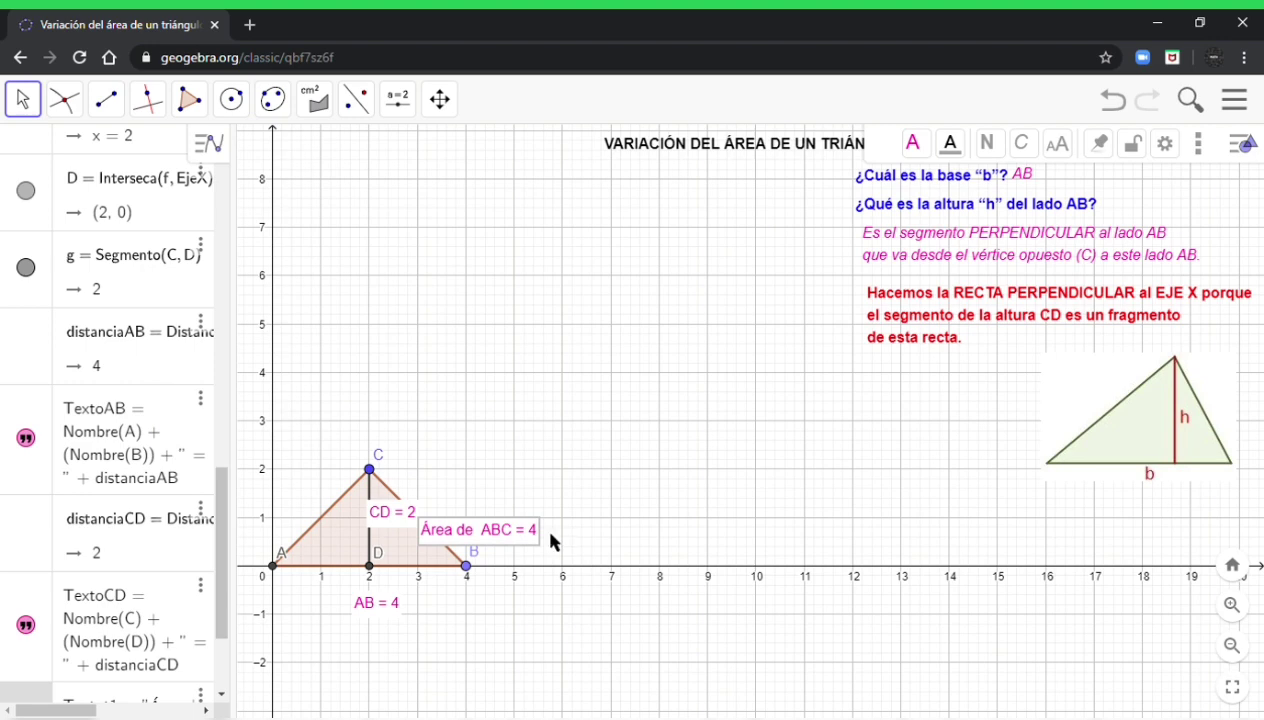
pyautogui.click(403, 545)
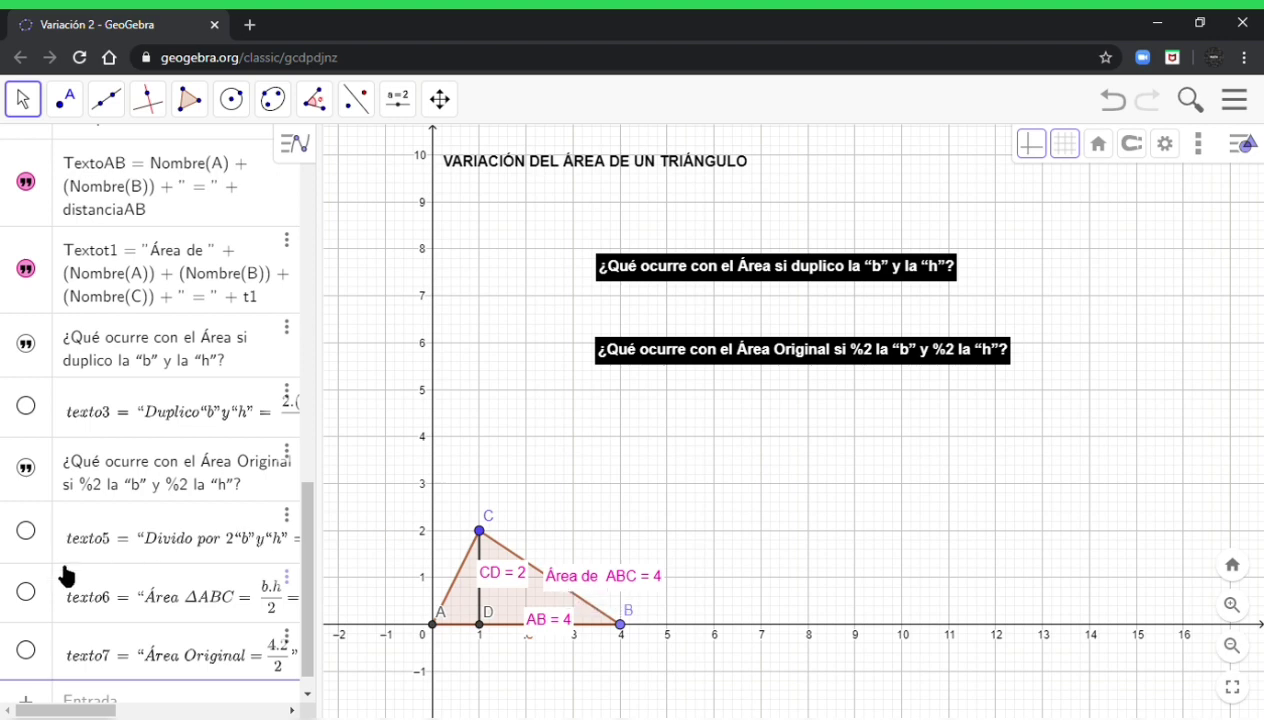
# - Show the area formula texts texto6 ("Área ΔABC") and texto7 ("Área Original"), and move vertex C to (2, 2)
pyautogui.click(27, 594)
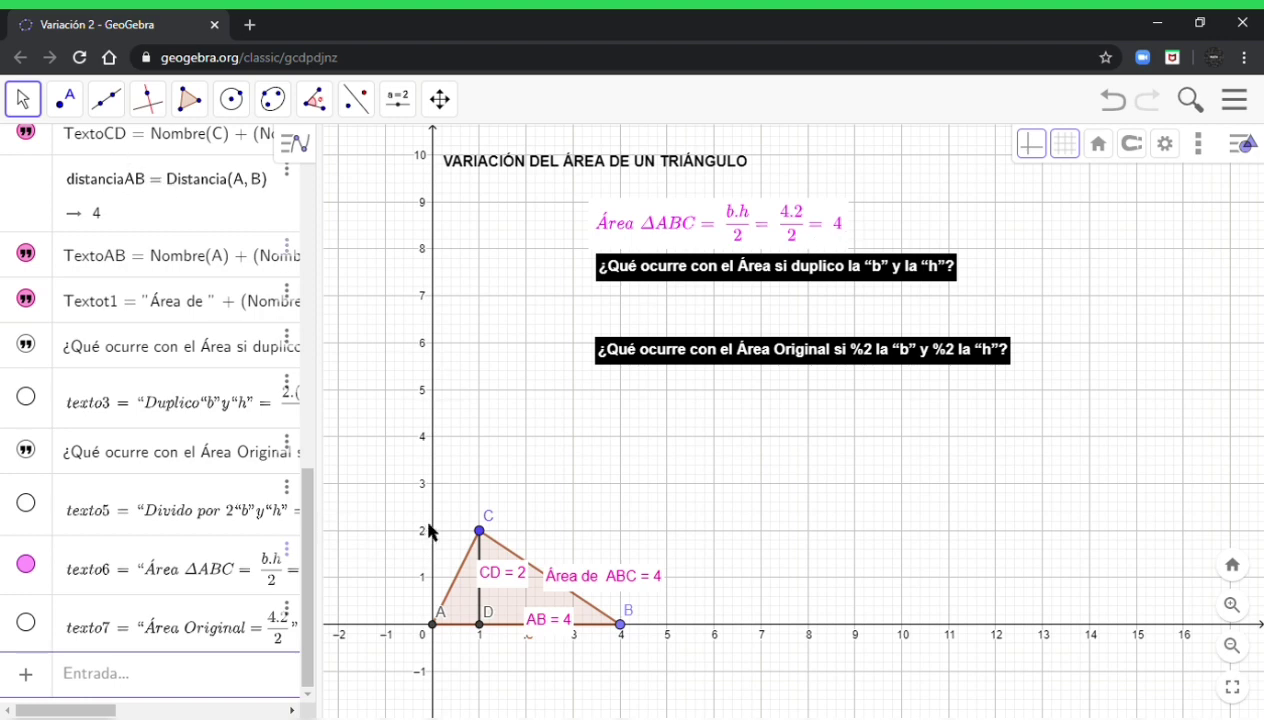
pyautogui.moveTo(480, 531); pyautogui.dragTo(531, 538)
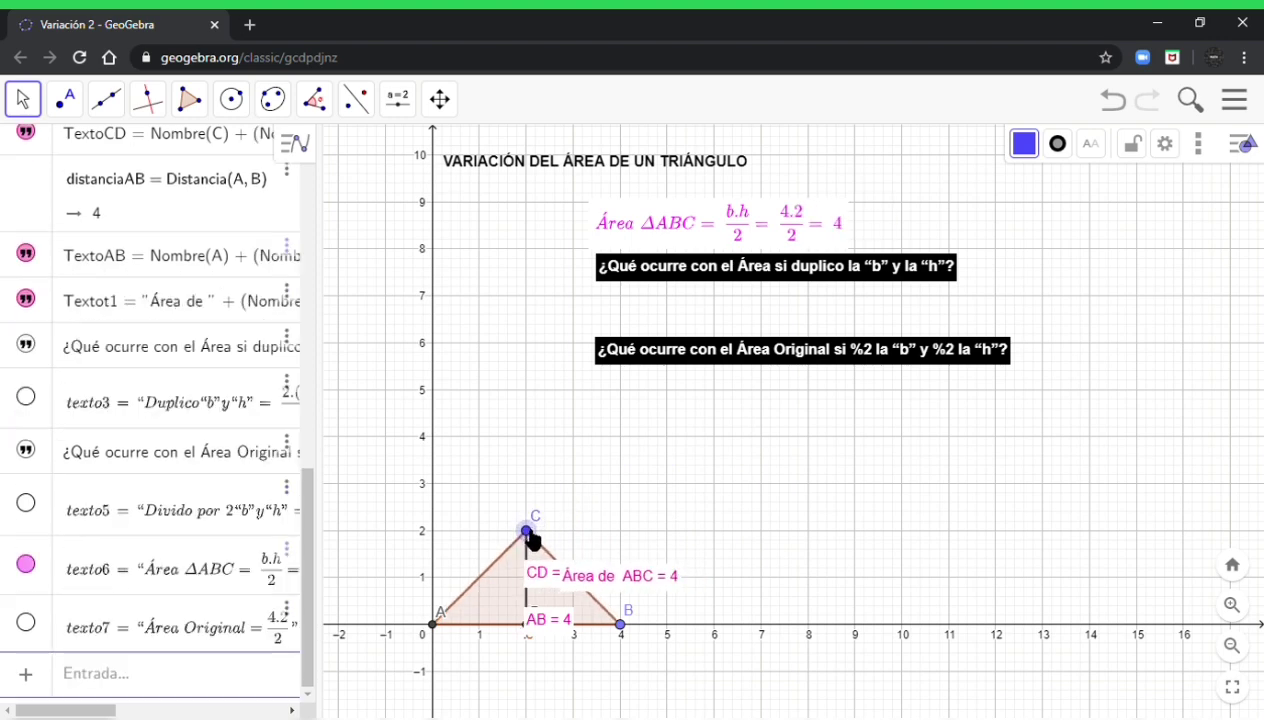
pyautogui.click(479, 508)
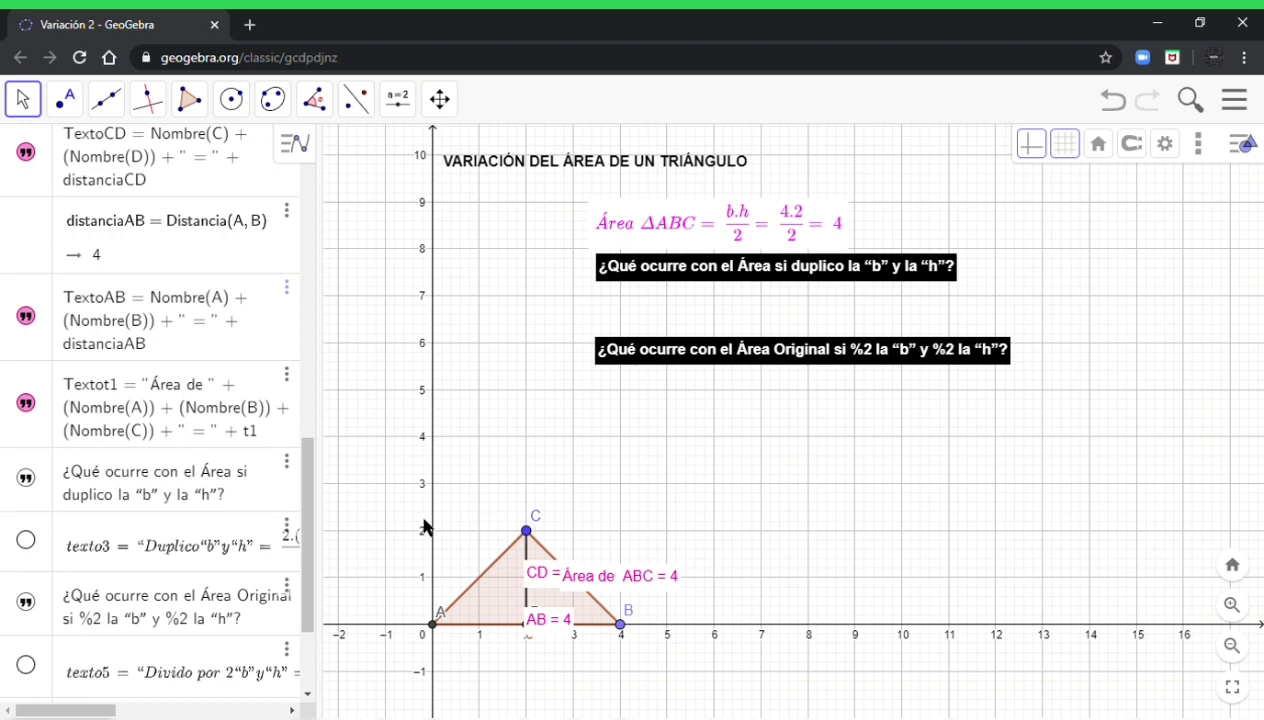
pyautogui.moveTo(309, 546); pyautogui.dragTo(312, 692)
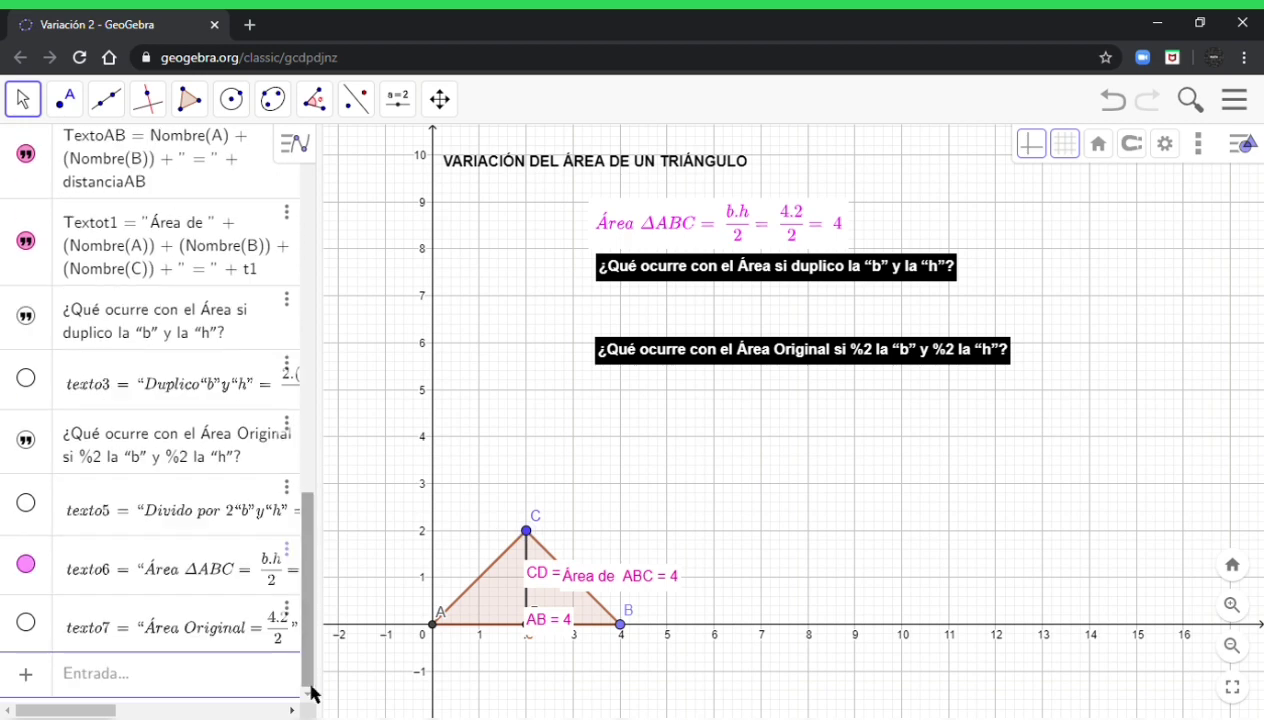
pyautogui.click(28, 622)
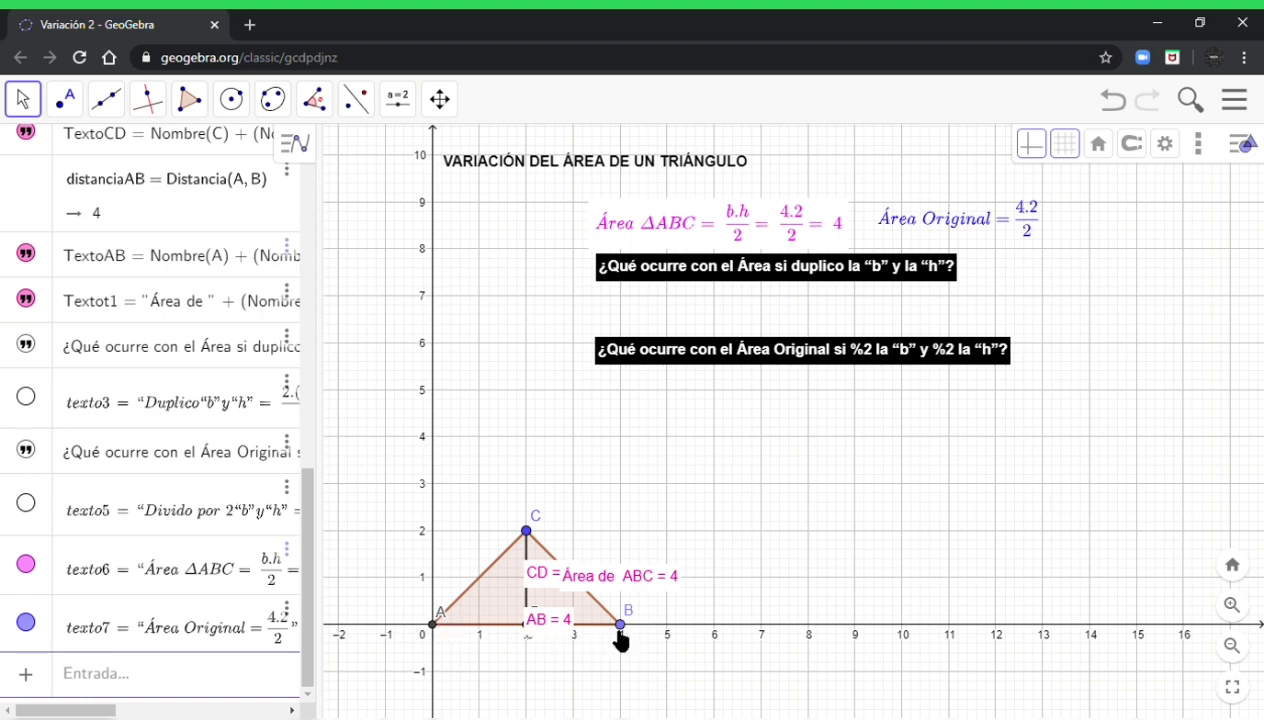
# - Double the base and altitude by moving B to (8, 0) and C to (2, 4), and show the explanation texto3
pyautogui.moveTo(619, 630); pyautogui.dragTo(812, 630)
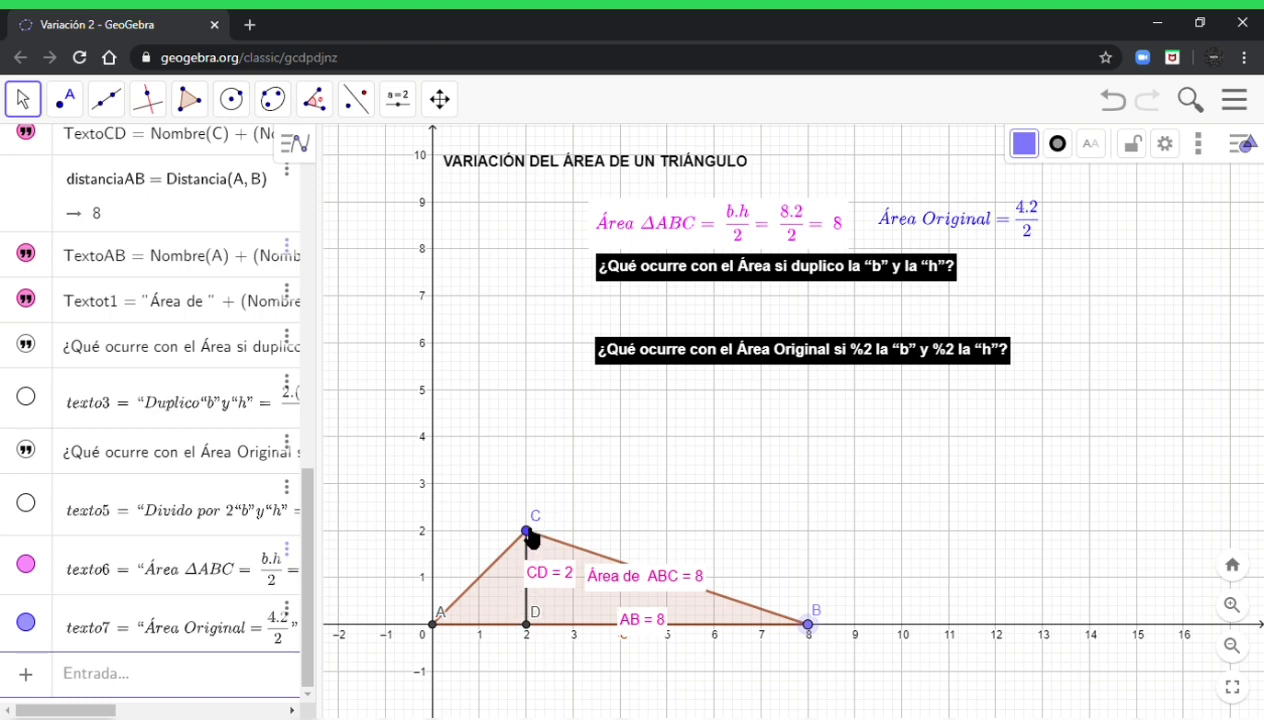
pyautogui.moveTo(530, 541); pyautogui.dragTo(532, 444)
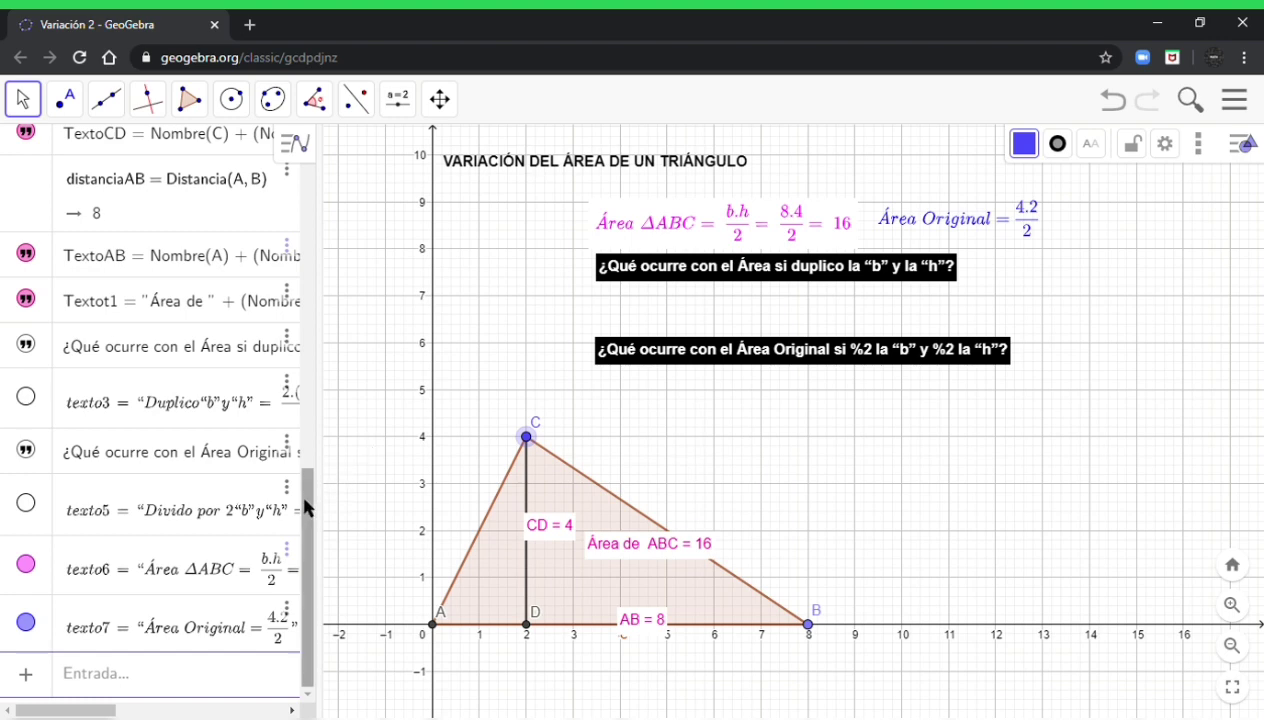
pyautogui.click(28, 396)
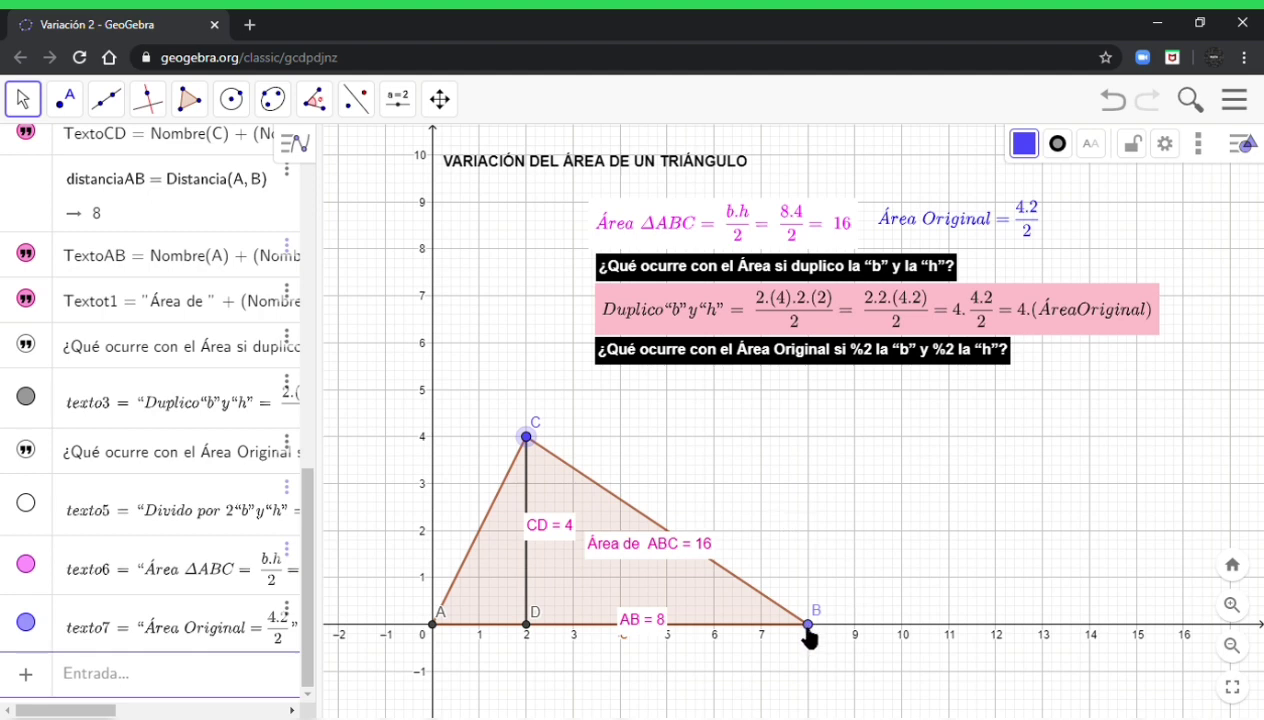
# - Restore the original triangle by moving B to (4, 0) and C to (2, 2)
pyautogui.moveTo(812, 632); pyautogui.dragTo(627, 634)
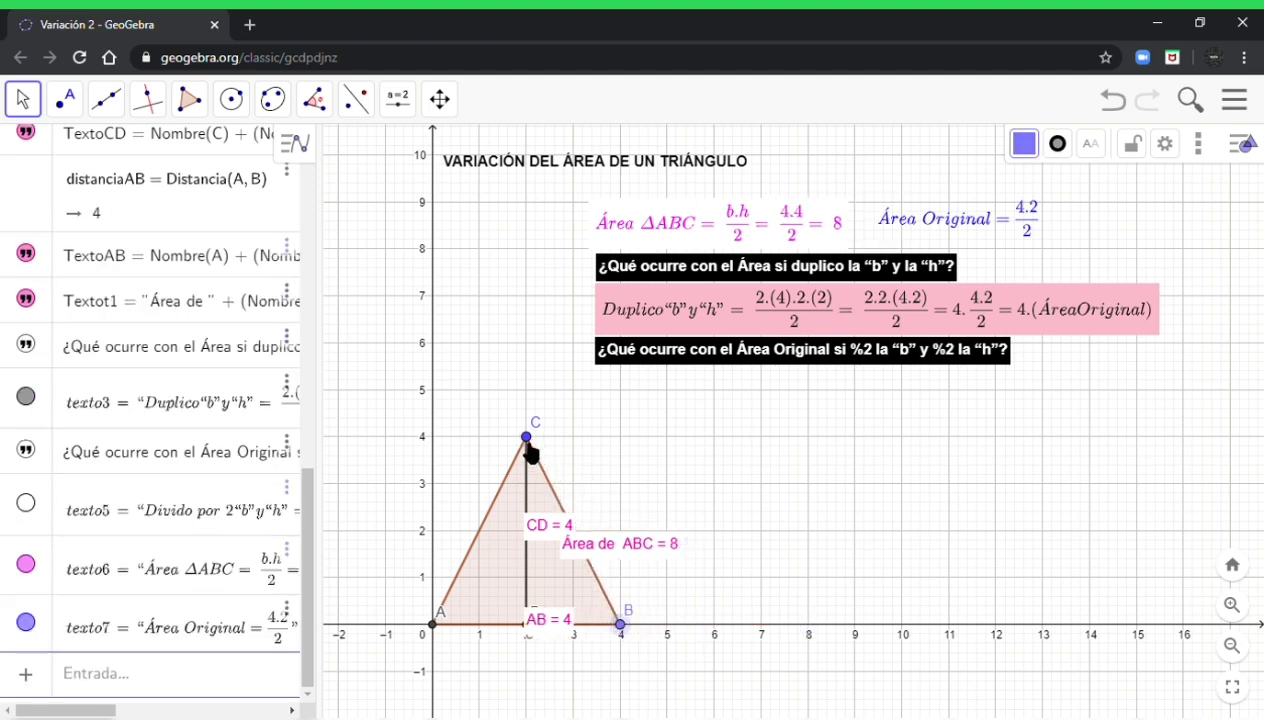
pyautogui.moveTo(531, 446); pyautogui.dragTo(533, 539)
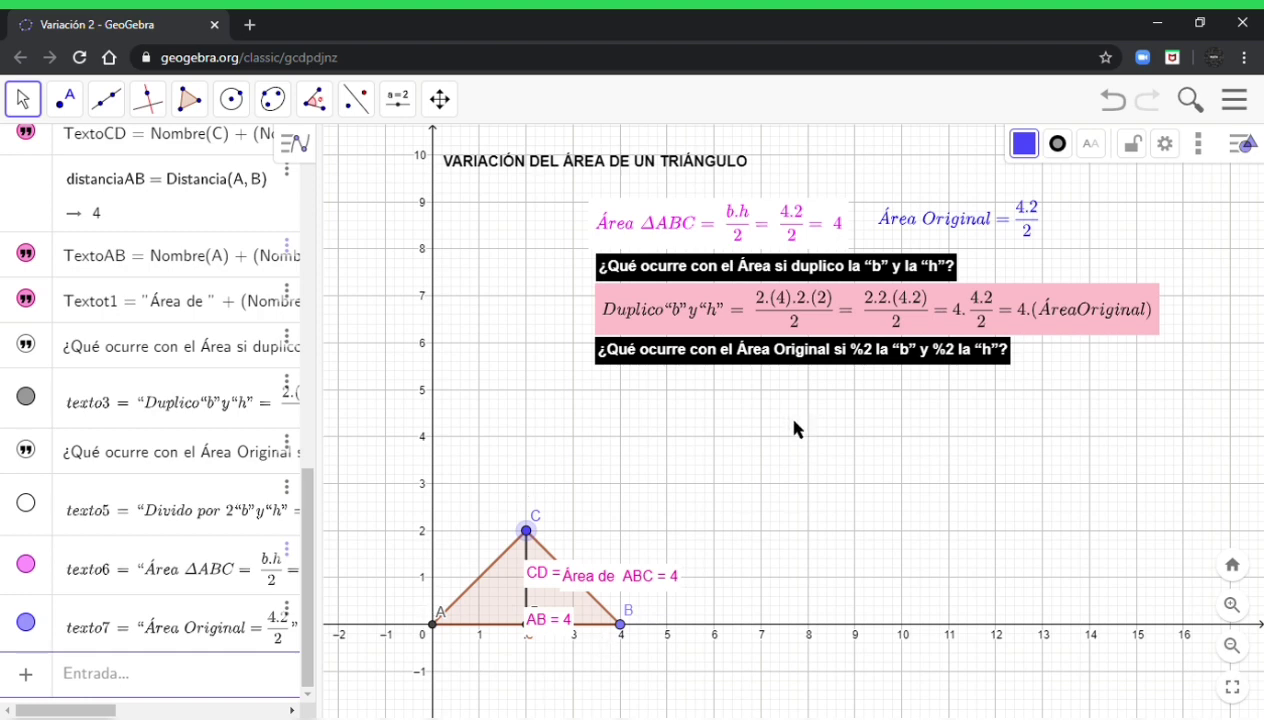
# - Halve the base and altitude by moving B to (2, 0) and C to (1, 1), and show the explanation texto5
pyautogui.doubleClick(621, 626)
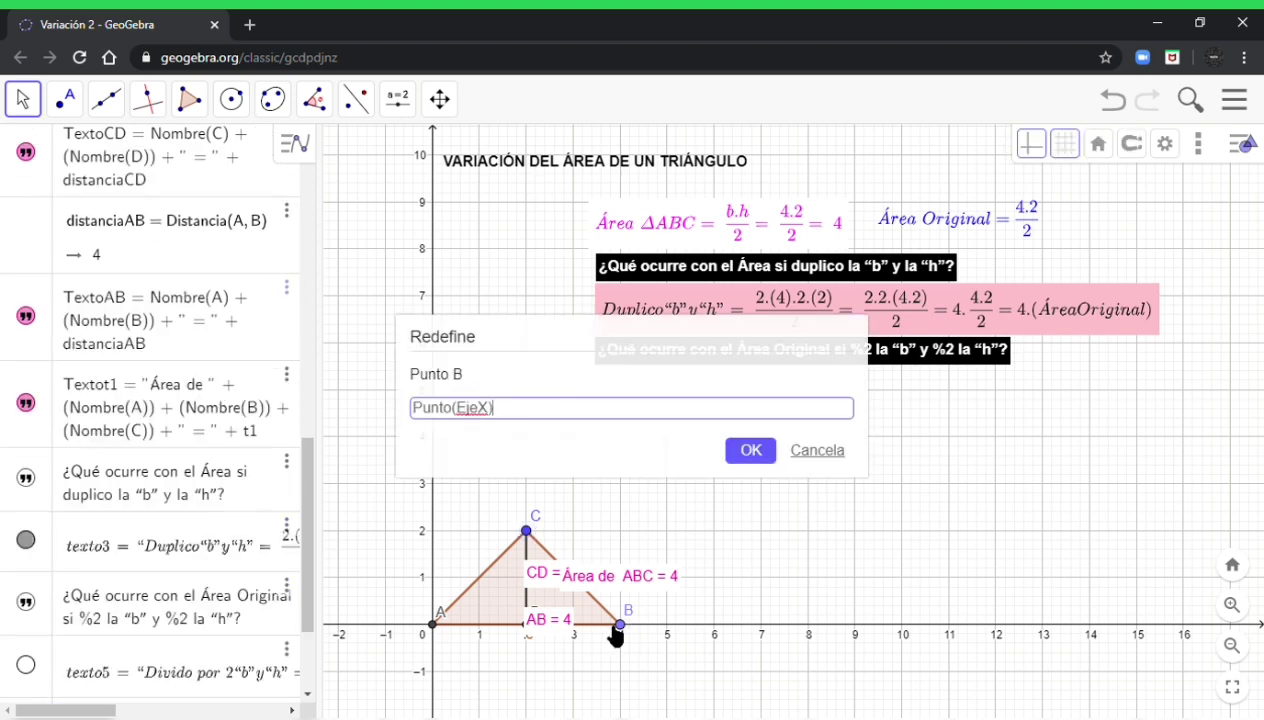
pyautogui.click(818, 452)
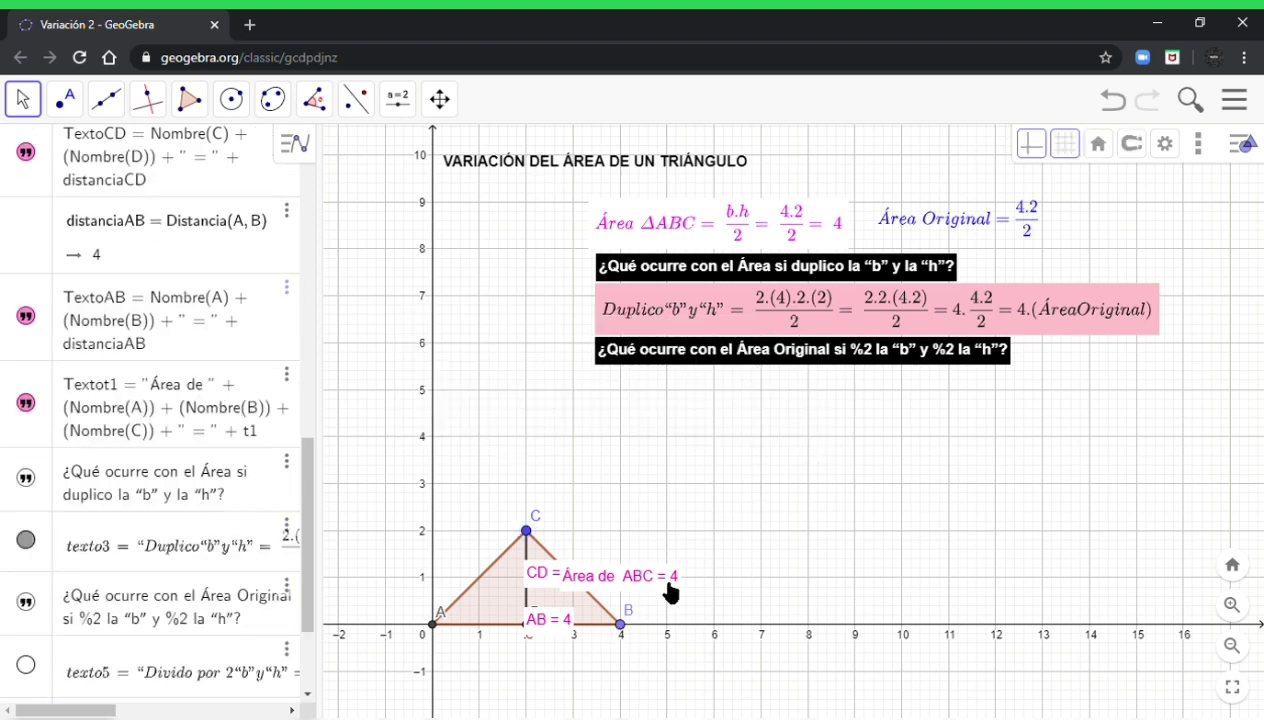
pyautogui.moveTo(626, 630); pyautogui.dragTo(535, 638)
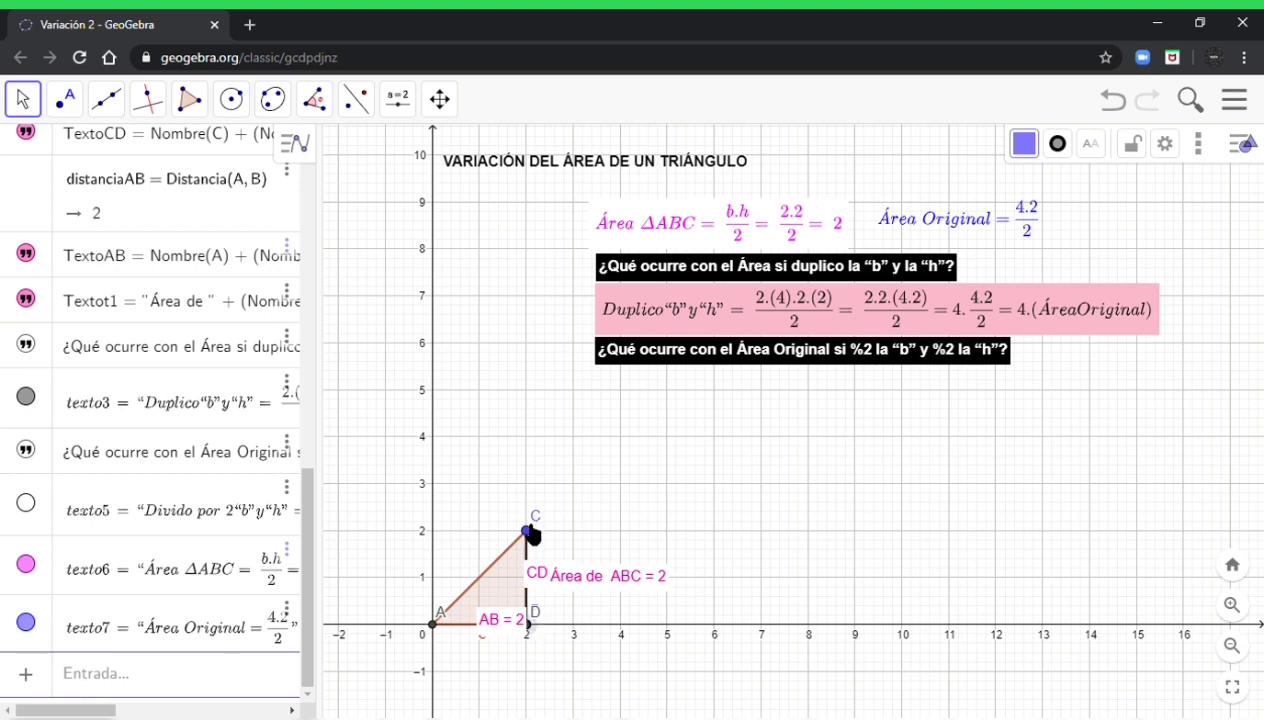
pyautogui.moveTo(530, 541); pyautogui.dragTo(486, 588)
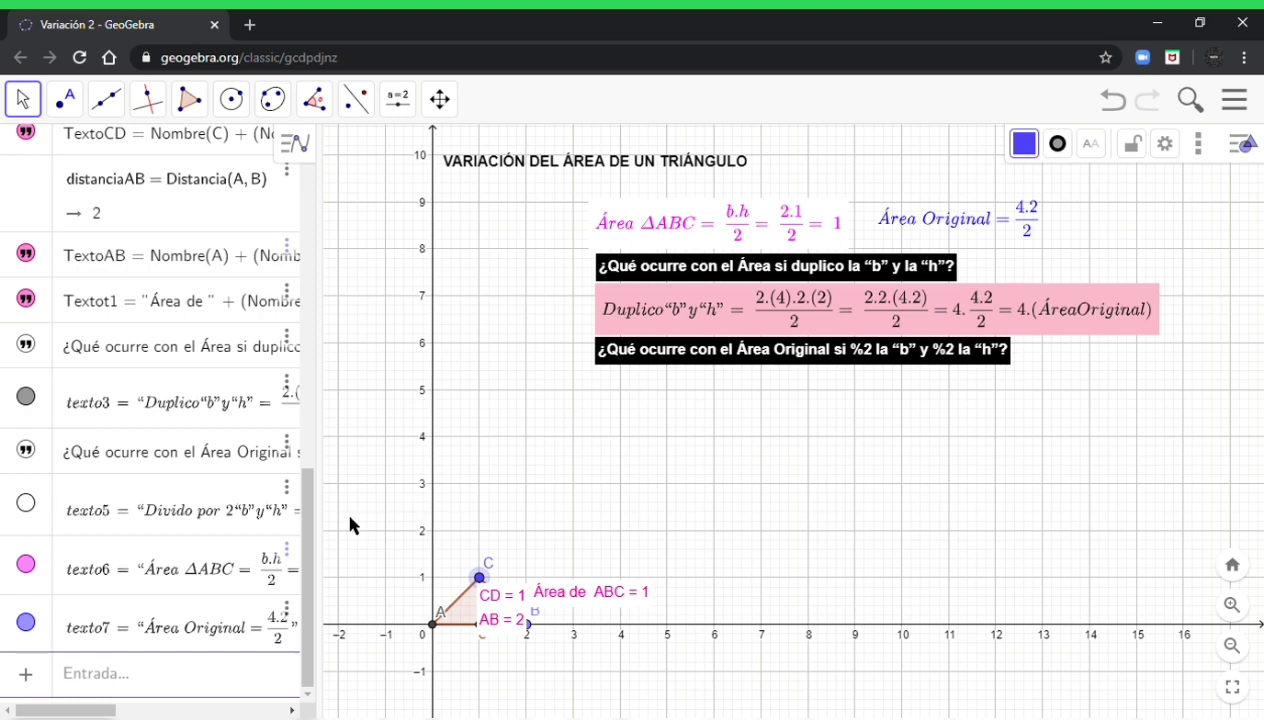
pyautogui.click(26, 503)
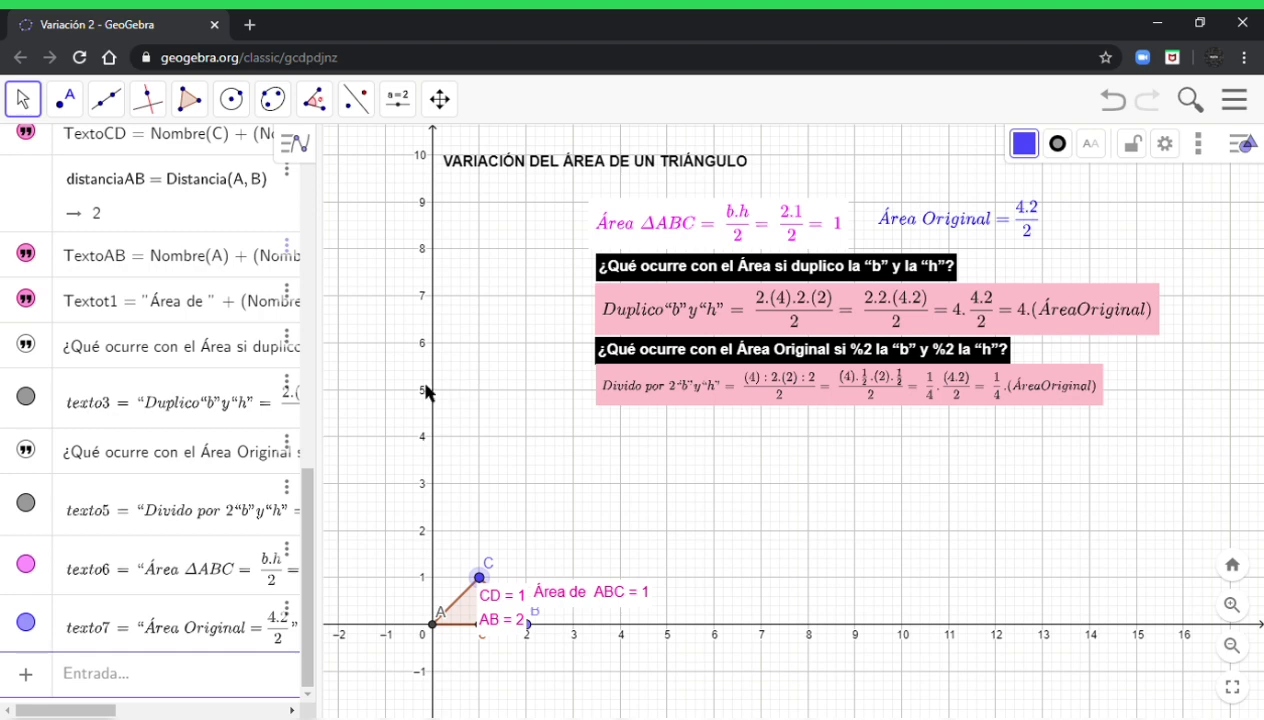
# - Move vertex C up and away from A to about (4, 3.27) with the Mueve tool, leaving B in place
pyautogui.click(28, 101)
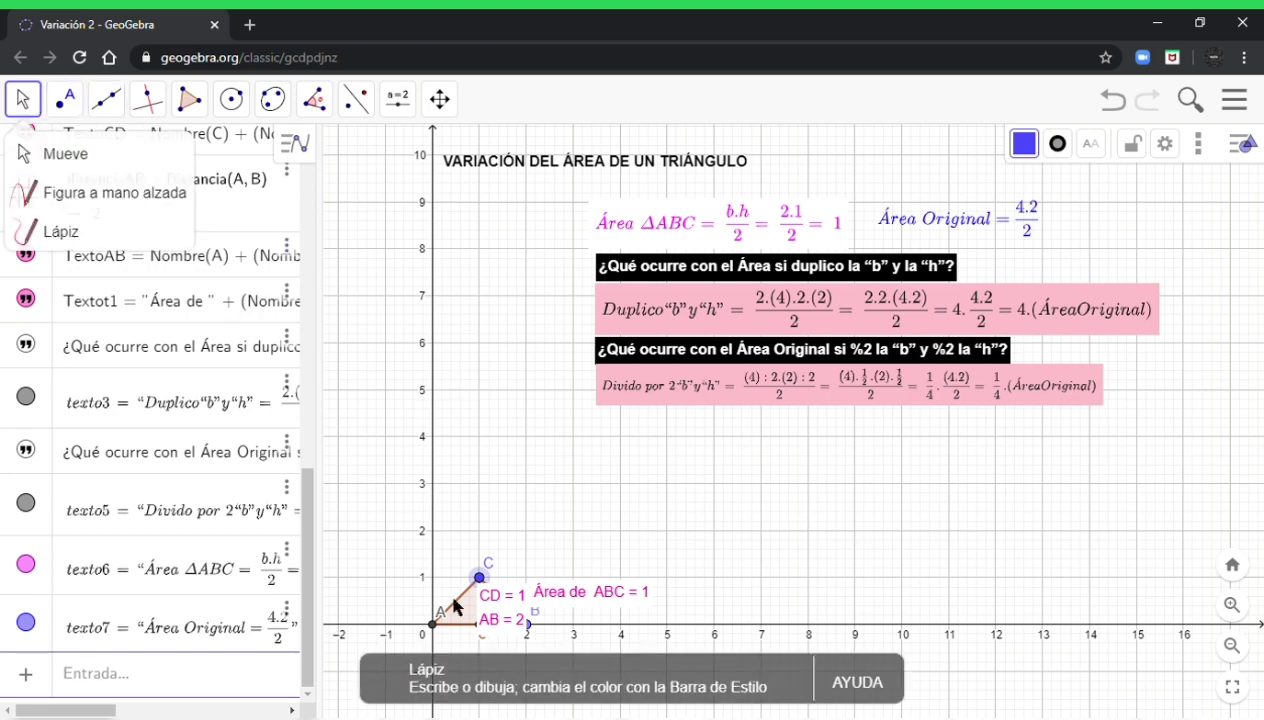
pyautogui.moveTo(484, 587); pyautogui.dragTo(625, 481)
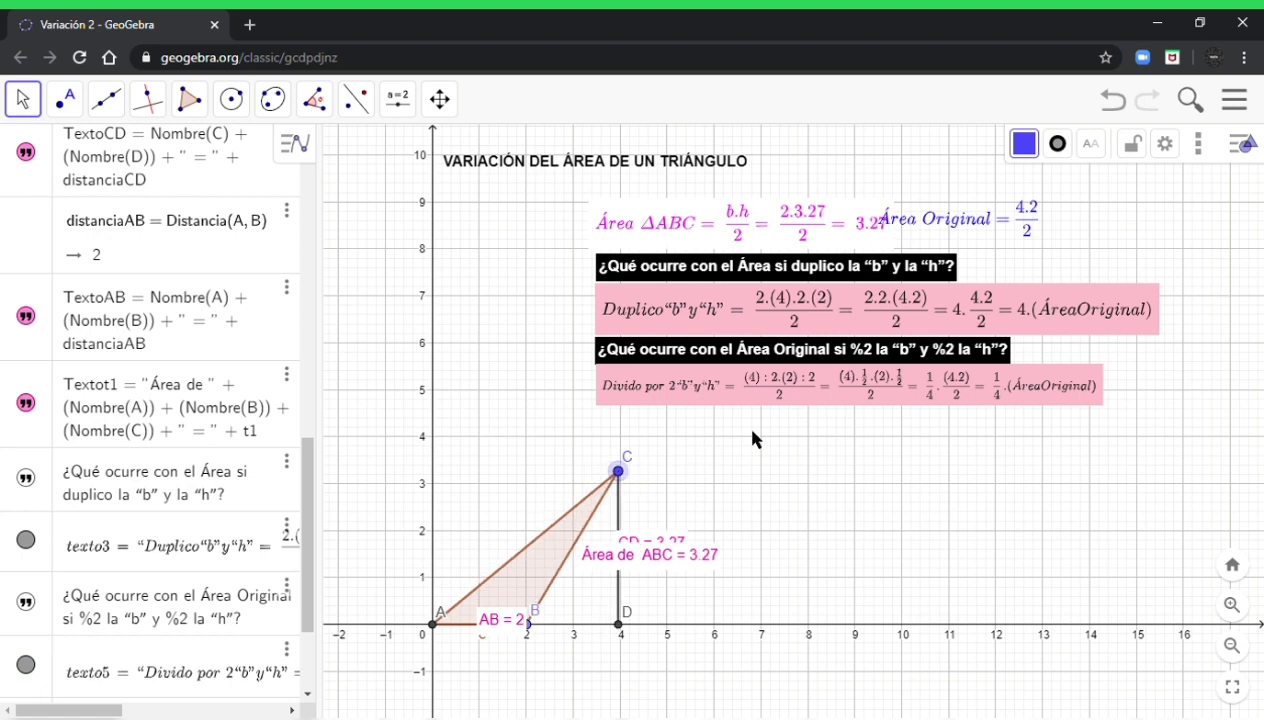